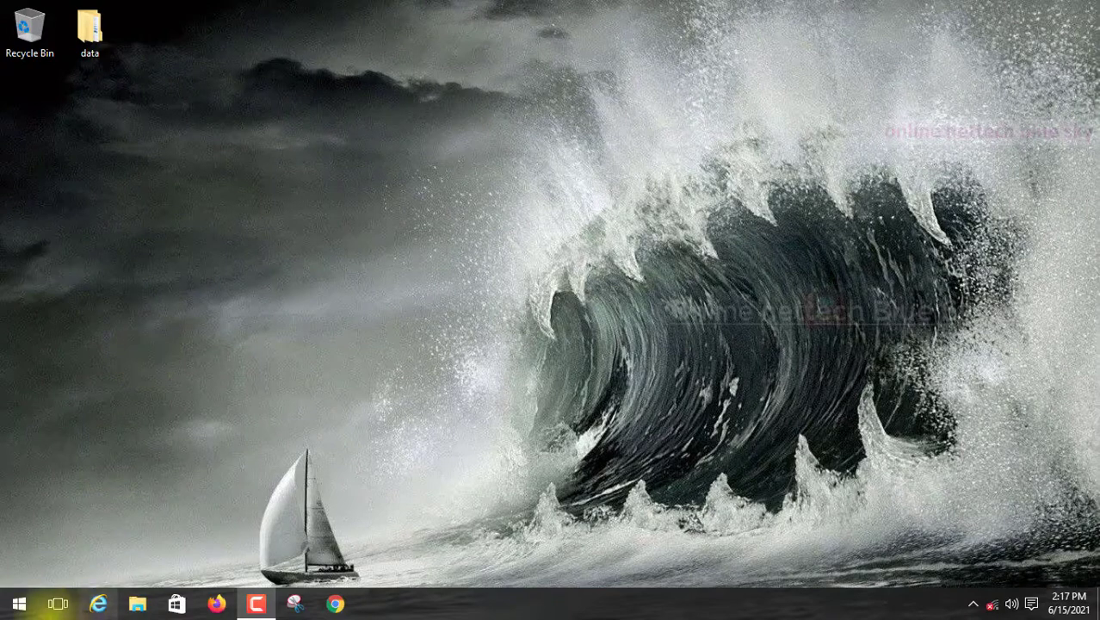
Open Control Panel from File Explorer and display its items as large icons
click(17, 605)
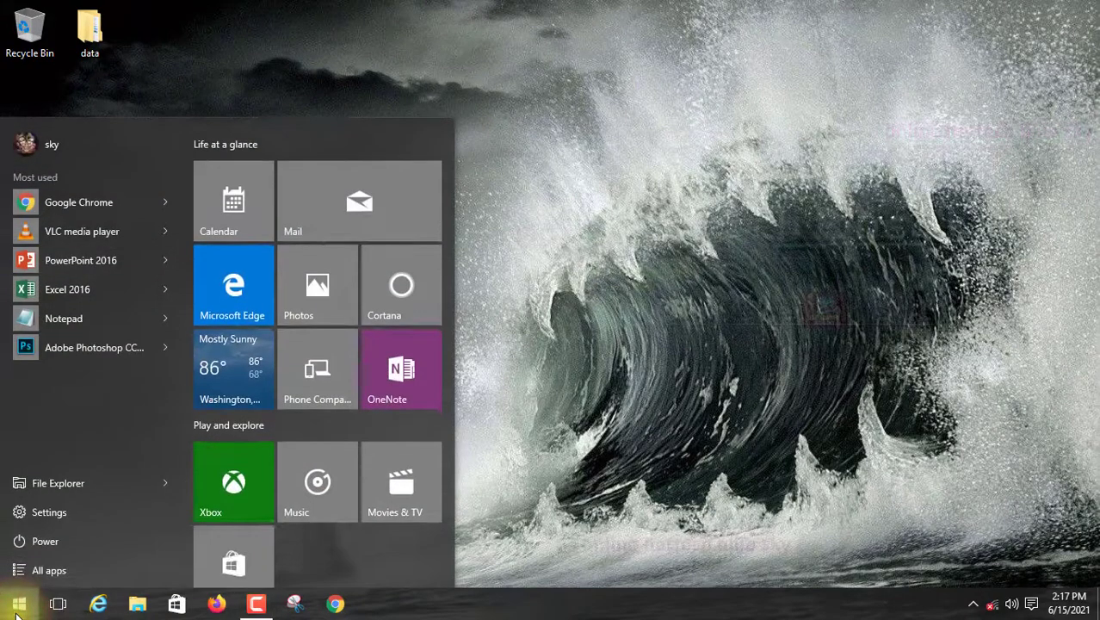
click(135, 602)
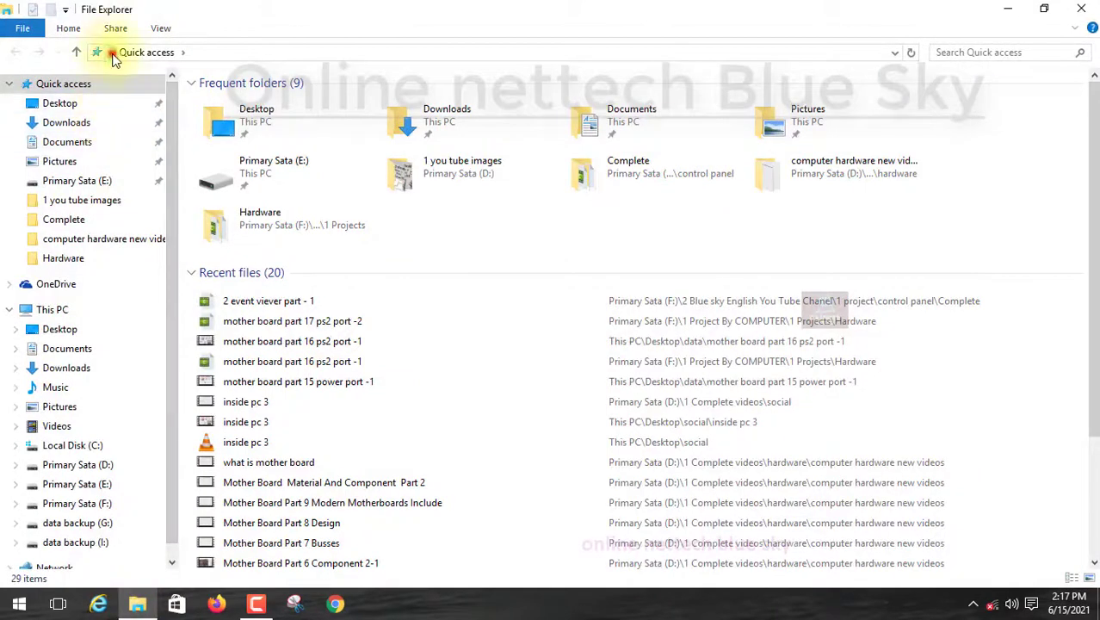
click(110, 53)
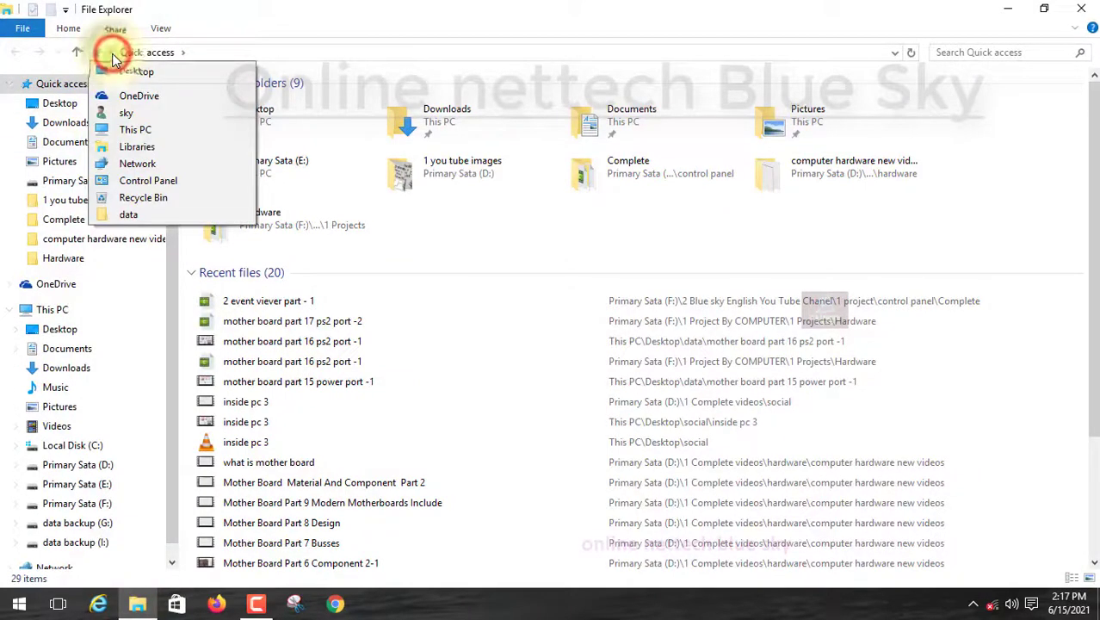
click(121, 178)
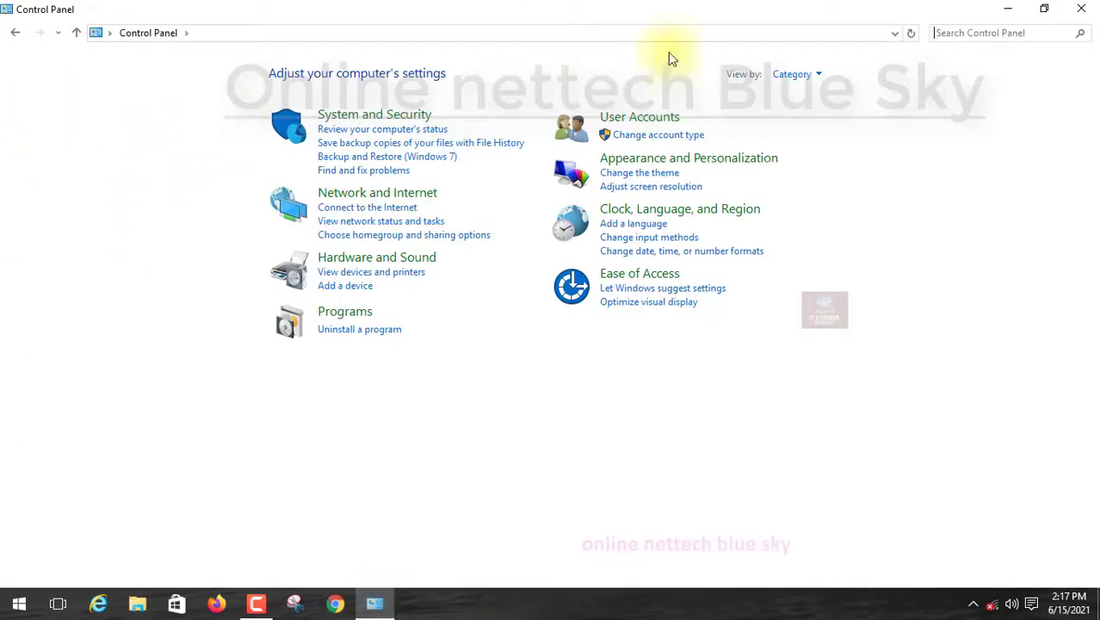
click(789, 75)
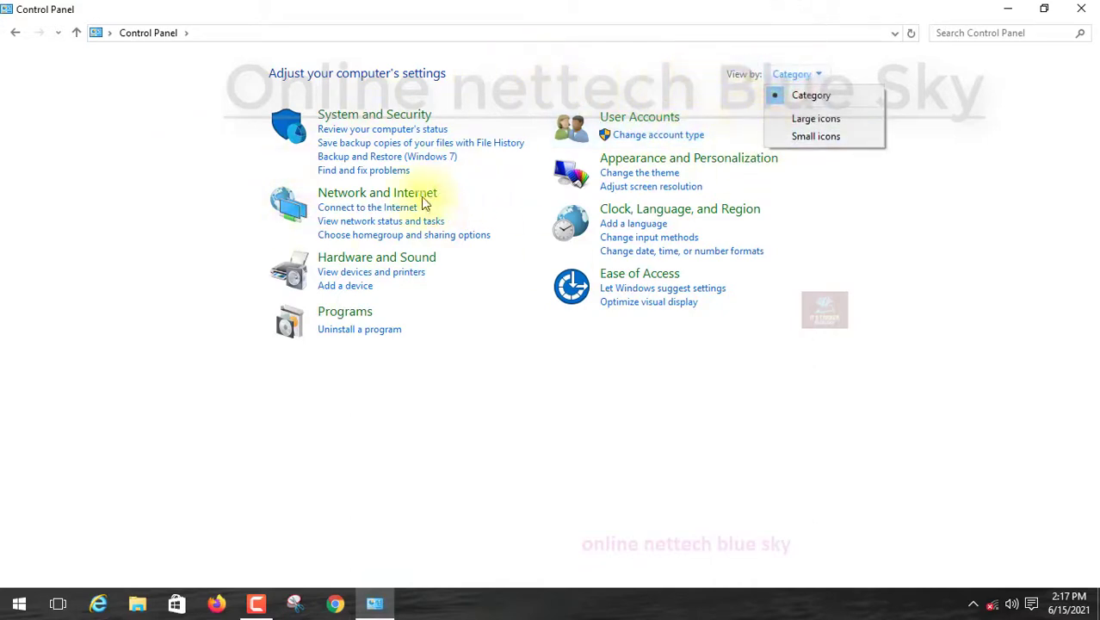
click(845, 118)
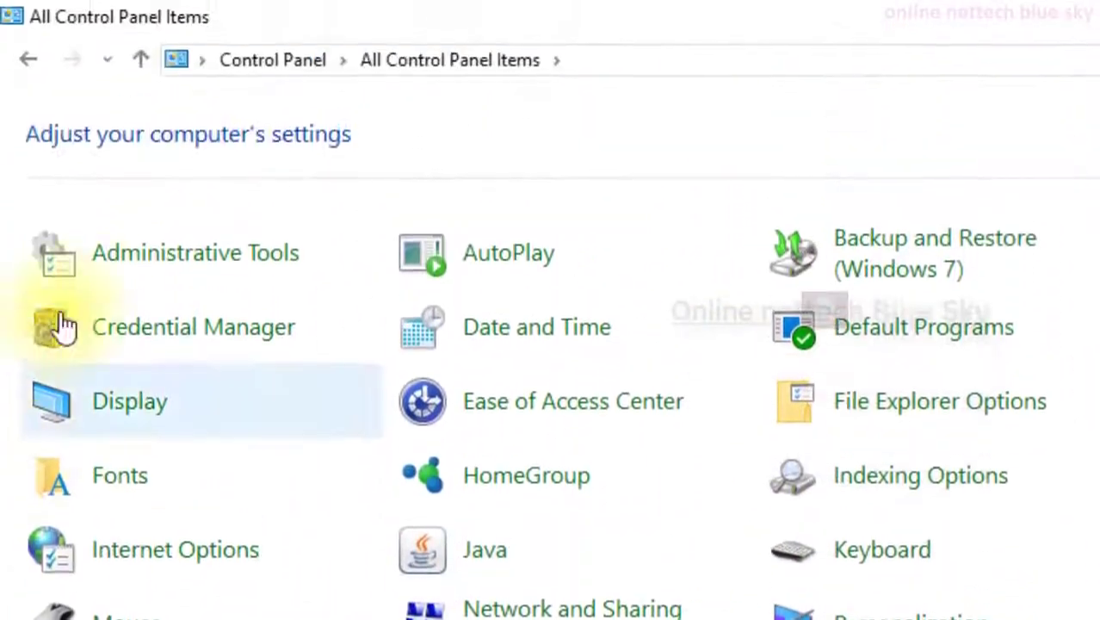
Open Administrative Tools and launch Event Viewer
click(193, 259)
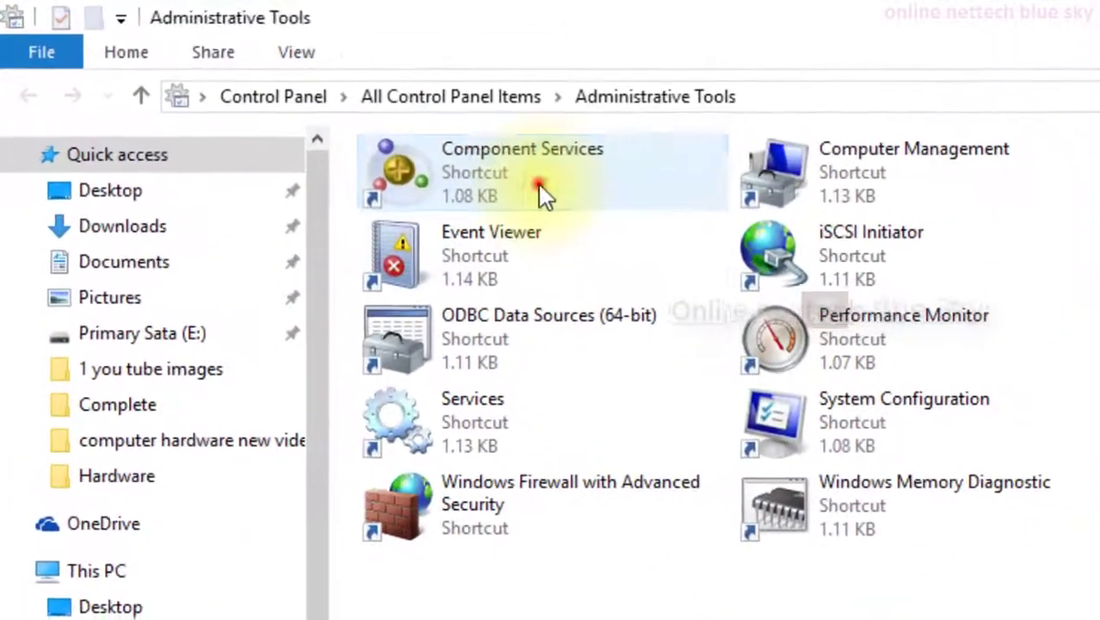
click(360, 123)
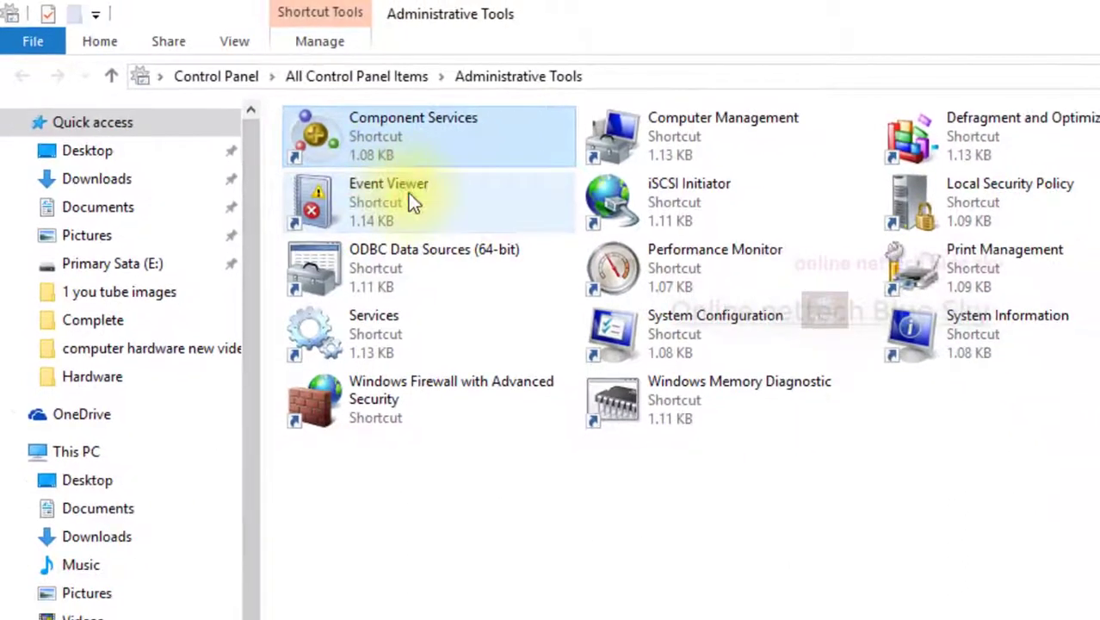
click(499, 258)
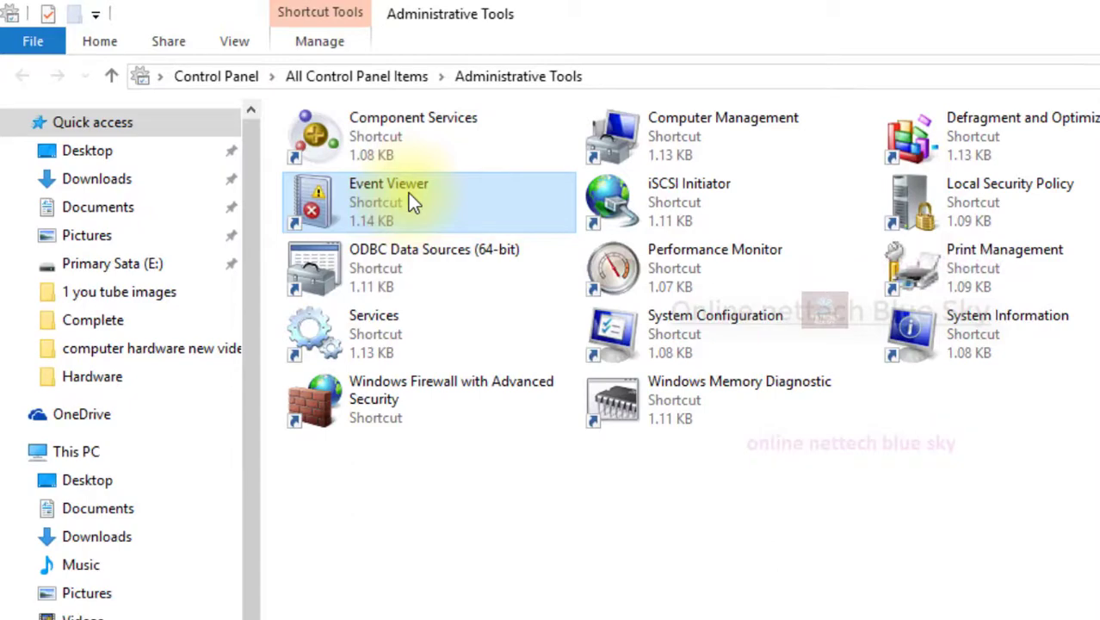
double_click(408, 193)
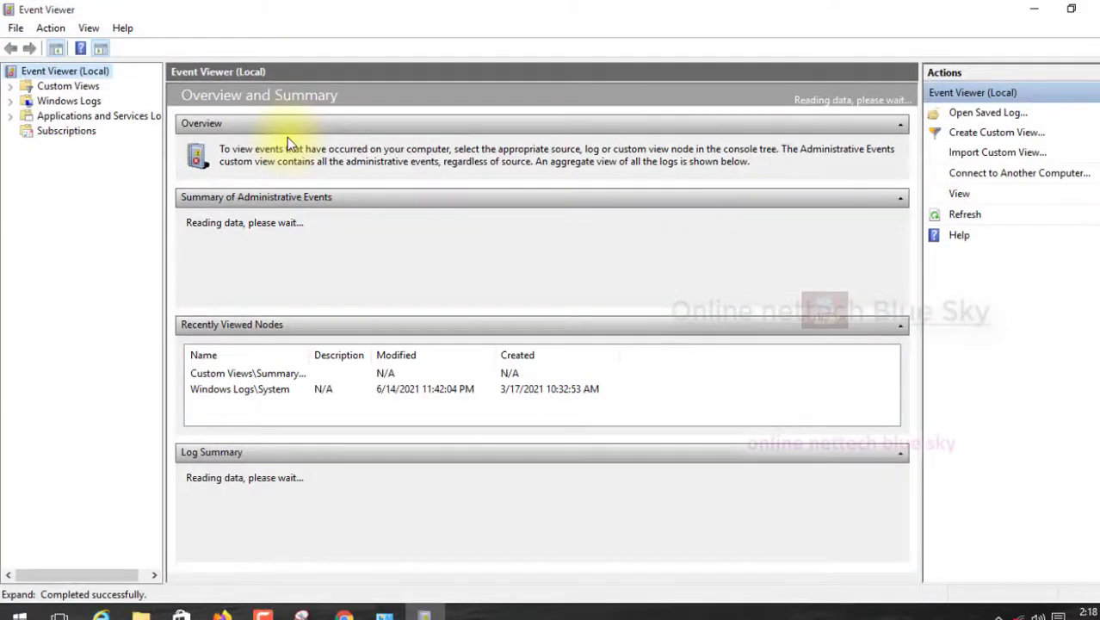
click(287, 137)
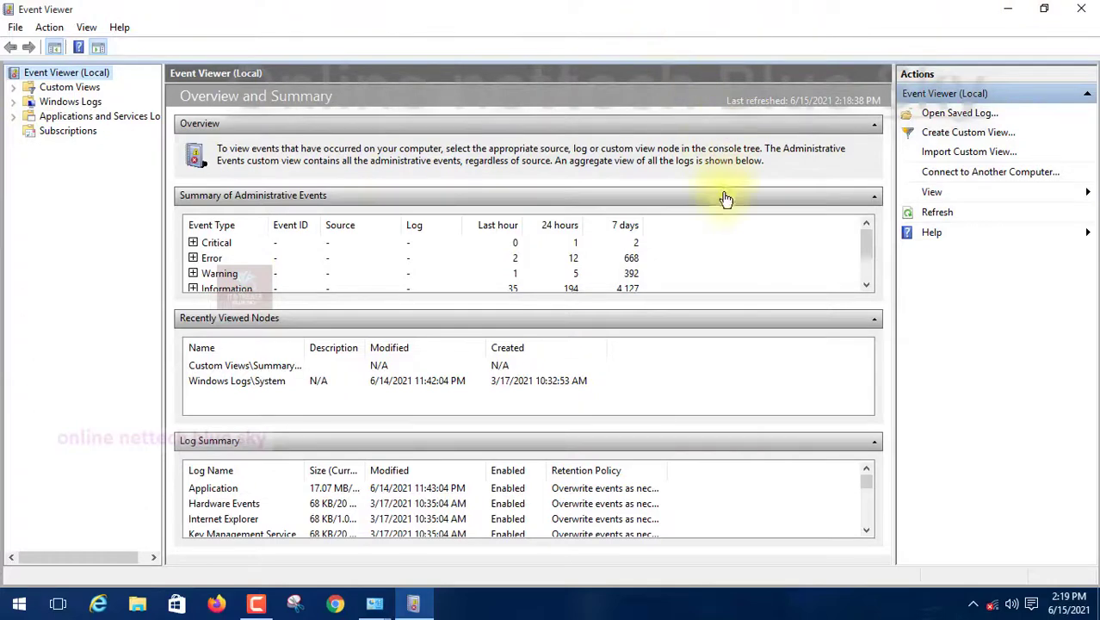
View the About Event Viewer information and close its window
click(120, 28)
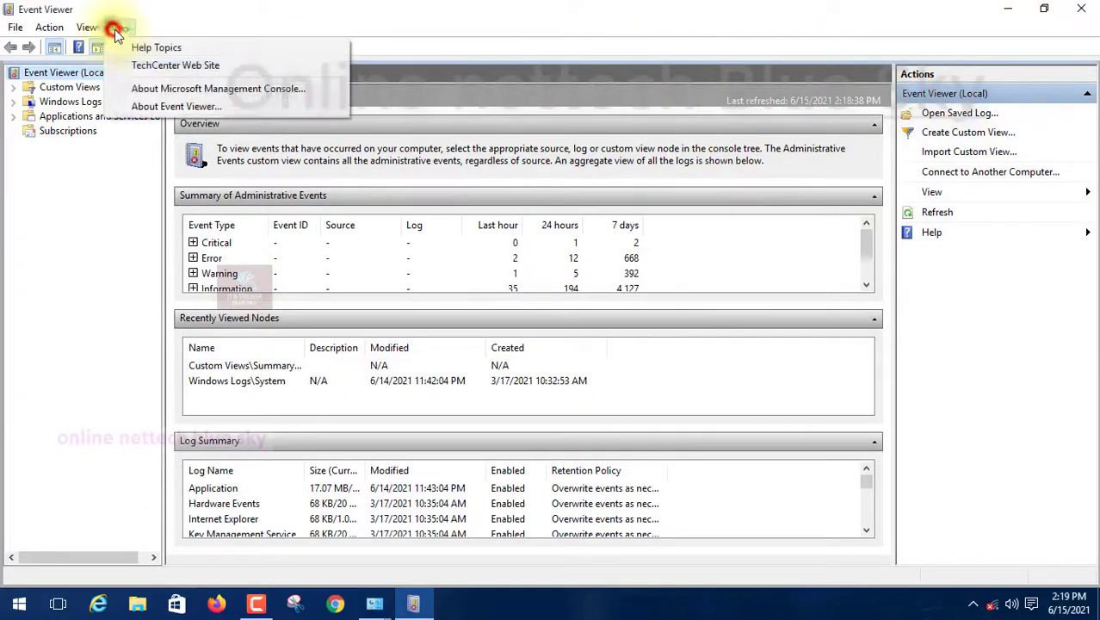
click(183, 106)
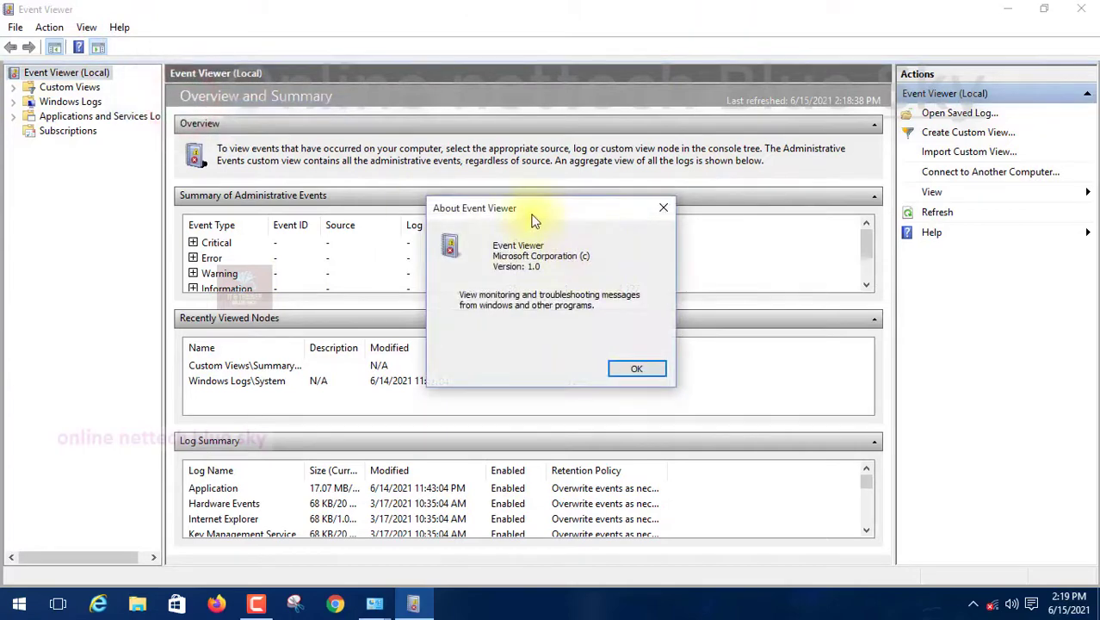
drag(524, 200, 472, 145)
click(610, 152)
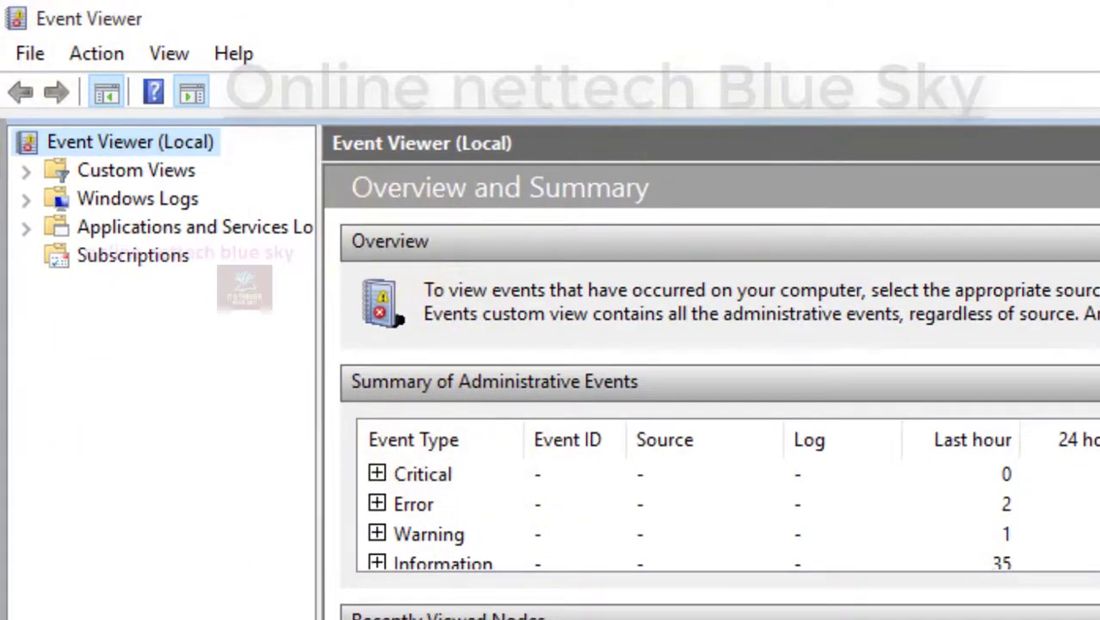
Minimize and restore the Event Viewer window, and view its Disk Cleanup options without deleting any files
key(alt+F4)
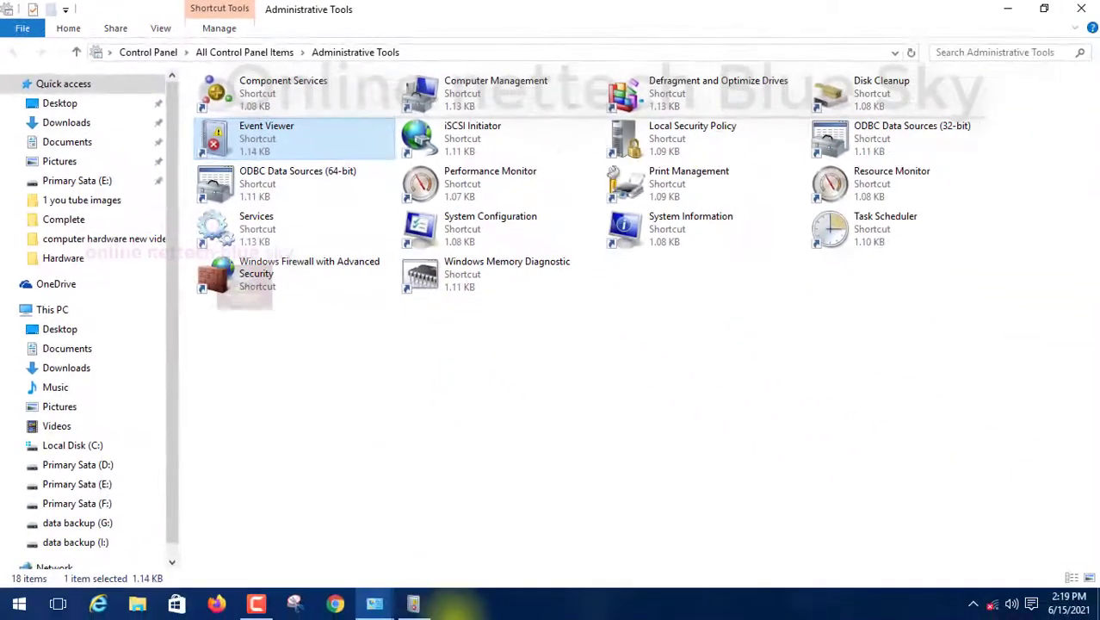
click(412, 604)
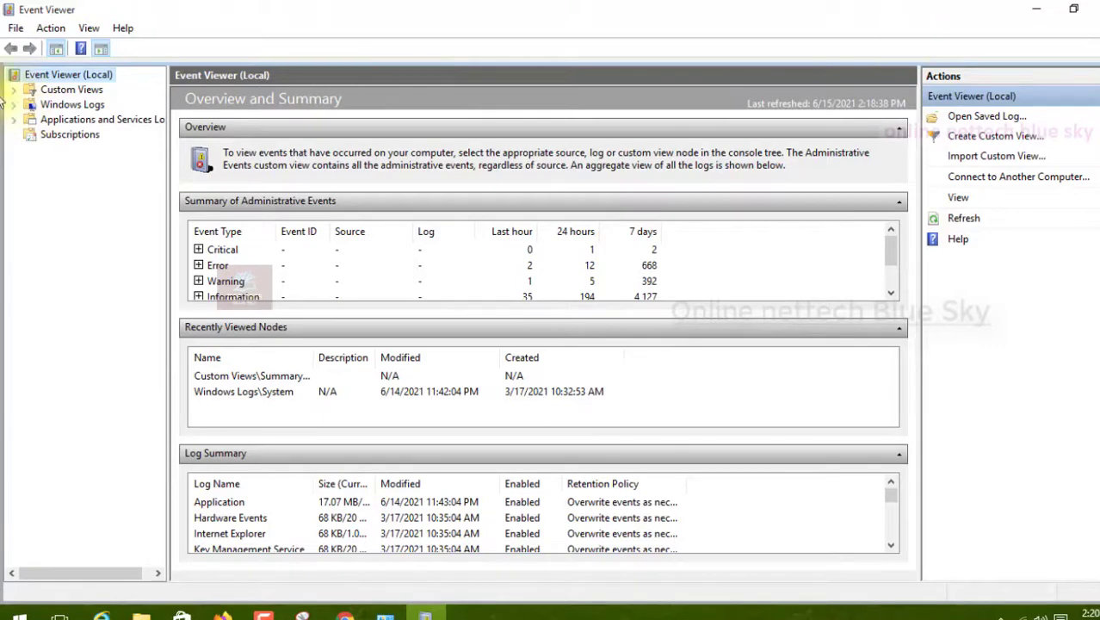
click(13, 30)
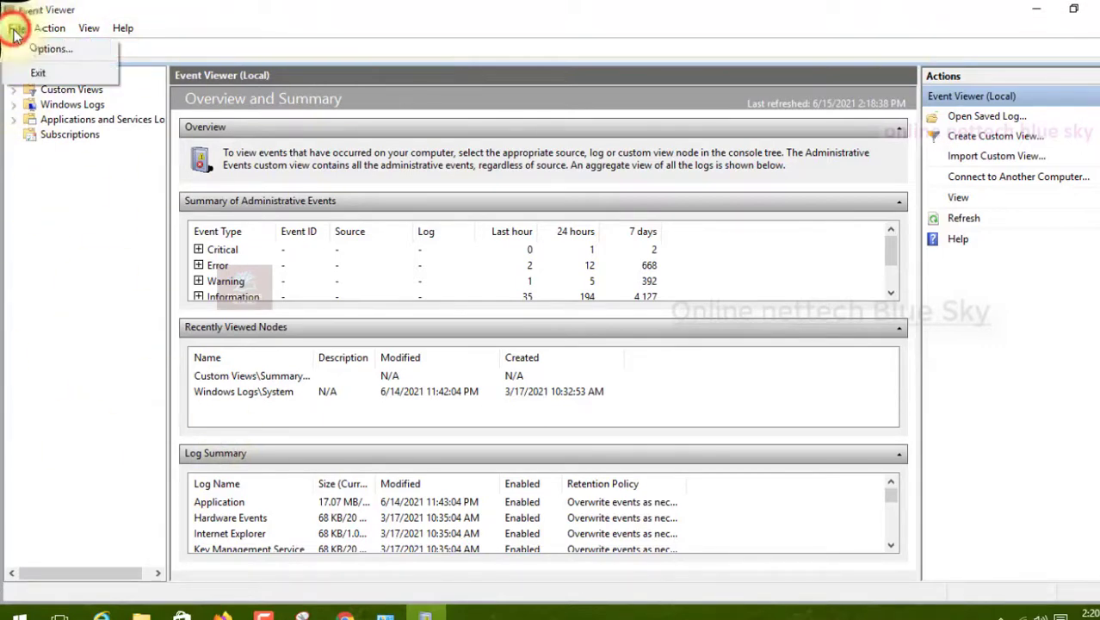
click(38, 43)
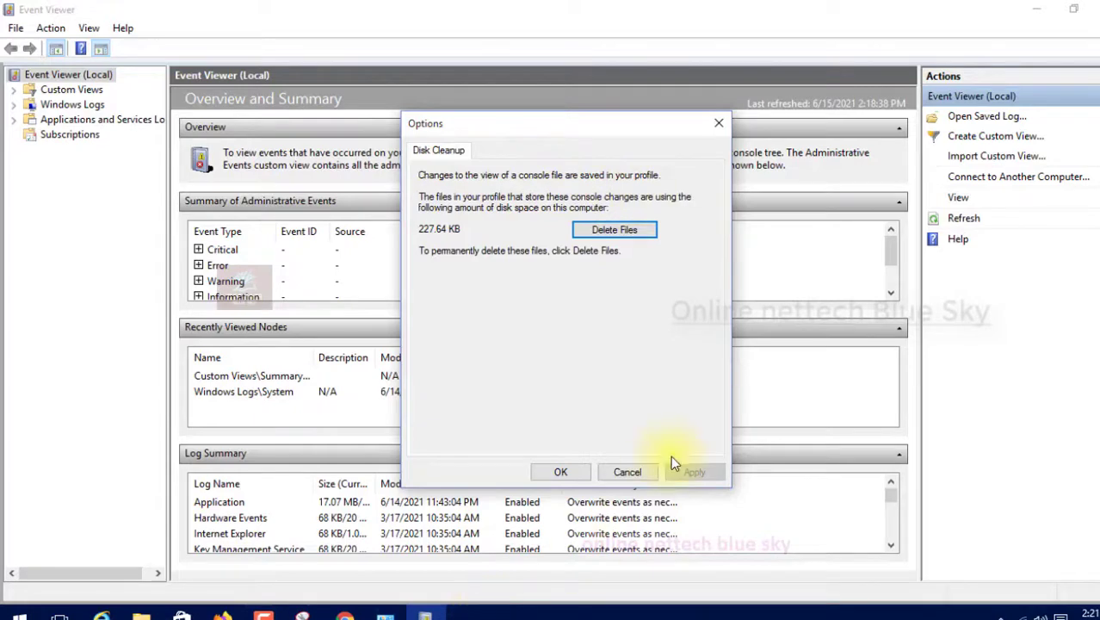
click(628, 472)
click(16, 28)
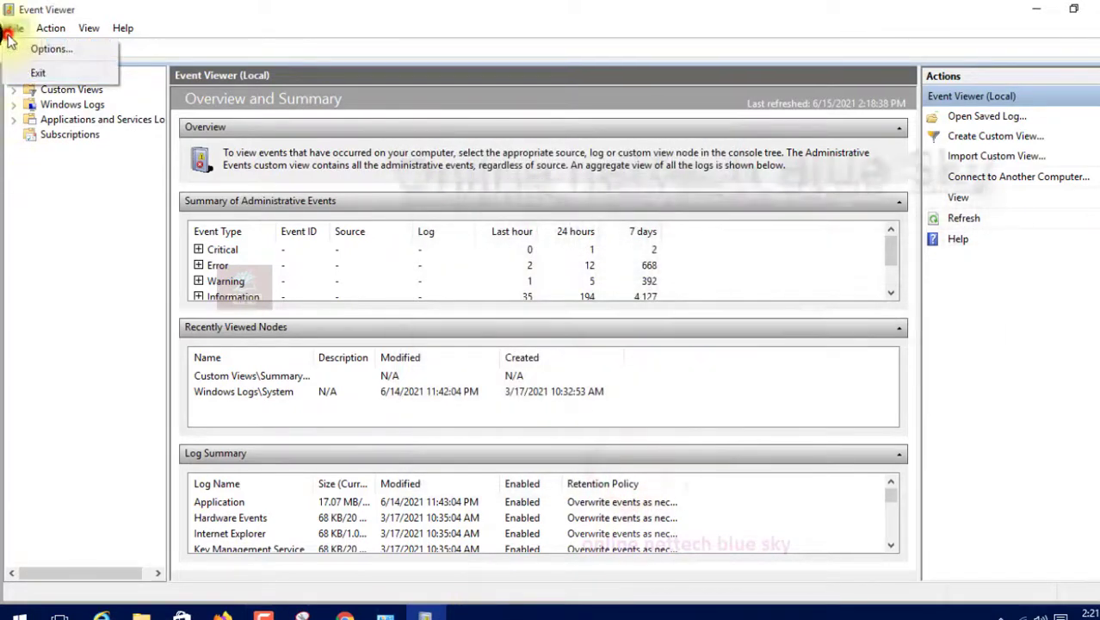
click(227, 6)
Examine the filter settings for creating a custom view, and close the Create Custom View dialog
click(51, 28)
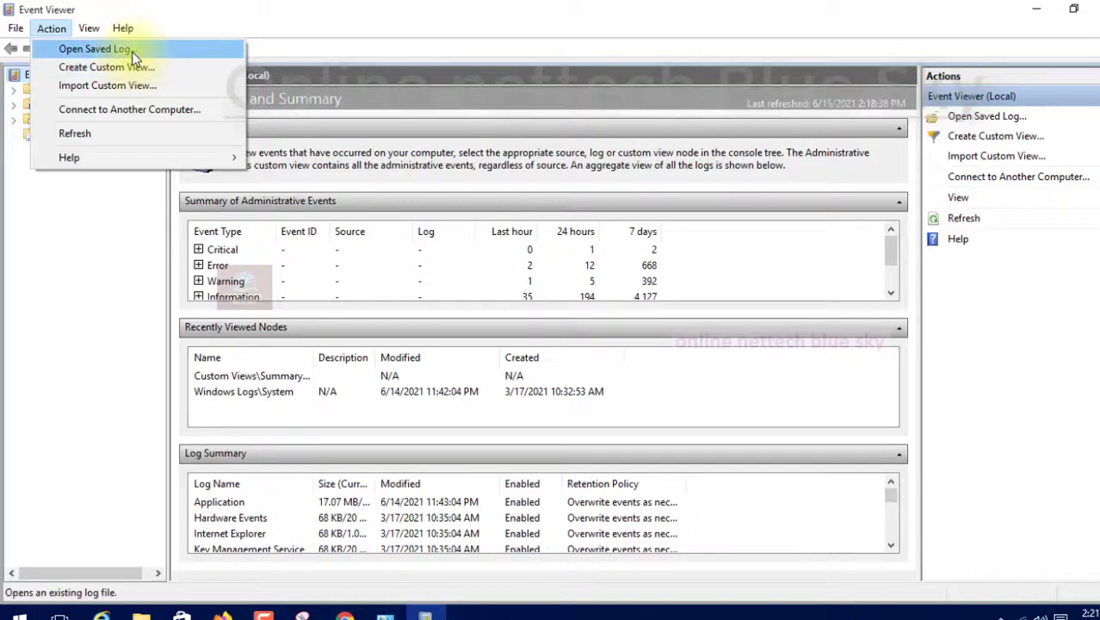
click(349, 41)
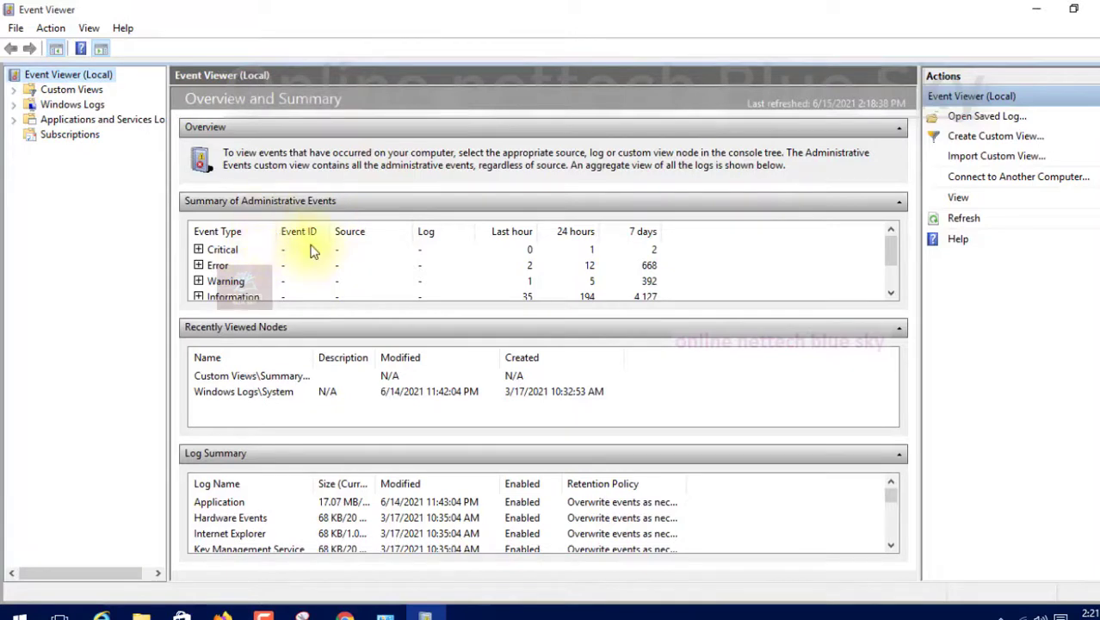
click(48, 28)
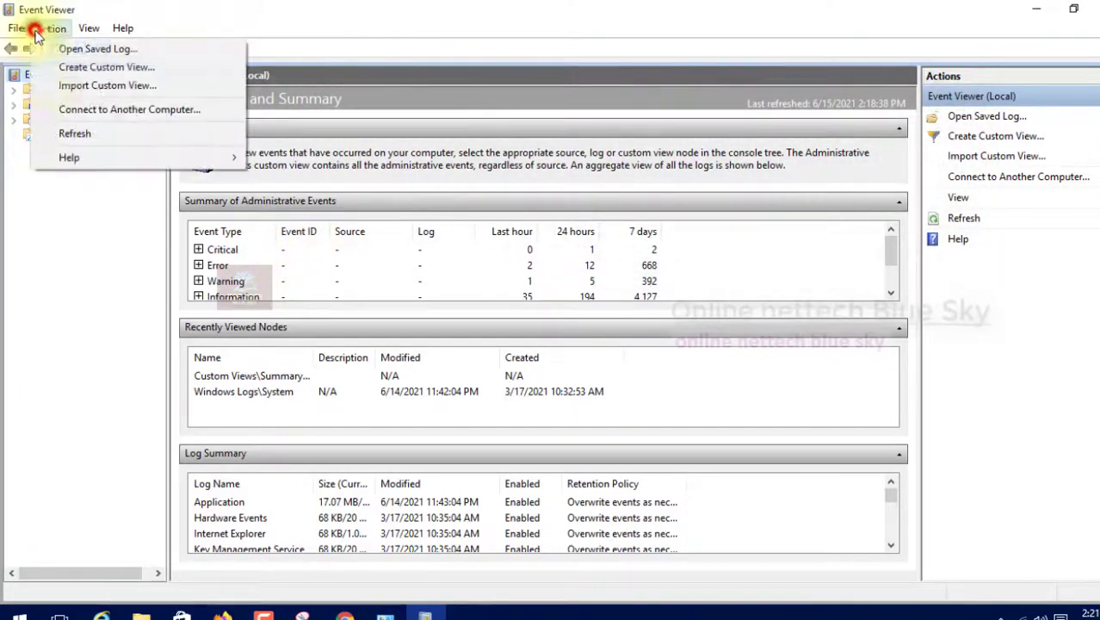
click(51, 66)
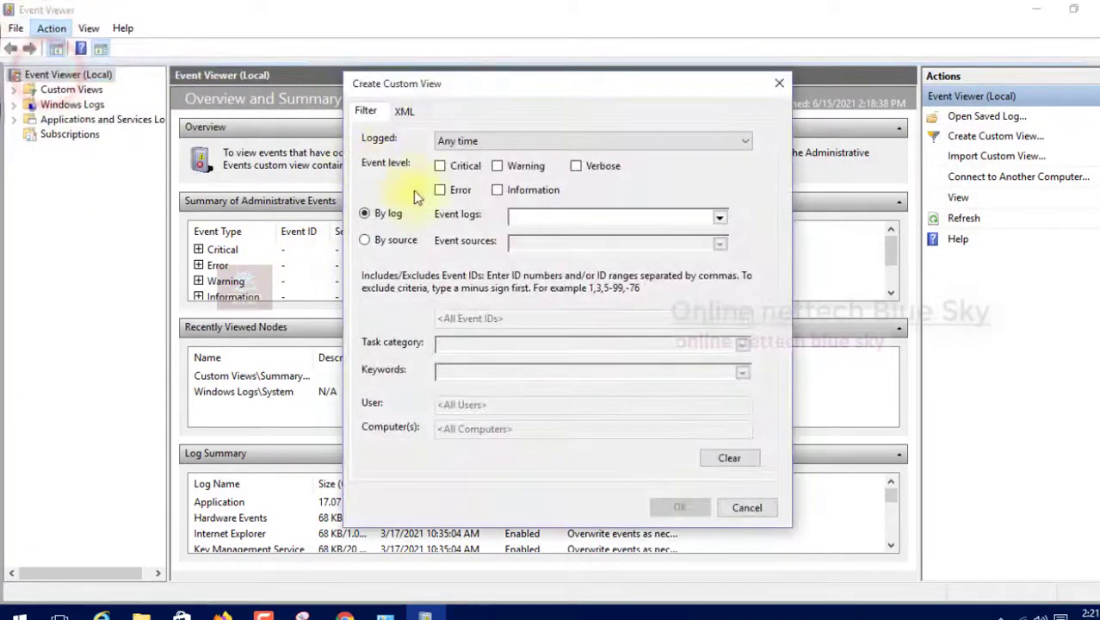
click(779, 82)
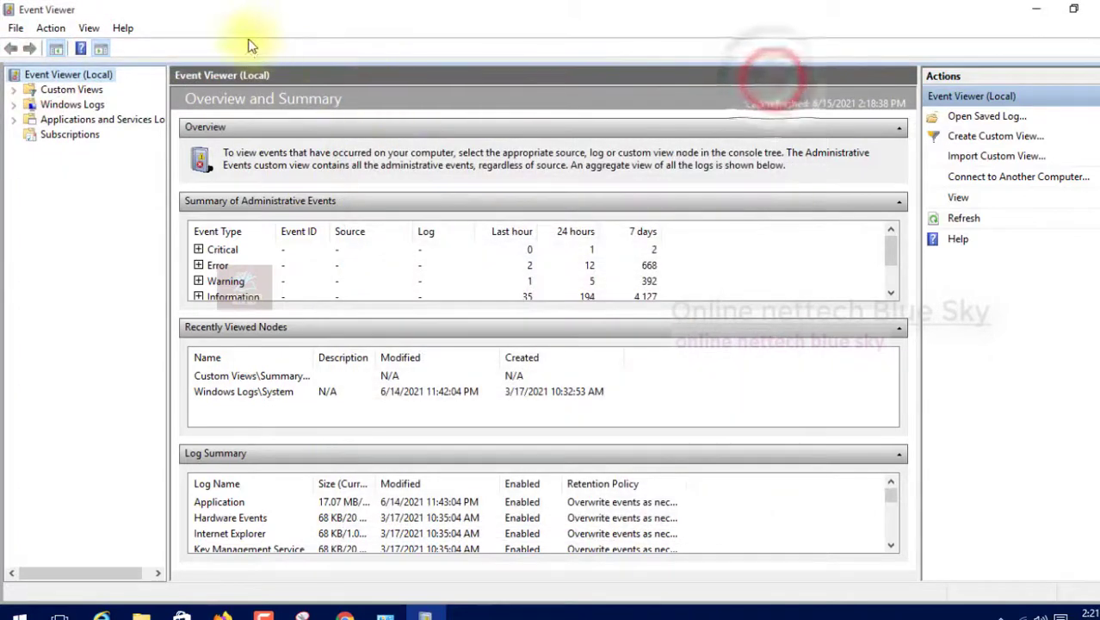
Look at the Import Custom View file dialog and cancel it
click(50, 28)
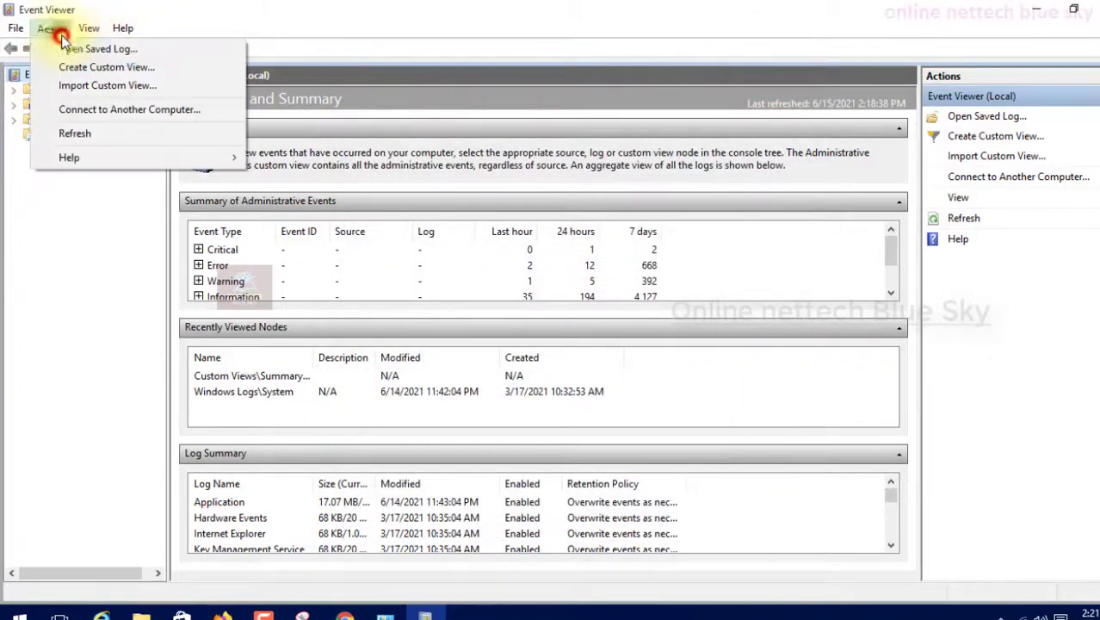
click(55, 85)
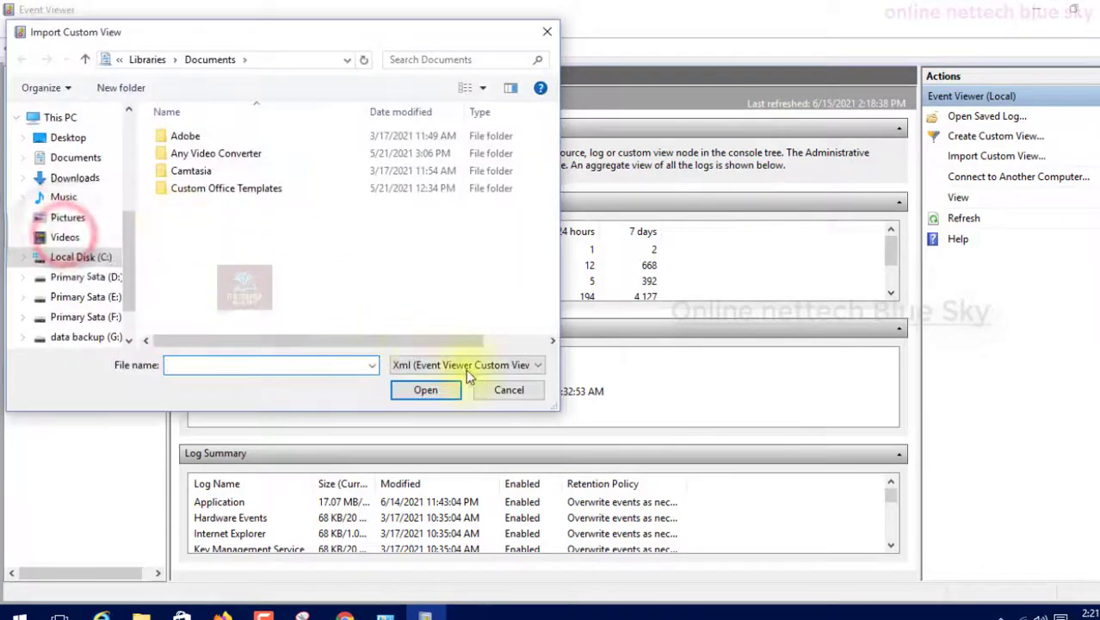
click(486, 389)
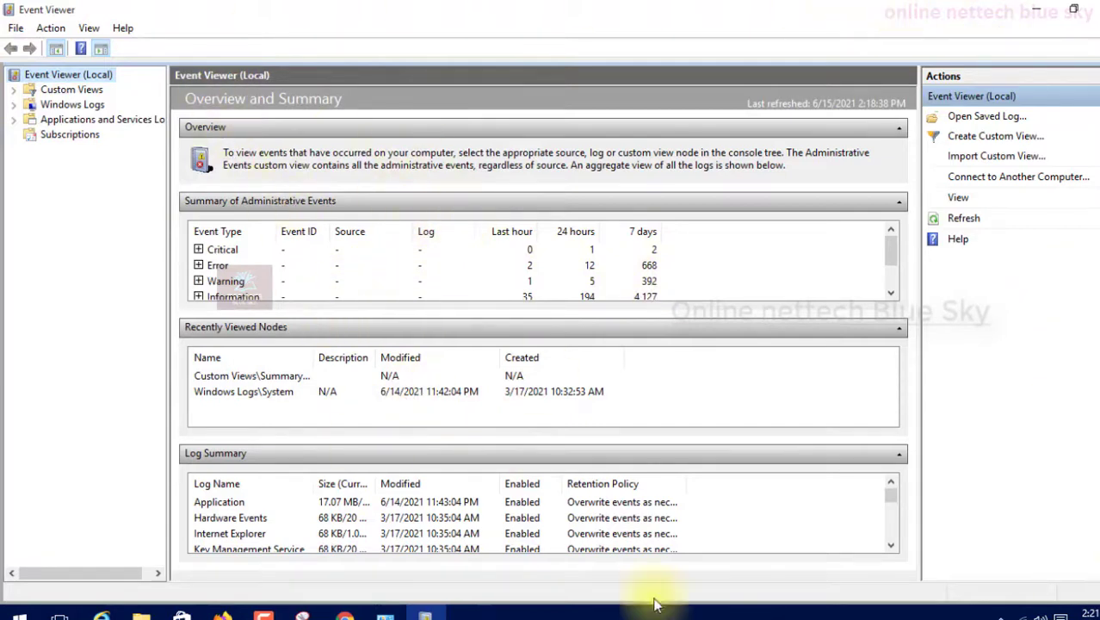
Select the Critical event type in the Summary of Administrative Events
click(319, 281)
scroll(319, 279, down, 1)
scroll(319, 279, up, 1)
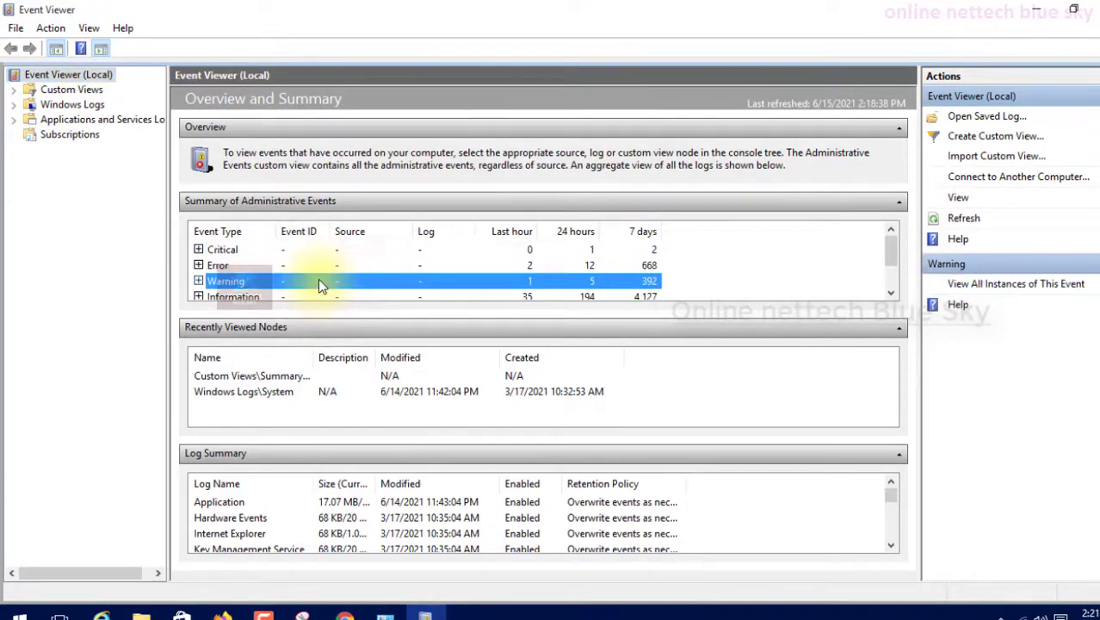
click(255, 252)
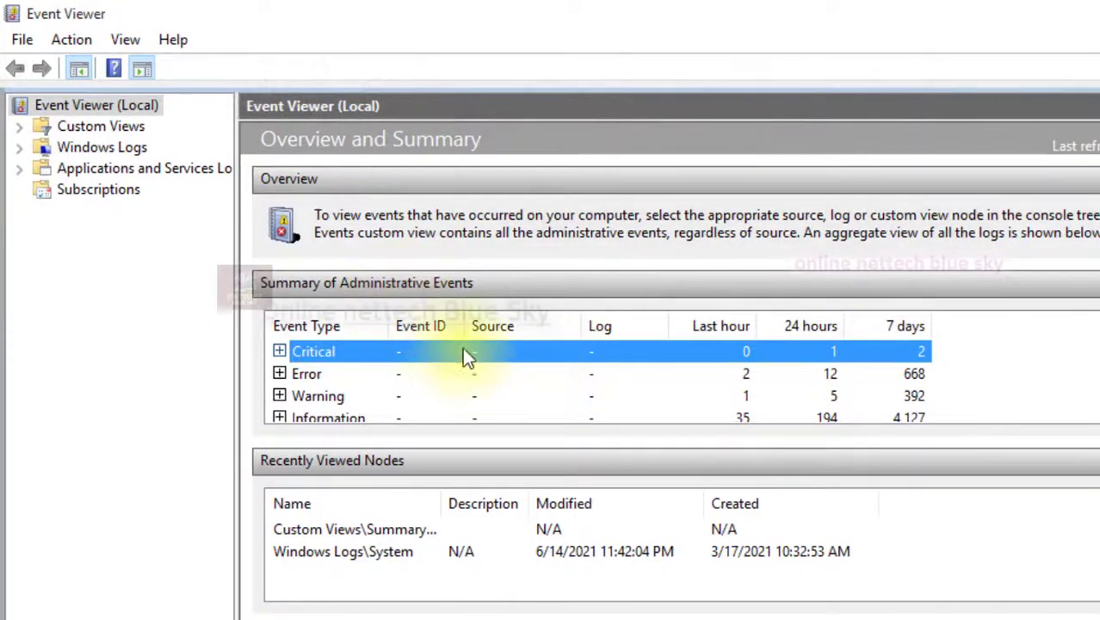
Review the commands available for the Critical event type, the view commands and the Options dialog, leaving each without applying anything
click(79, 41)
mouse_move(123, 27)
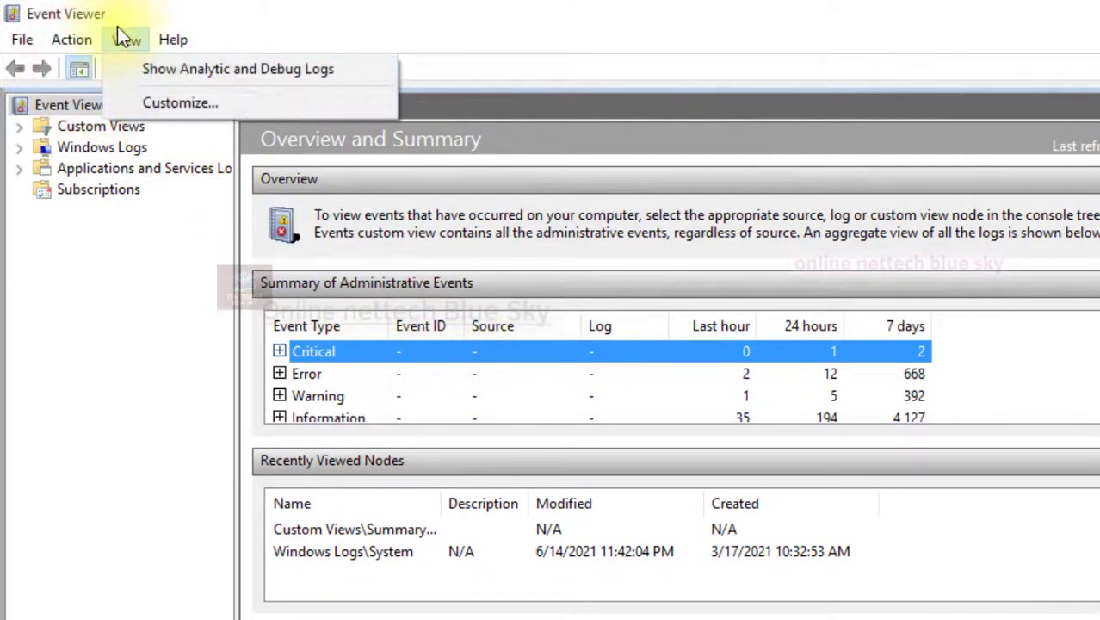
mouse_move(69, 45)
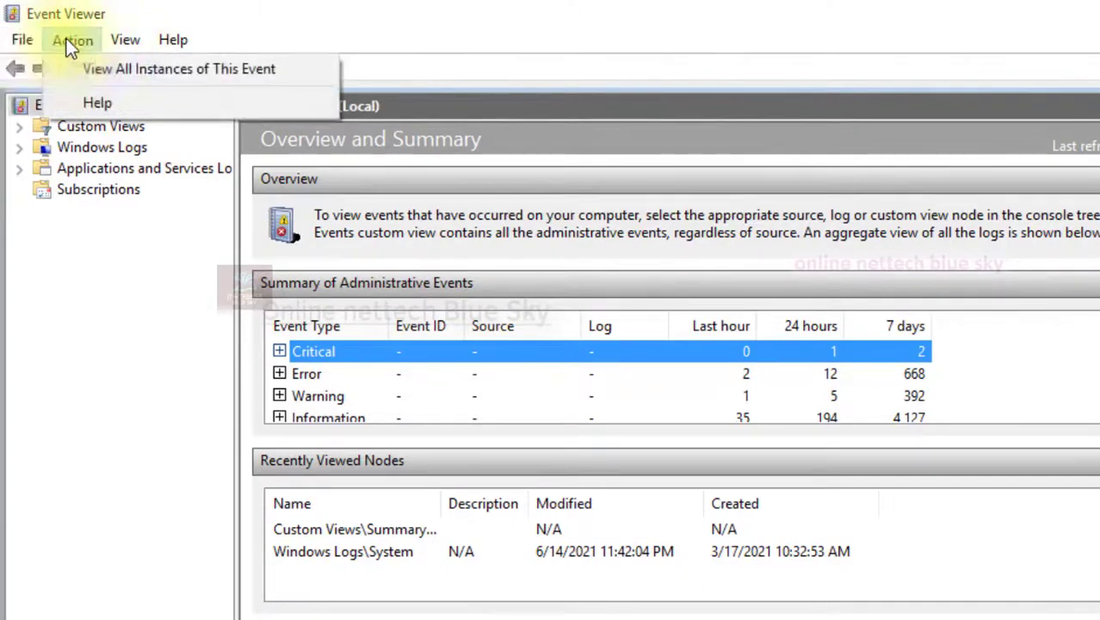
mouse_move(20, 44)
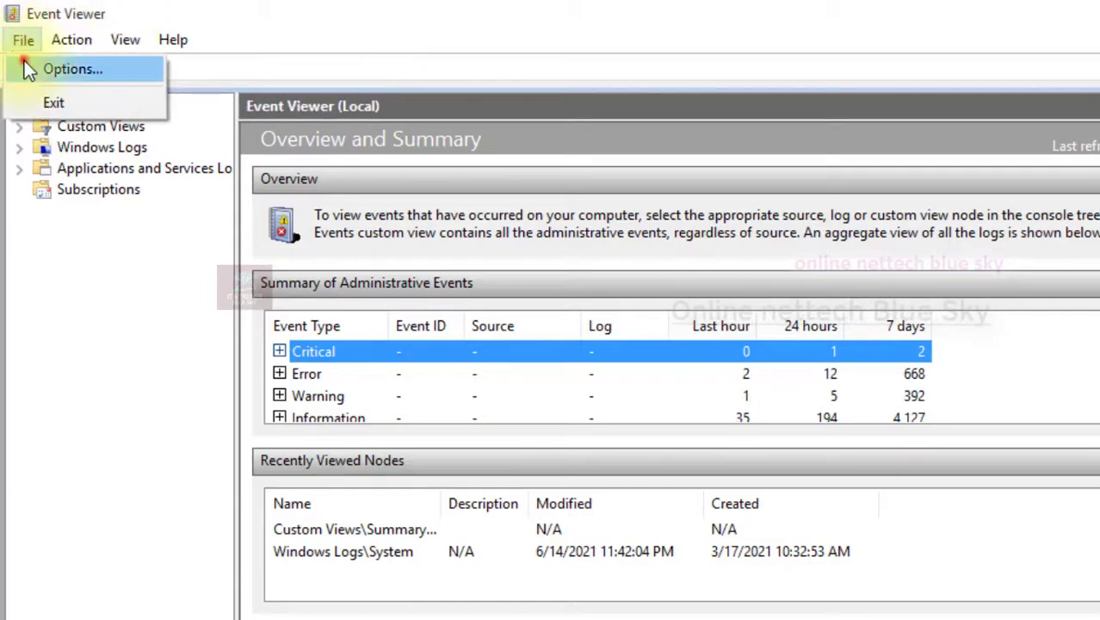
click(29, 69)
click(752, 561)
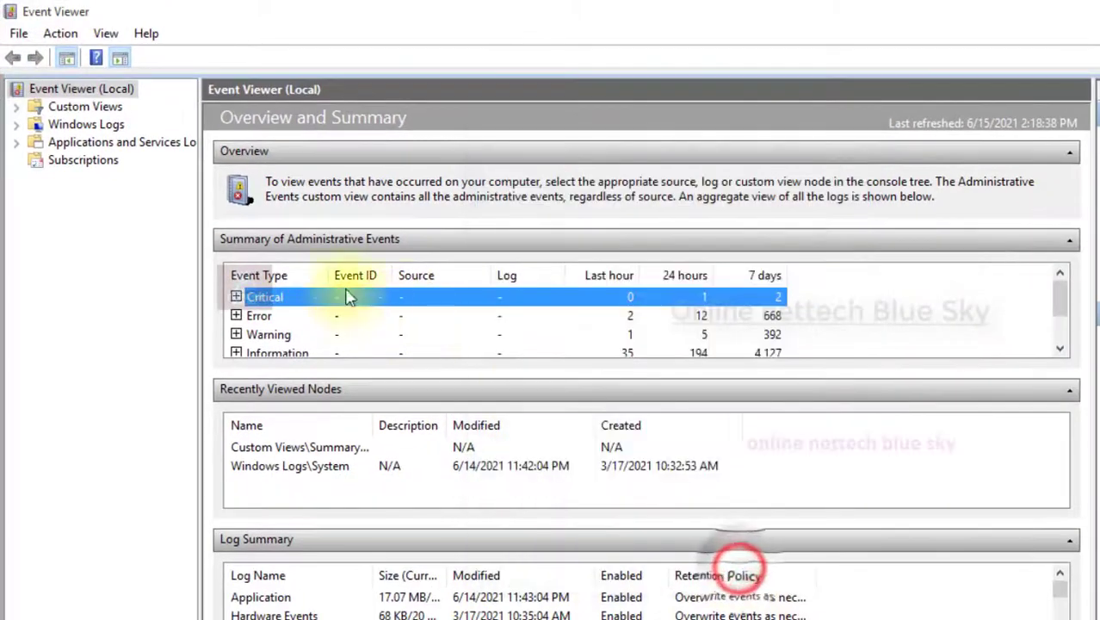
click(104, 38)
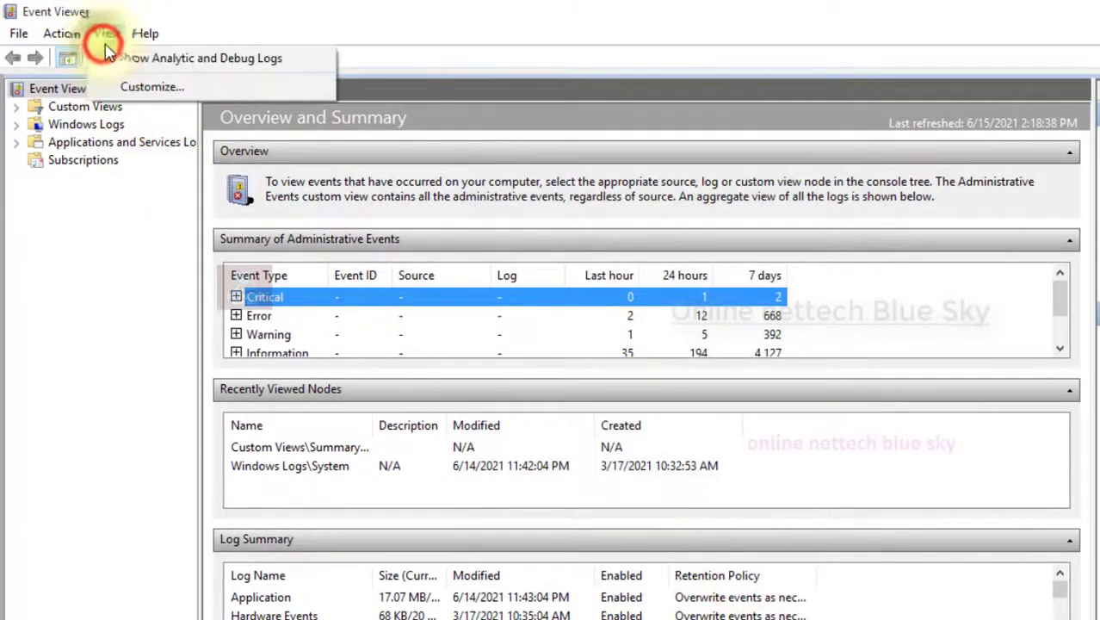
click(121, 105)
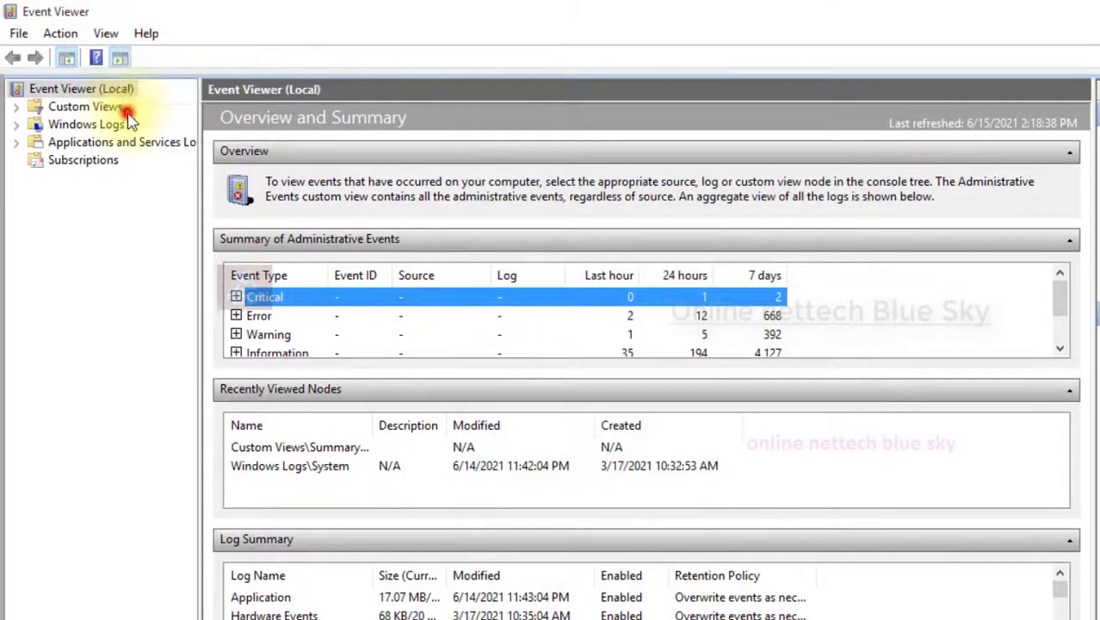
Look over the available help commands and open the Administrative Events log under Custom Views
click(146, 33)
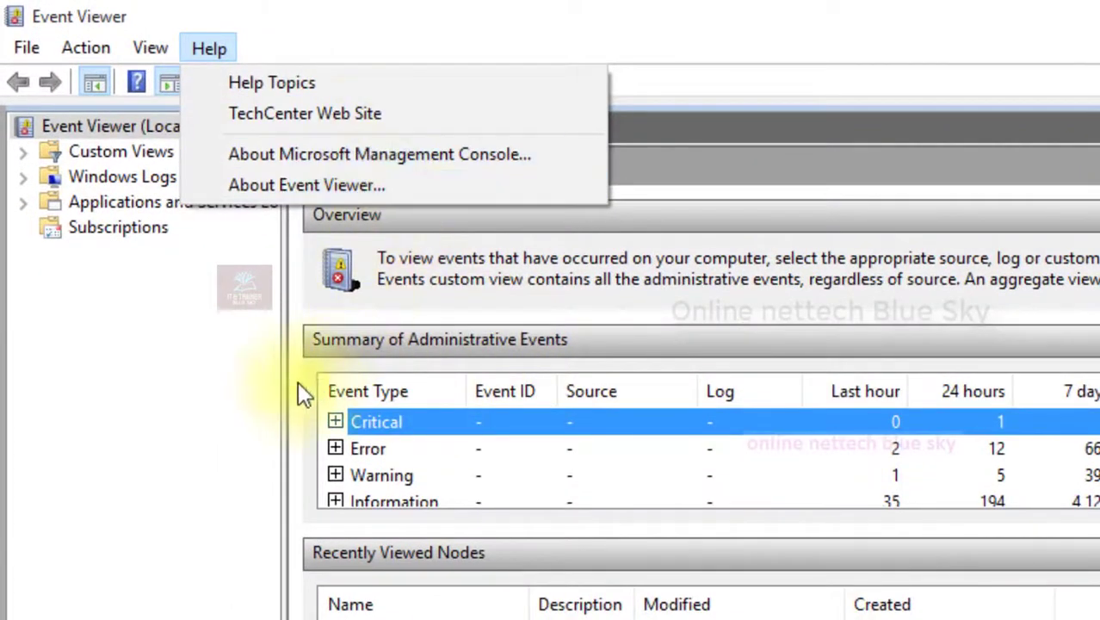
click(232, 394)
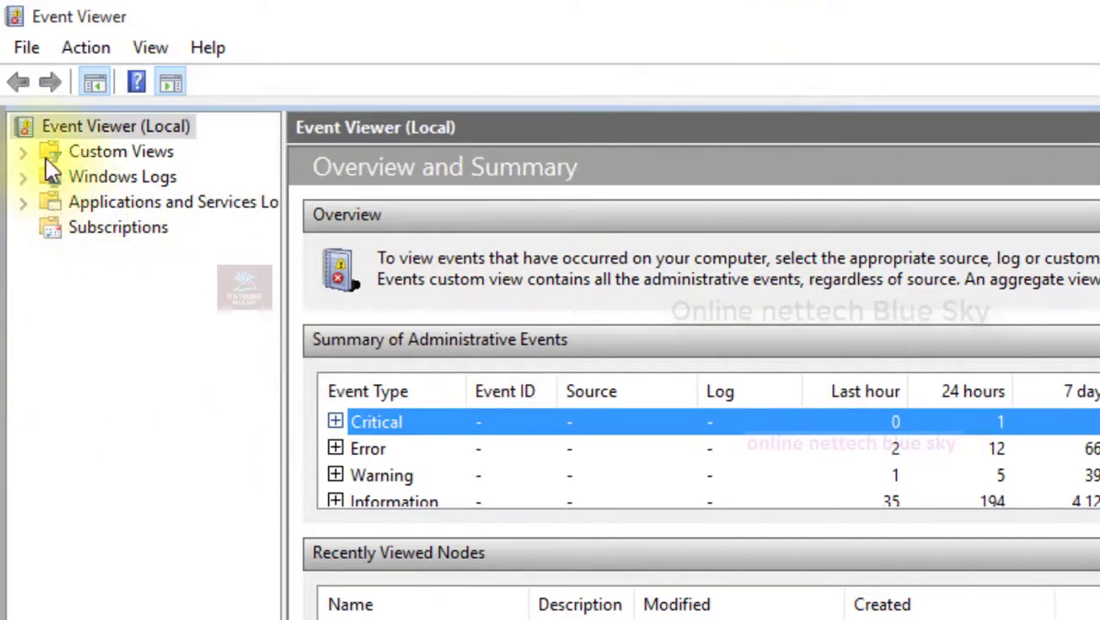
click(25, 151)
click(101, 177)
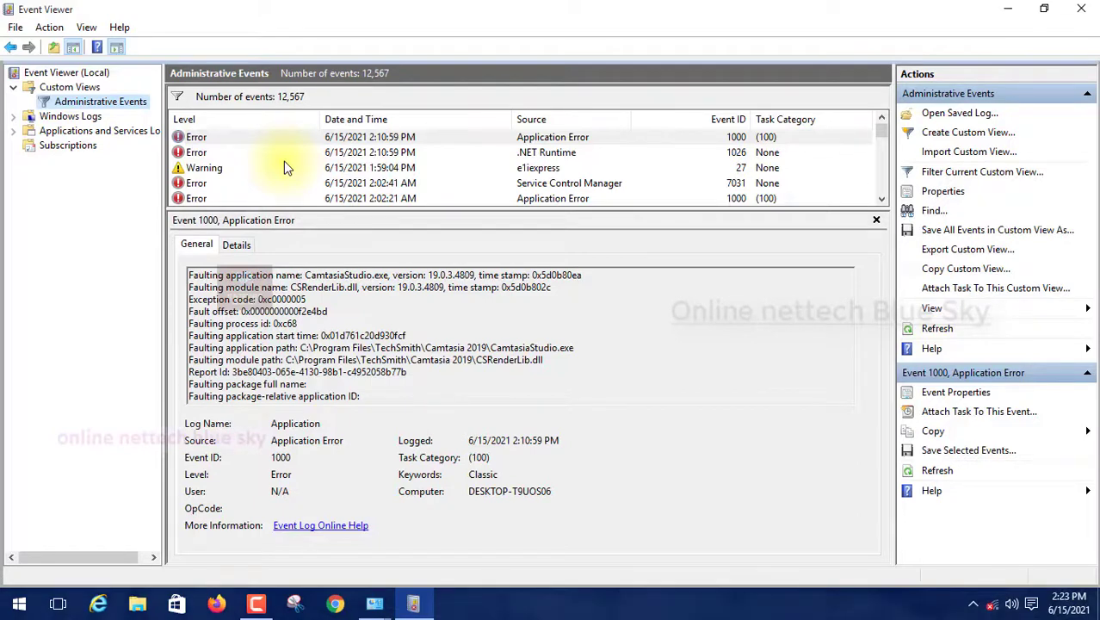
click(19, 605)
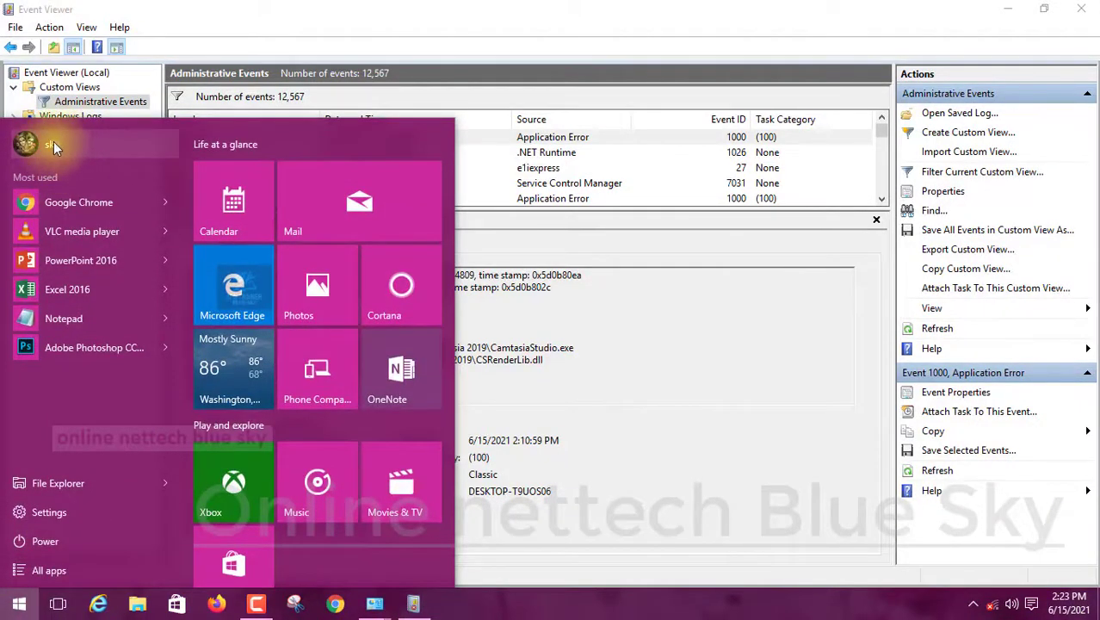
click(624, 329)
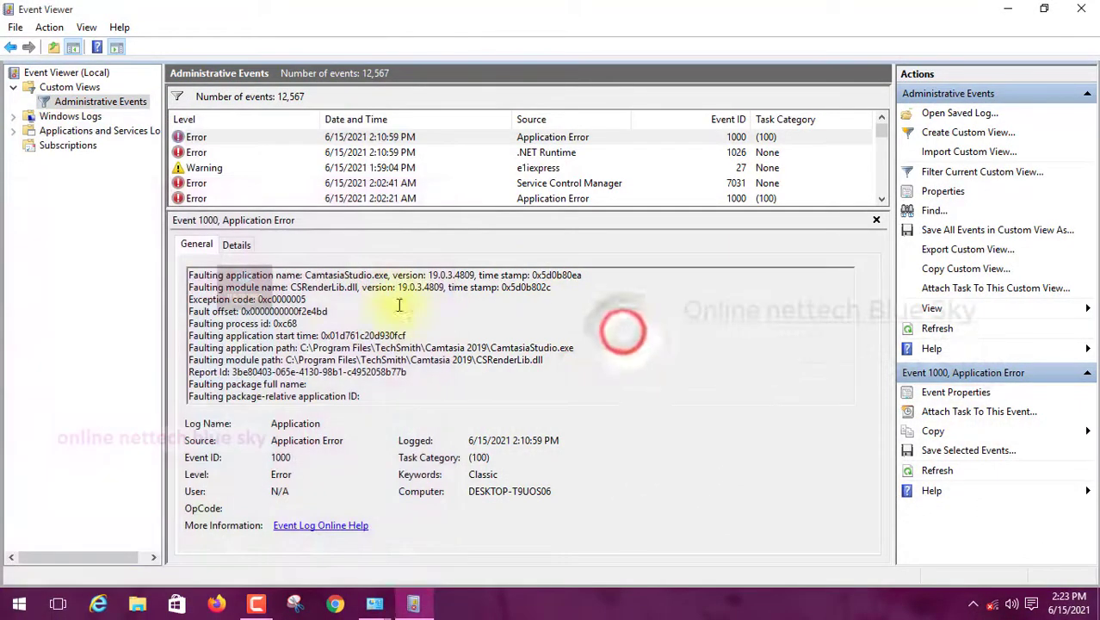
click(154, 291)
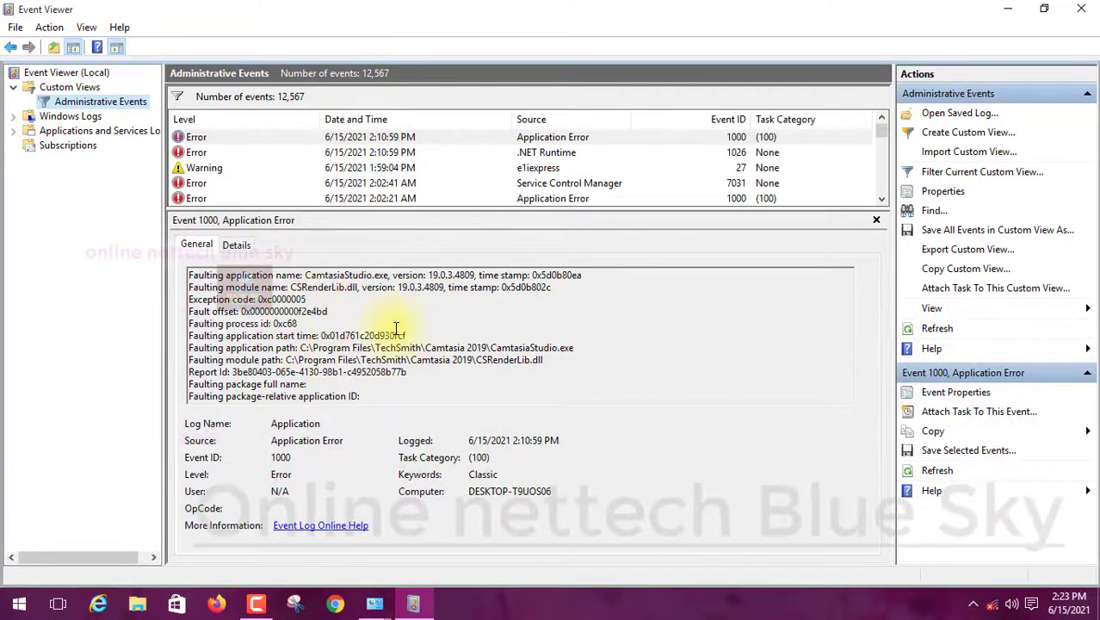
Review the general description and the details of Event 1000, Application Error
click(556, 374)
drag(387, 394, 179, 268)
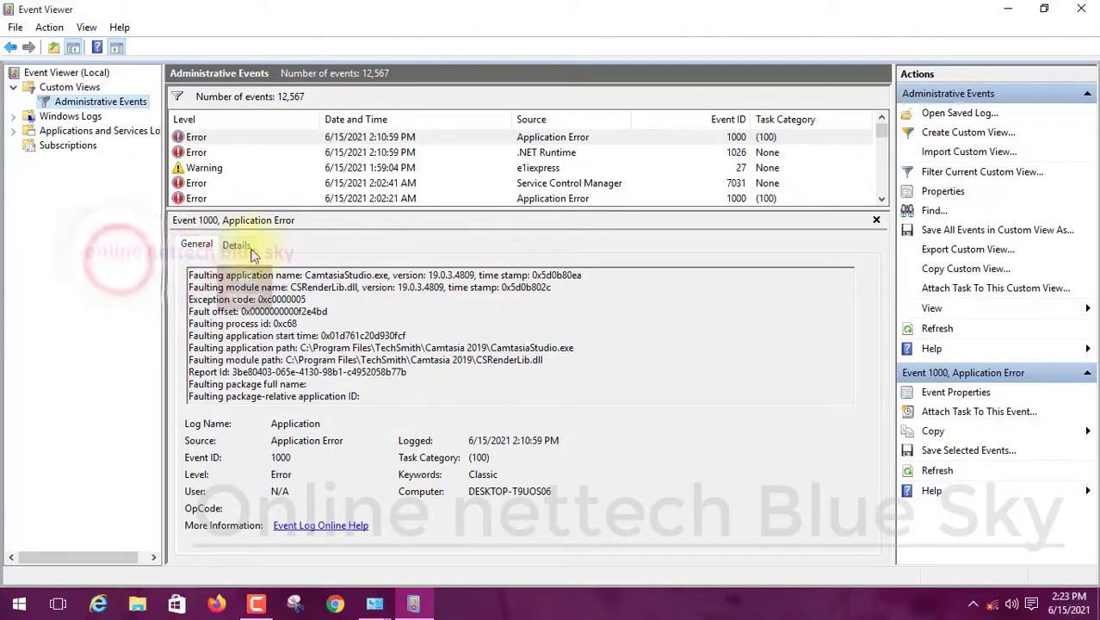
click(237, 245)
click(197, 246)
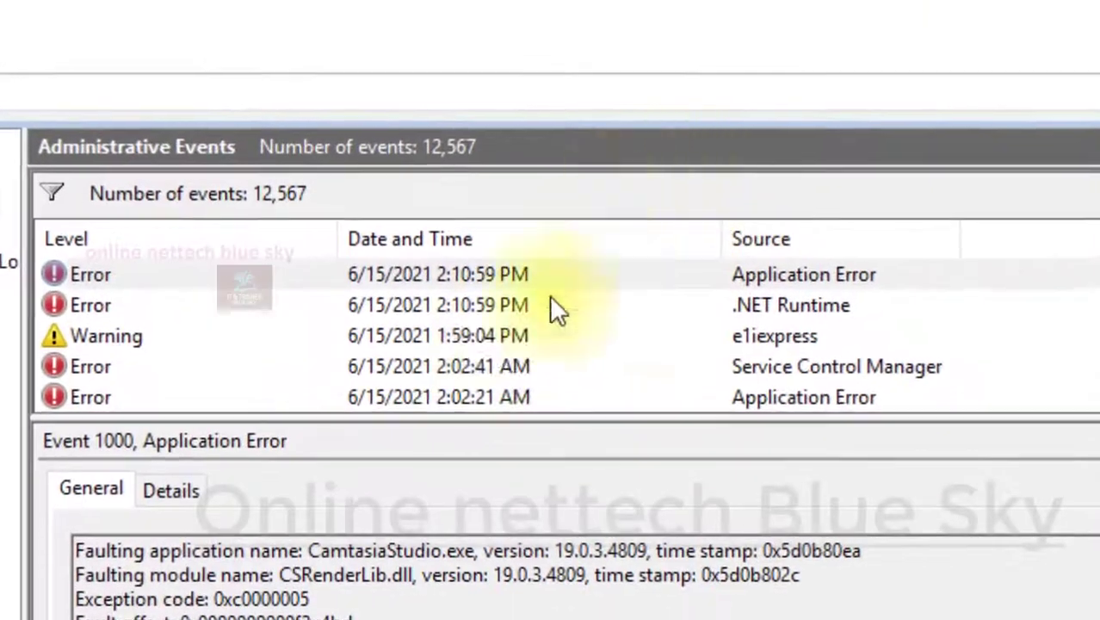
Open the properties of the e1iexpress warning logged 6/14/2021 11:42:01 PM in the Administrative Events list
scroll(462, 288, down, 5)
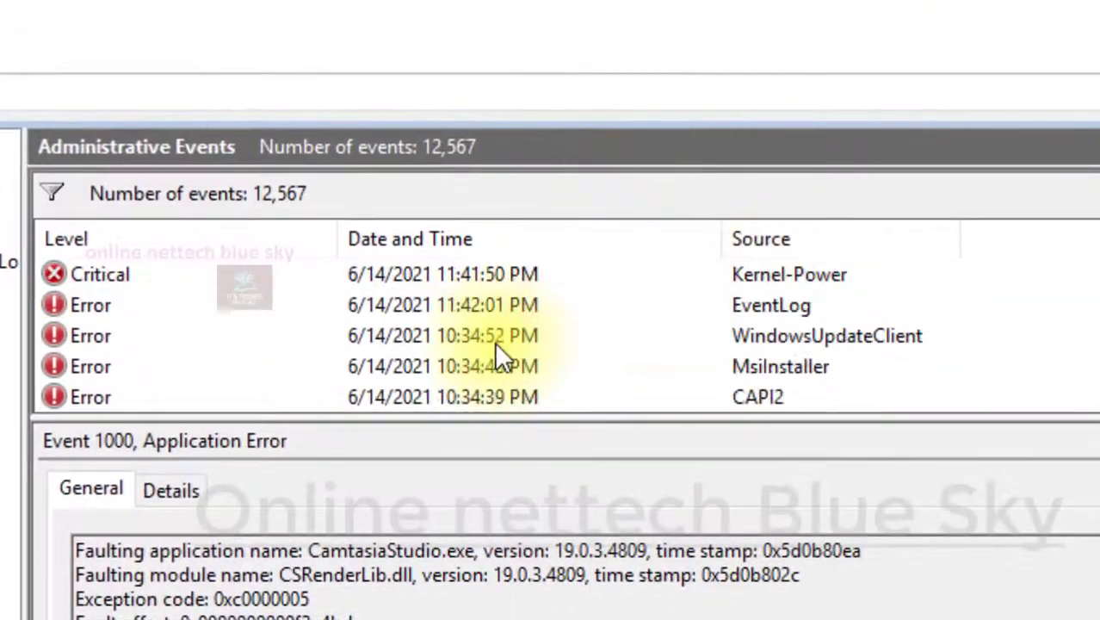
scroll(461, 288, up, 1)
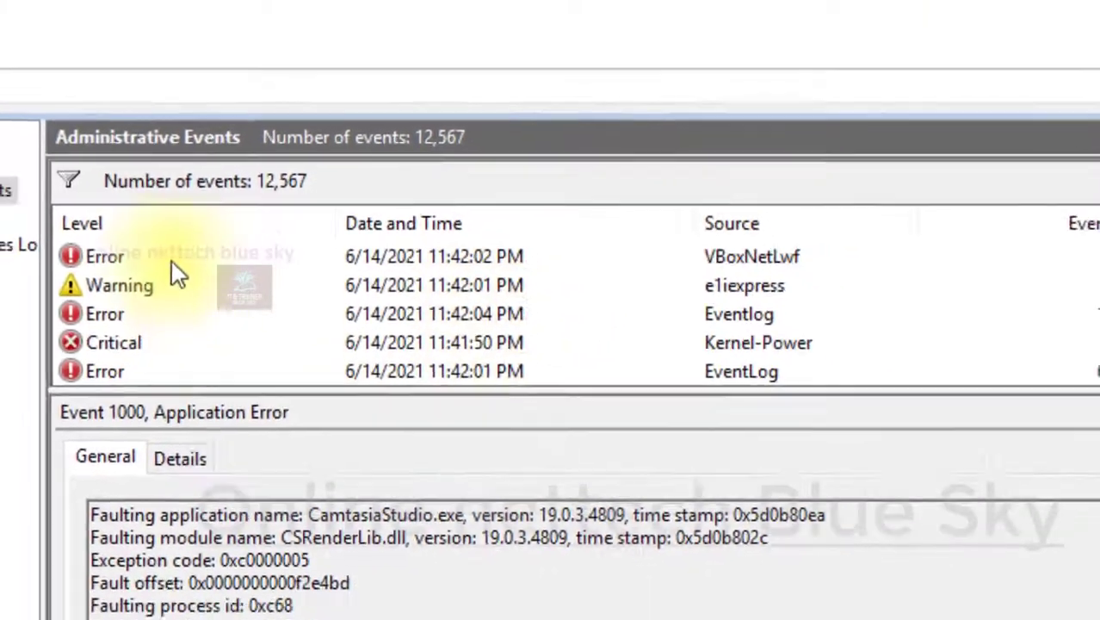
double_click(157, 305)
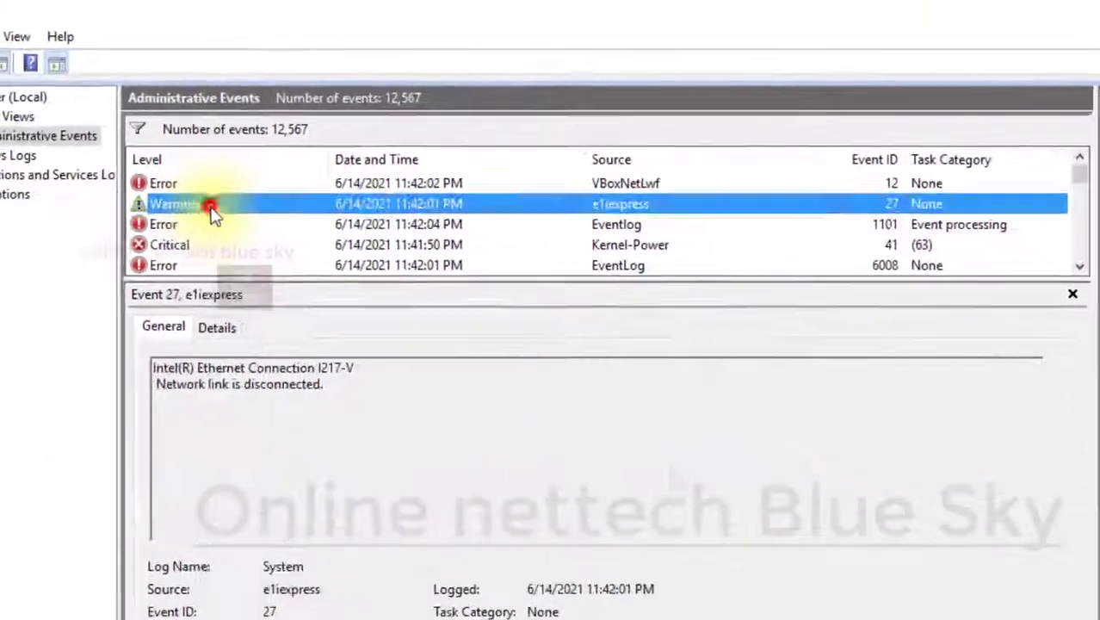
click(562, 149)
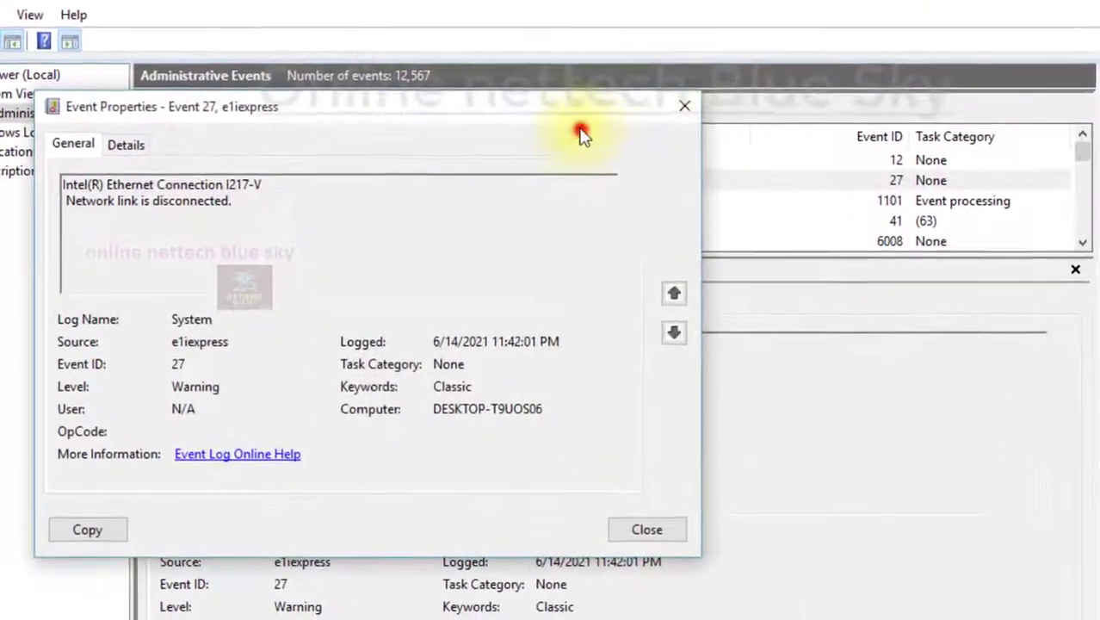
Read the two-line description of the Event 27 warning, covering the network adapter and its link status
triple_click(112, 190)
click(271, 189)
double_click(269, 186)
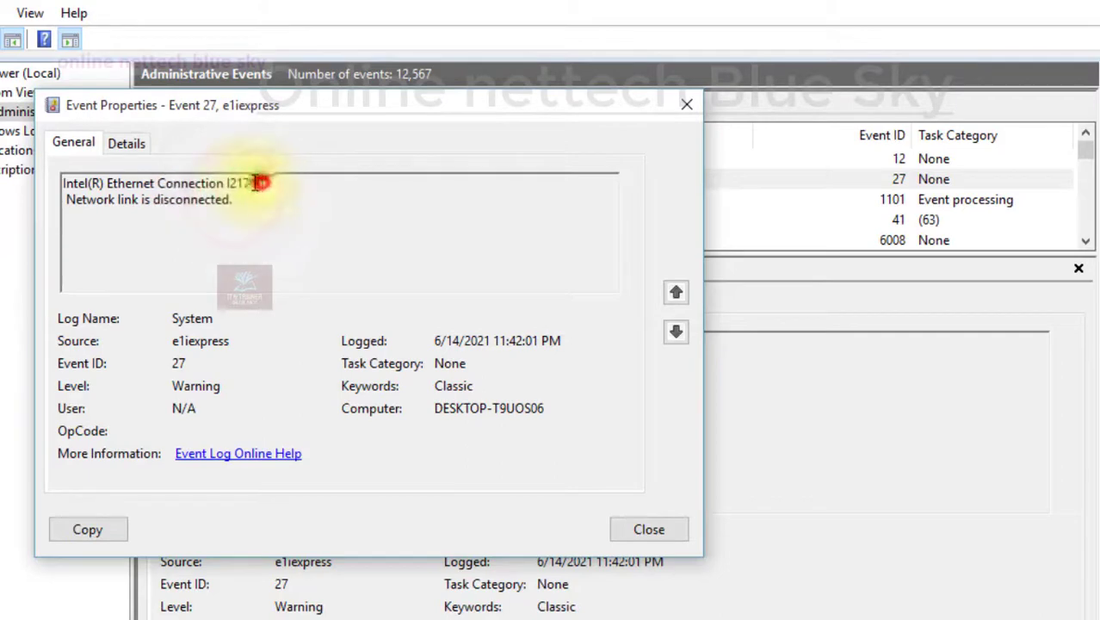
double_click(259, 183)
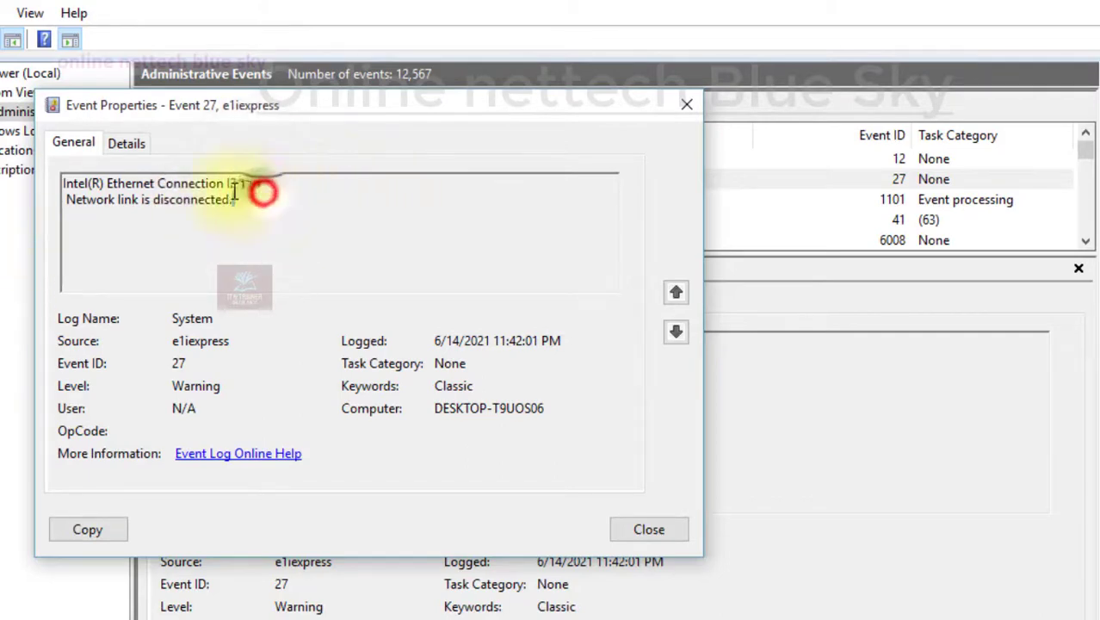
drag(235, 191, 130, 215)
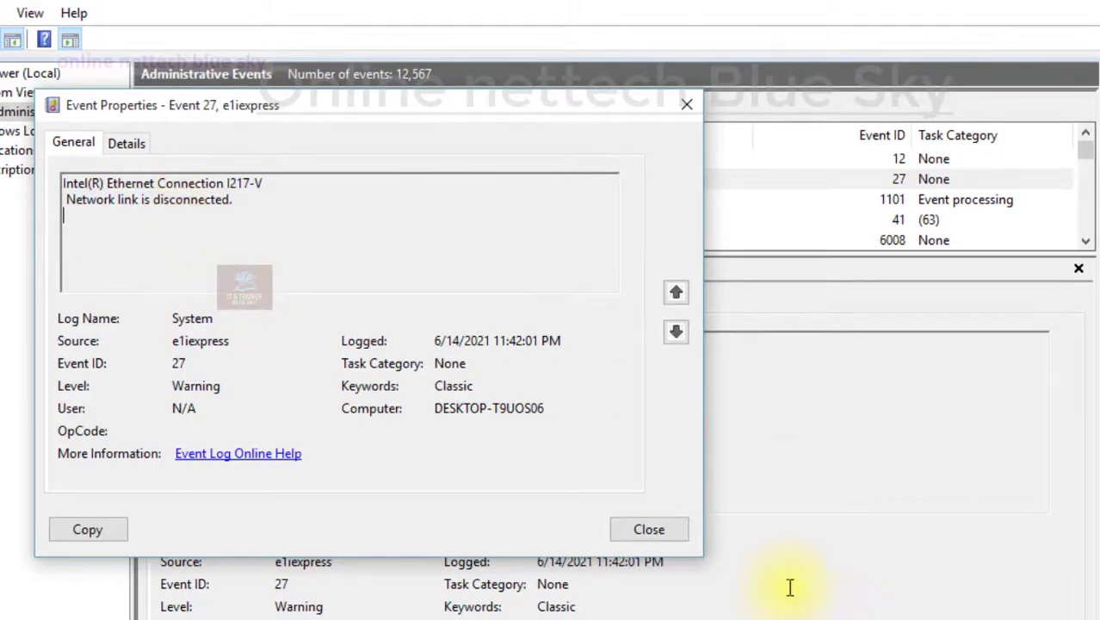
drag(212, 195, 57, 202)
Examine the log name, source, event ID, level and user fields of the Event 27 warning
click(345, 318)
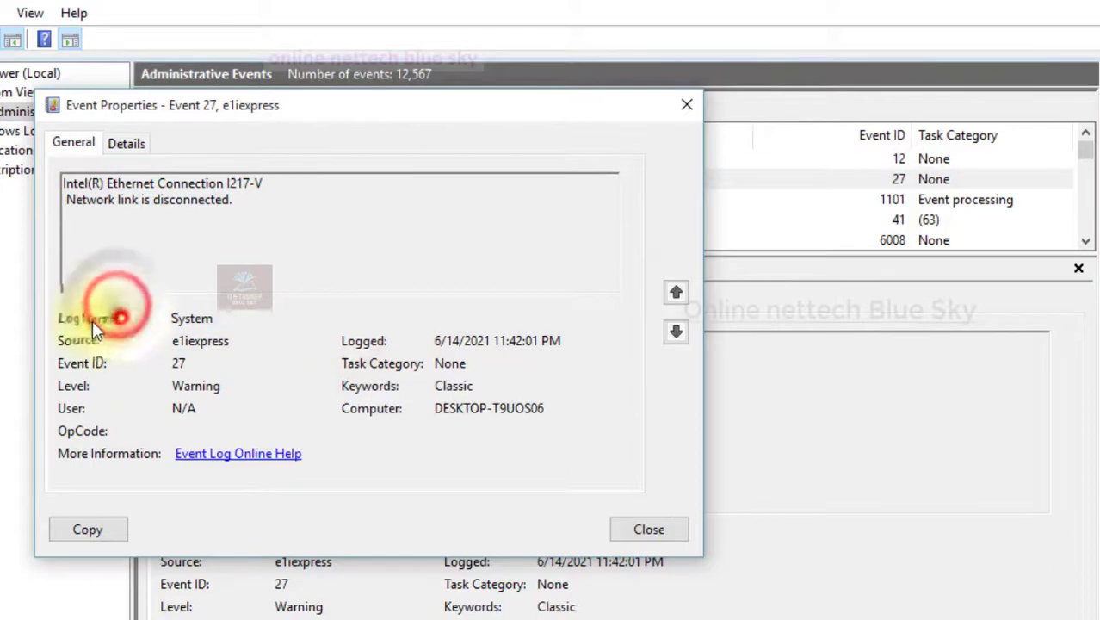
click(425, 349)
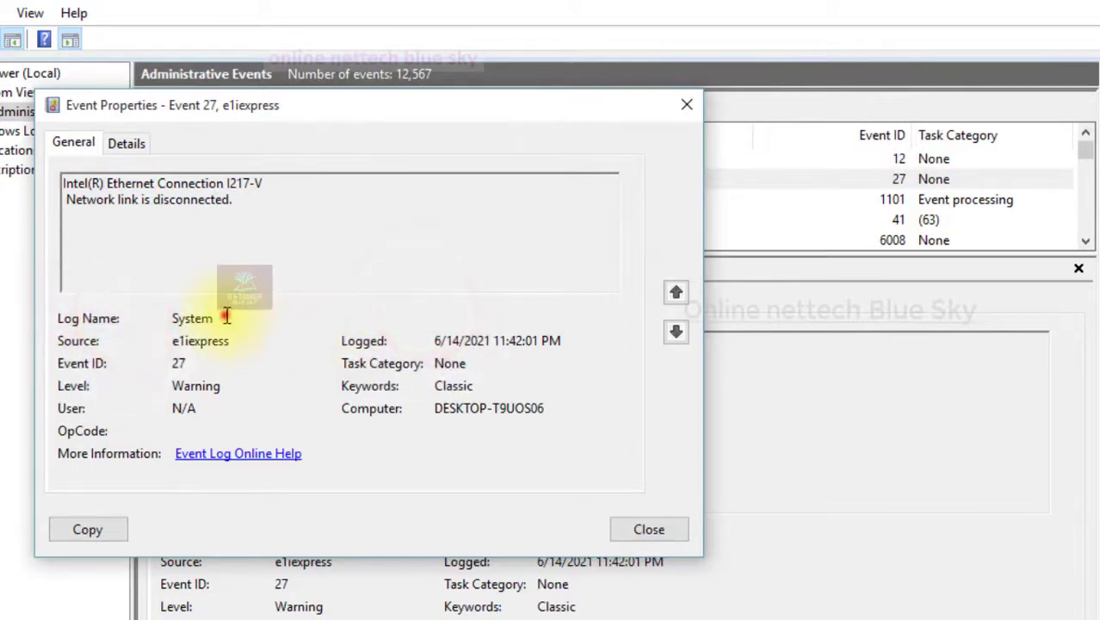
double_click(185, 342)
click(290, 327)
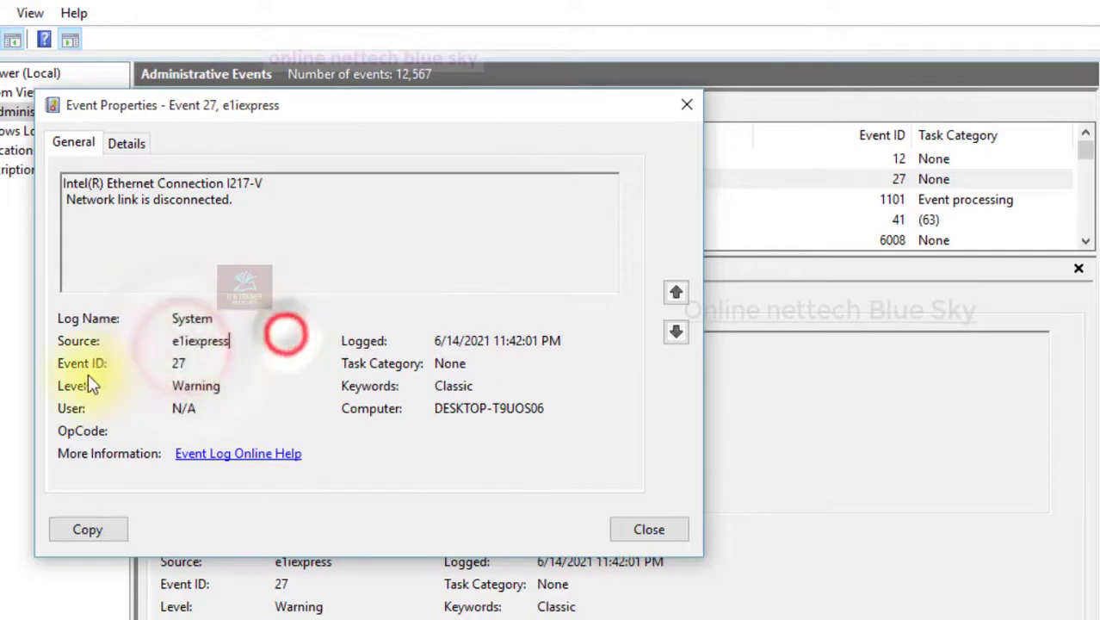
double_click(186, 365)
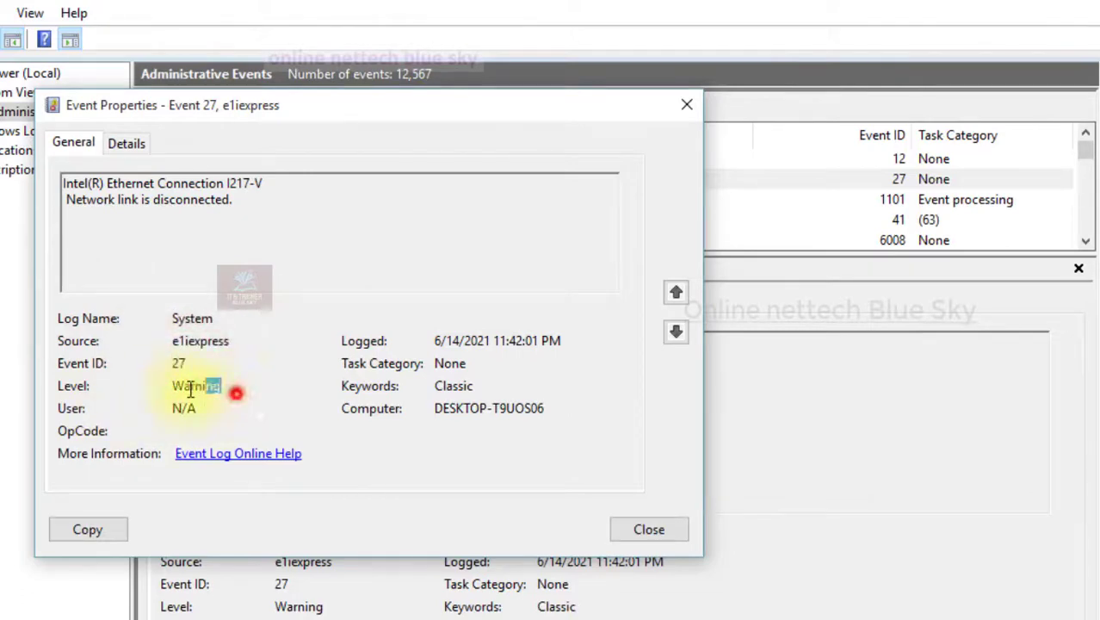
drag(189, 389, 158, 385)
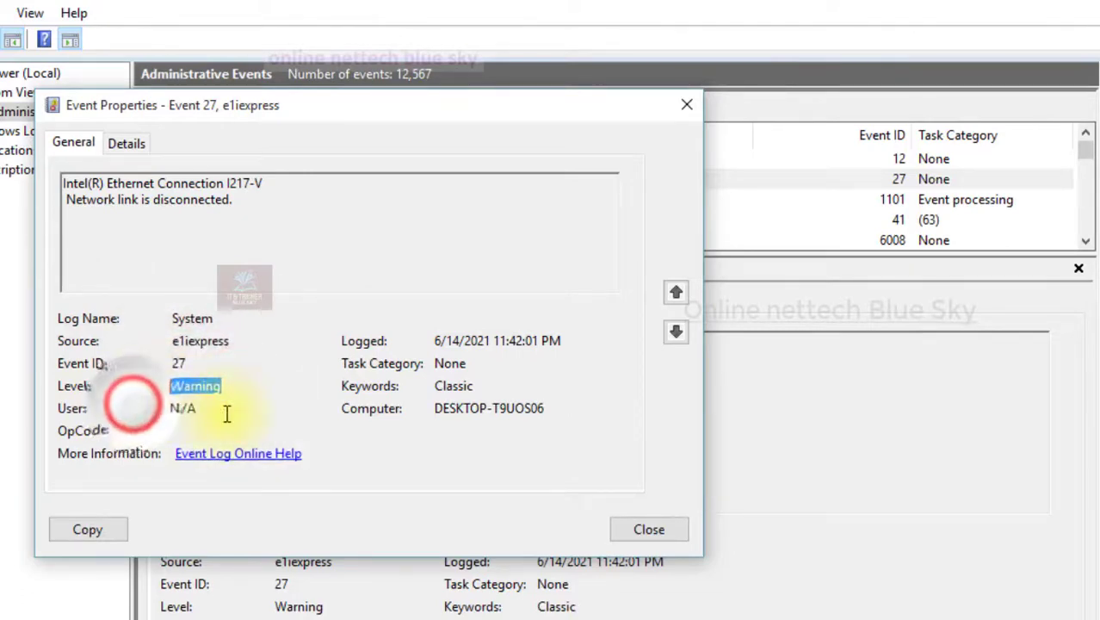
drag(220, 411, 171, 411)
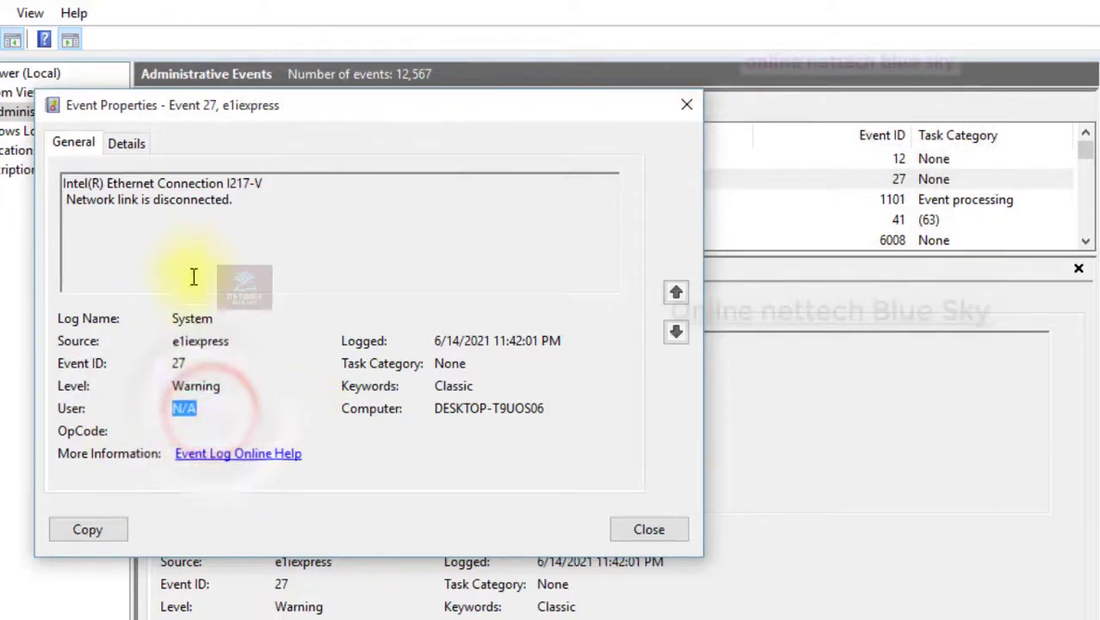
drag(207, 318, 170, 317)
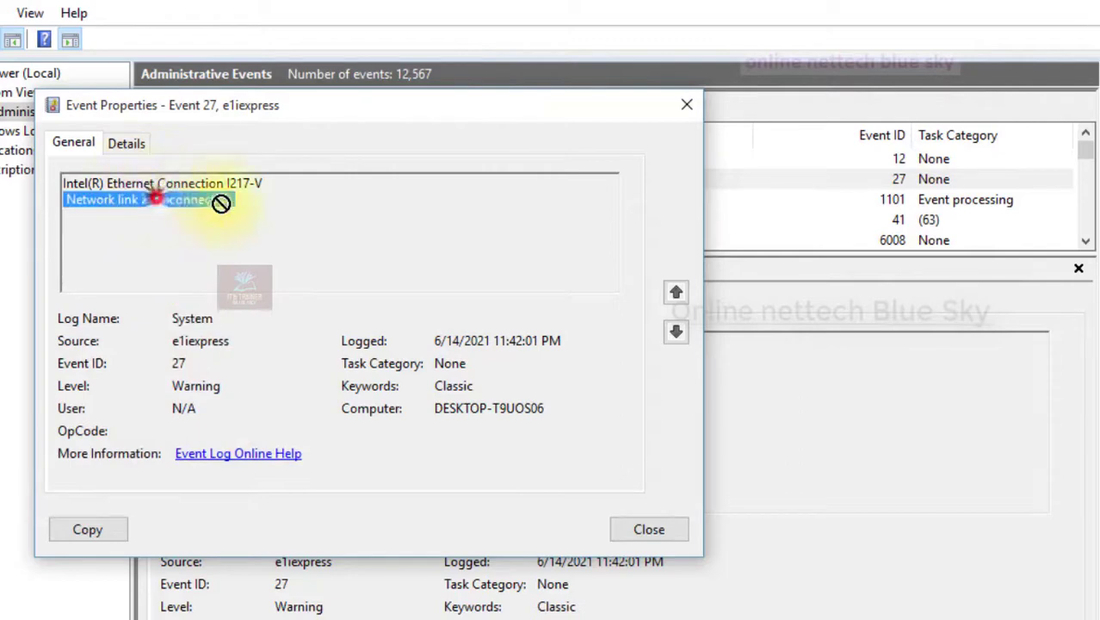
Reread the network link message of the Event 27 warning and highlight its full description
click(270, 204)
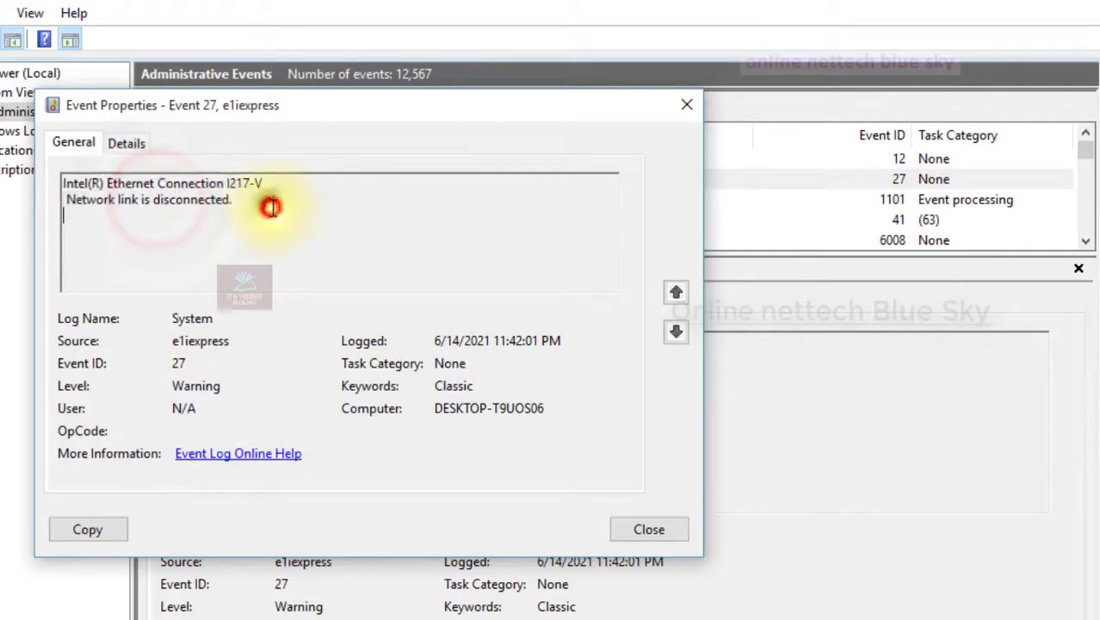
double_click(228, 198)
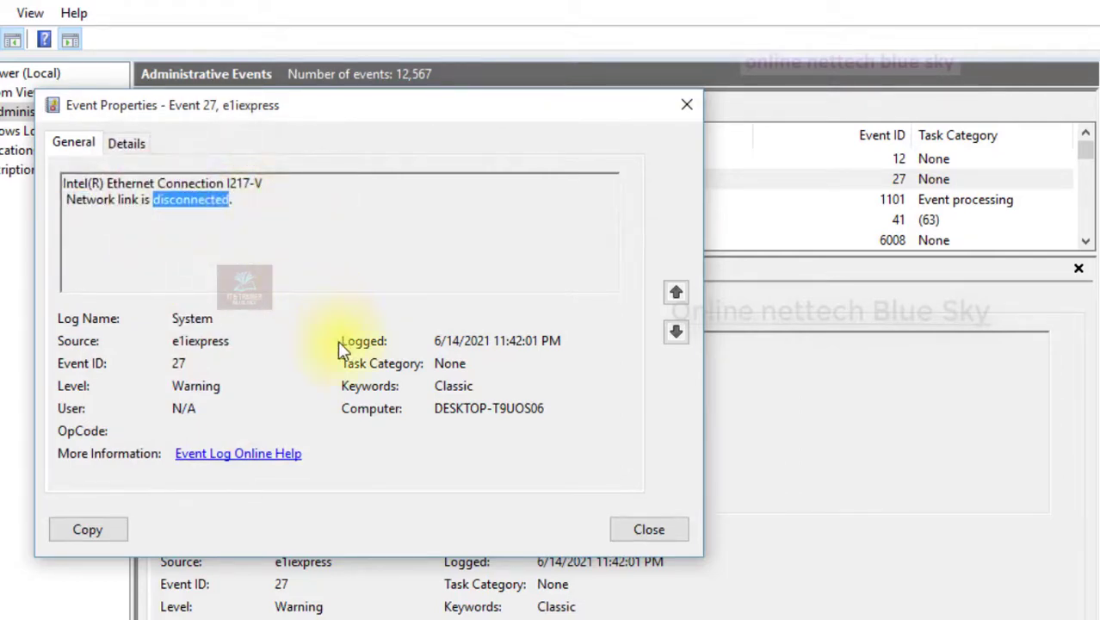
click(420, 364)
drag(245, 214, 54, 166)
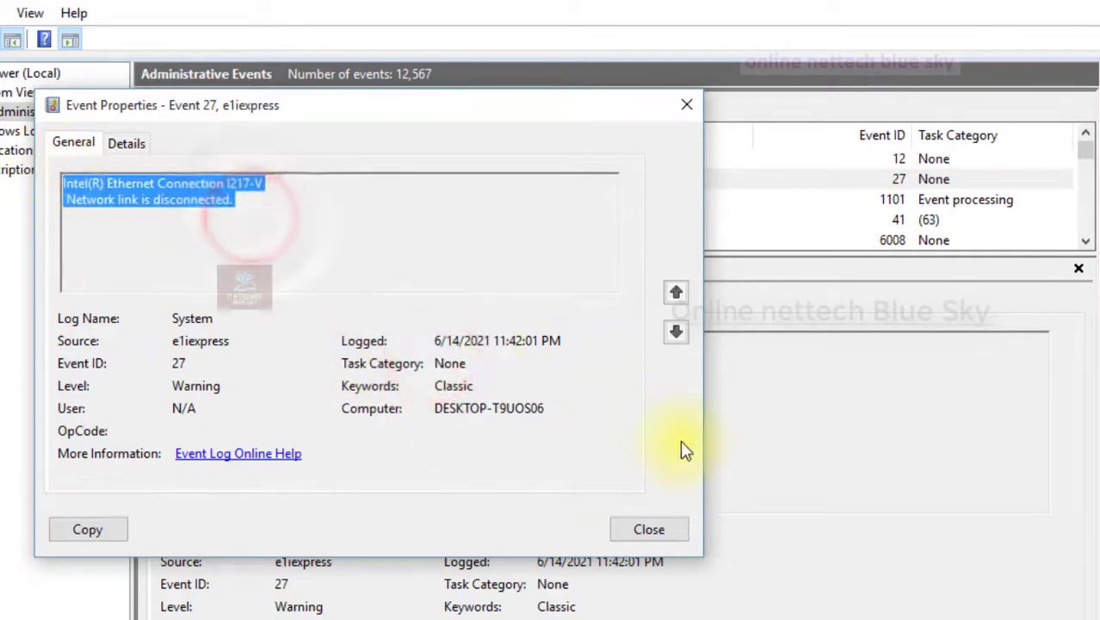
Examine the logged time, task category, keywords and computer fields of Event 27, and close its properties
click(464, 335)
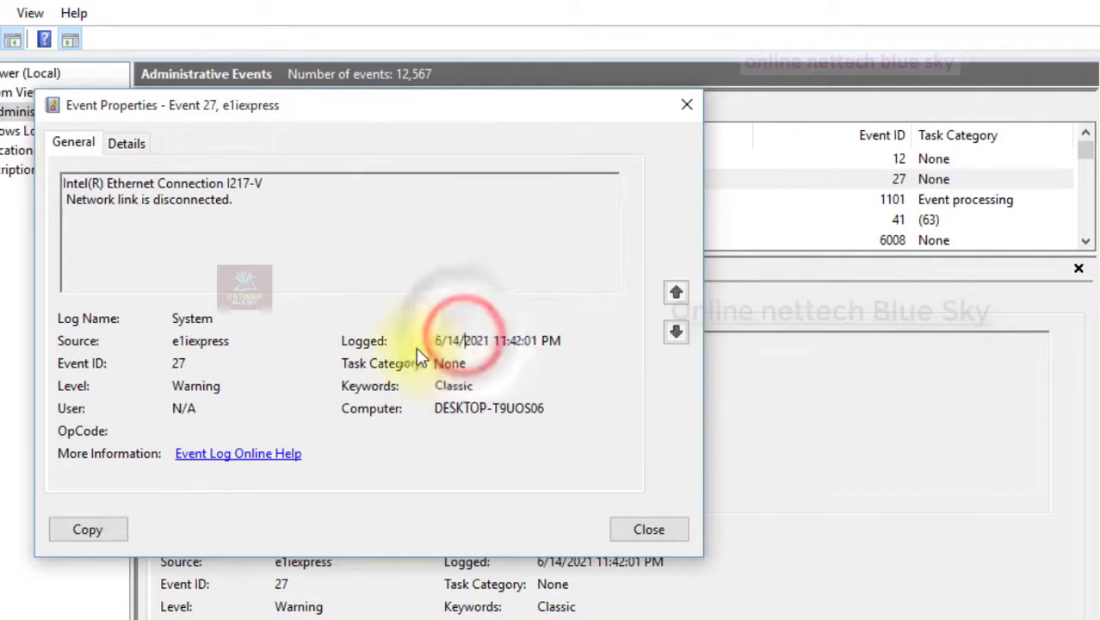
drag(456, 343, 571, 340)
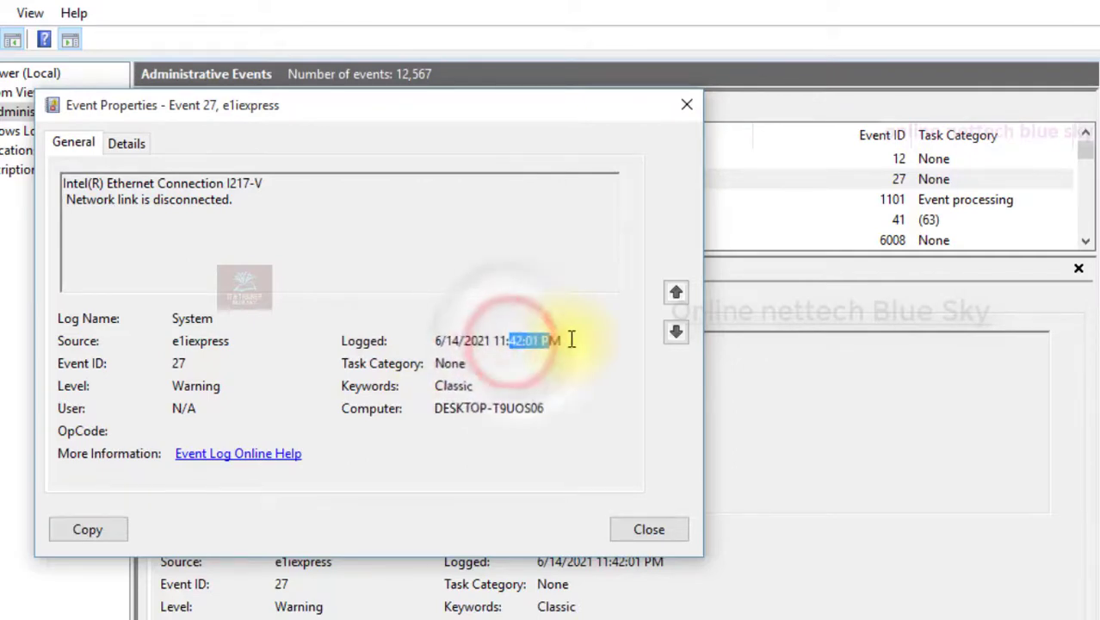
double_click(569, 340)
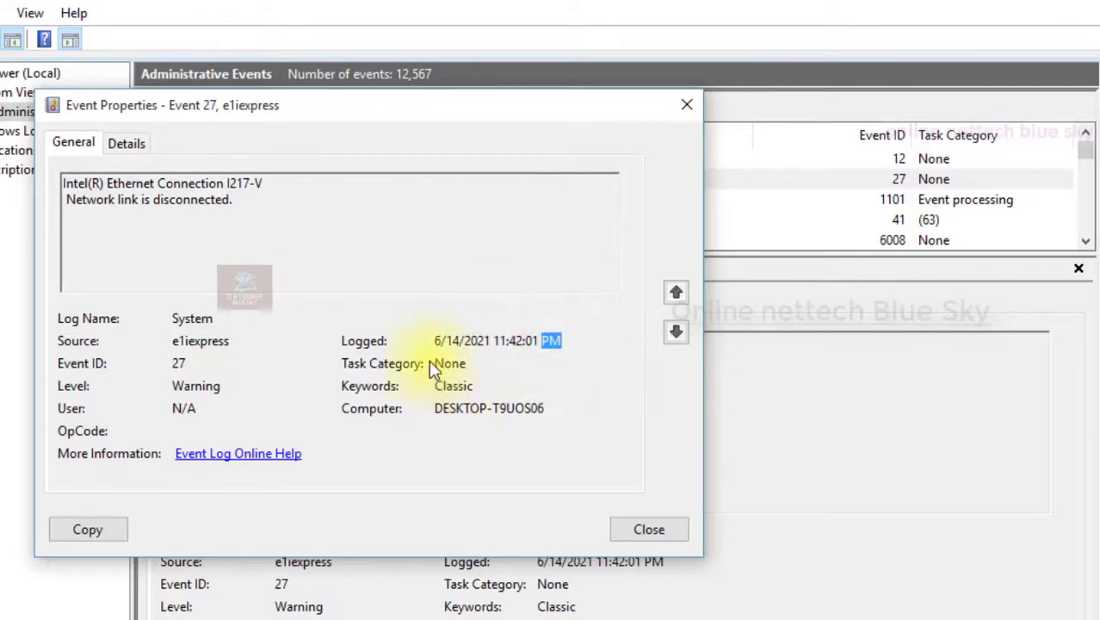
drag(448, 366, 415, 389)
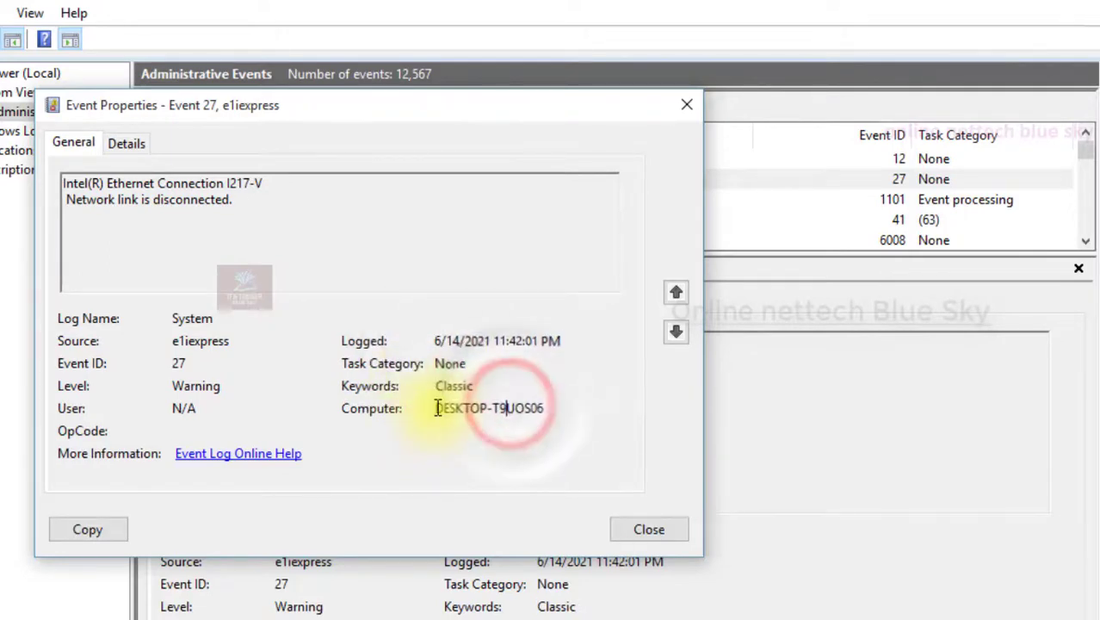
drag(435, 407, 553, 405)
click(548, 395)
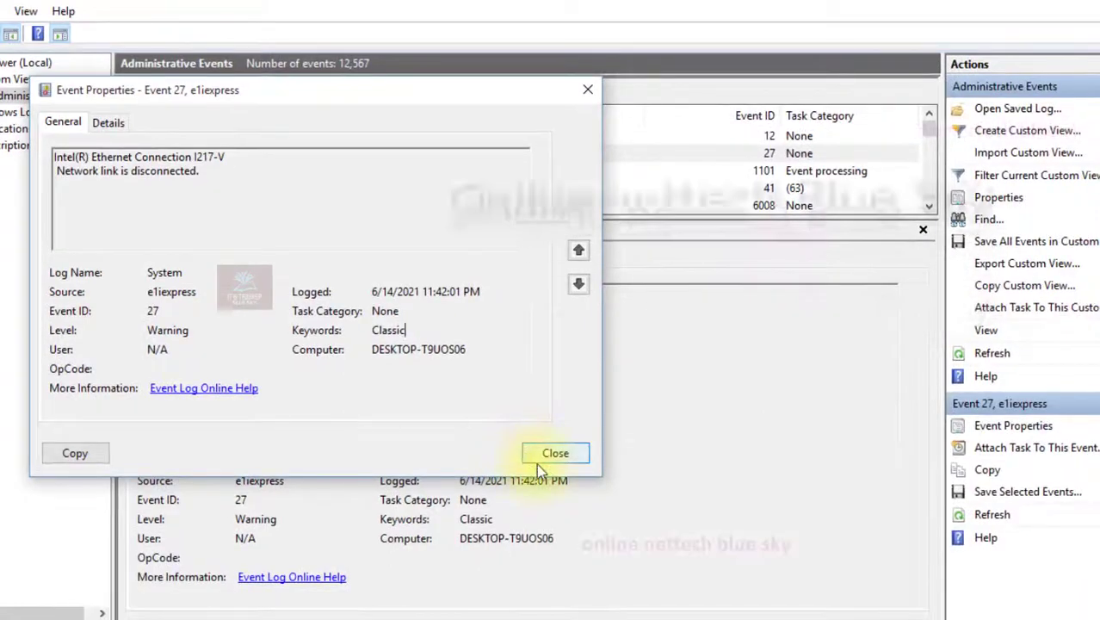
click(536, 452)
Open the properties of the DeviceSetupManager Event 202 warning logged 6/13/2021 11:28:55 PM and read its description
scroll(310, 172, down, 5)
scroll(355, 196, down, 2)
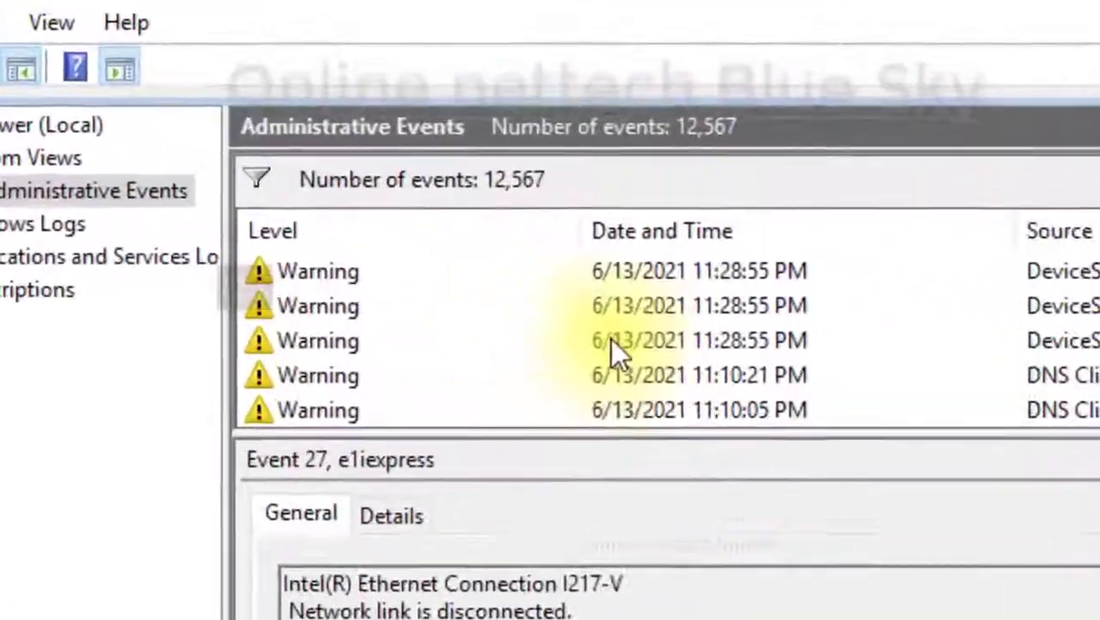
double_click(323, 198)
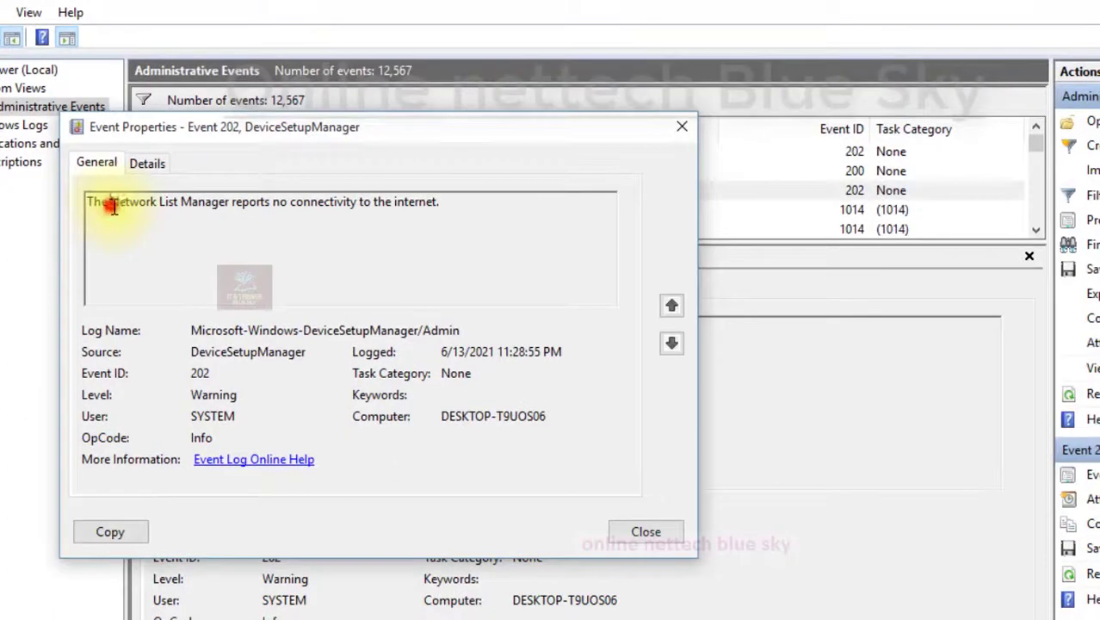
drag(192, 353, 352, 369)
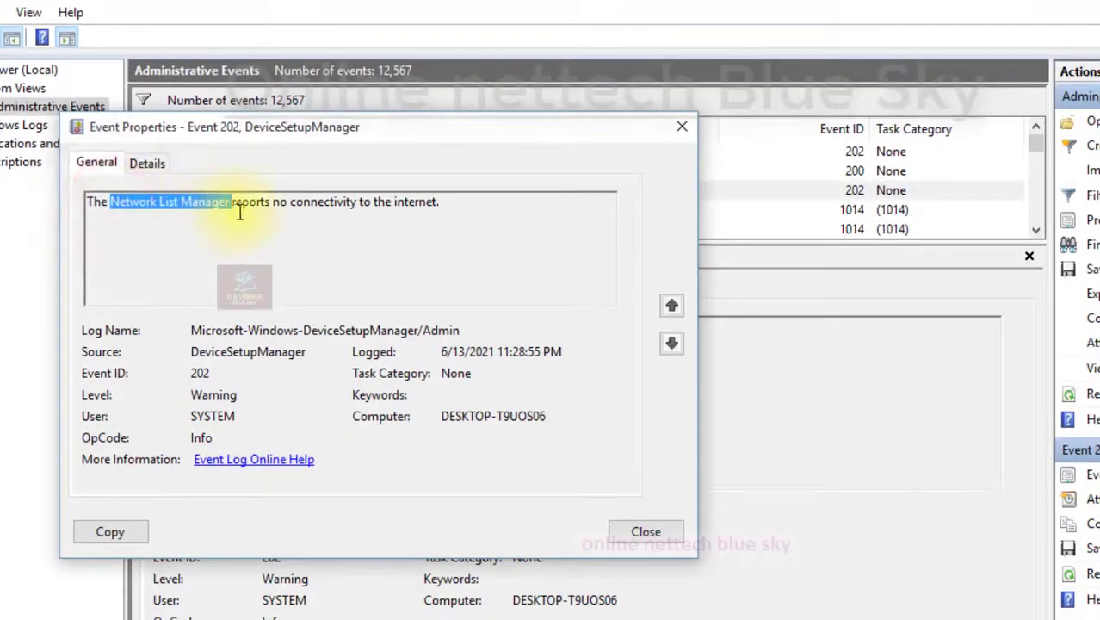
drag(345, 204, 449, 206)
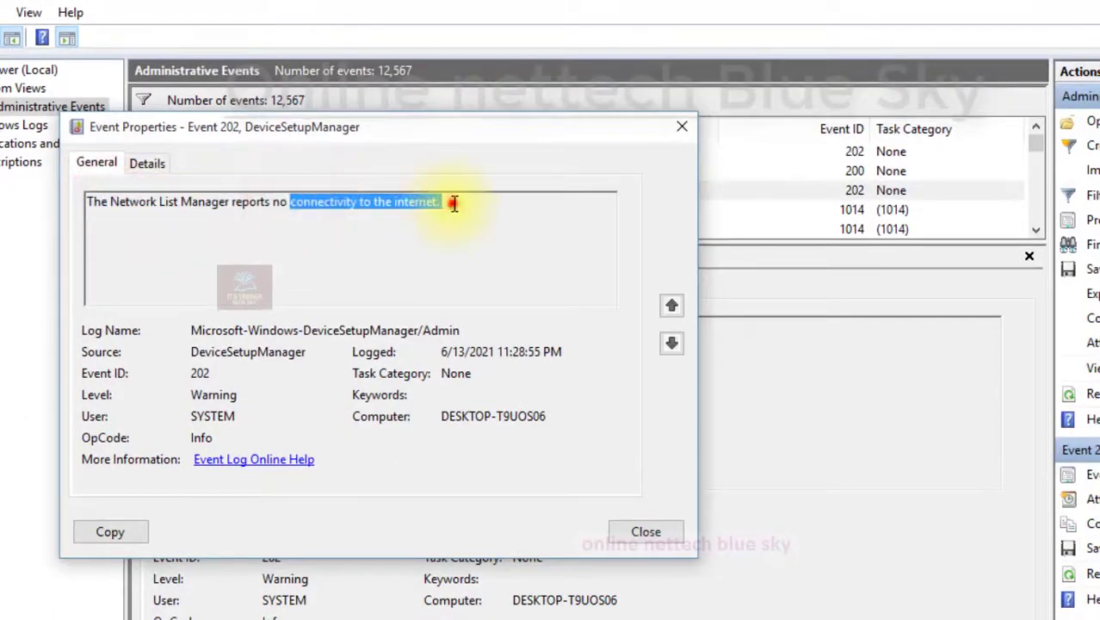
triple_click(450, 203)
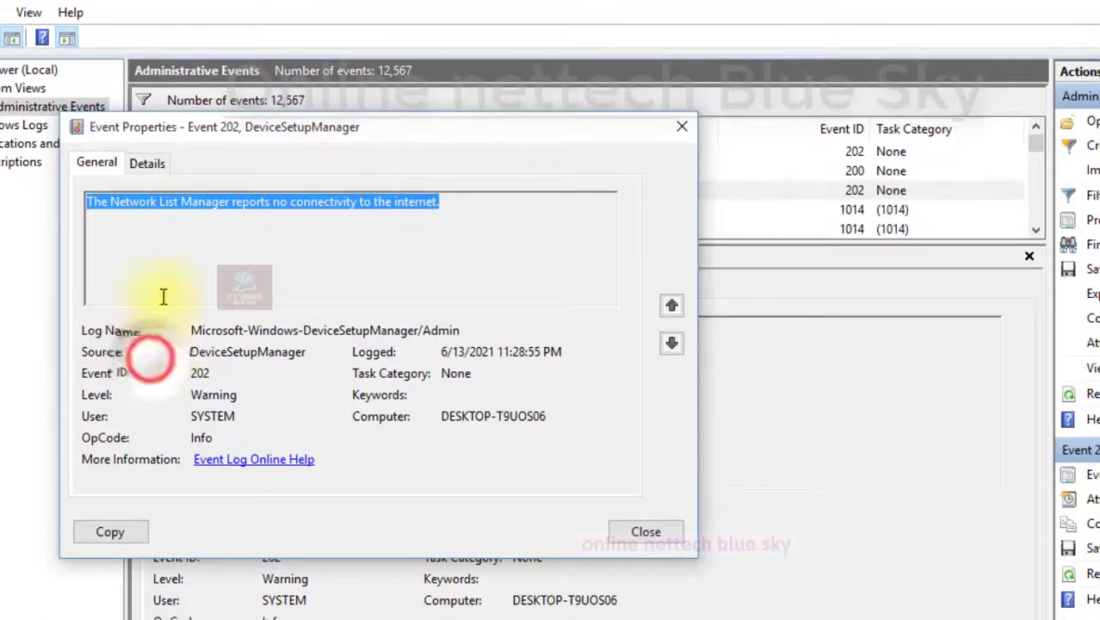
Examine the description and the log name field in the Event 202 DeviceSetupManager properties
click(159, 270)
drag(217, 300, 182, 341)
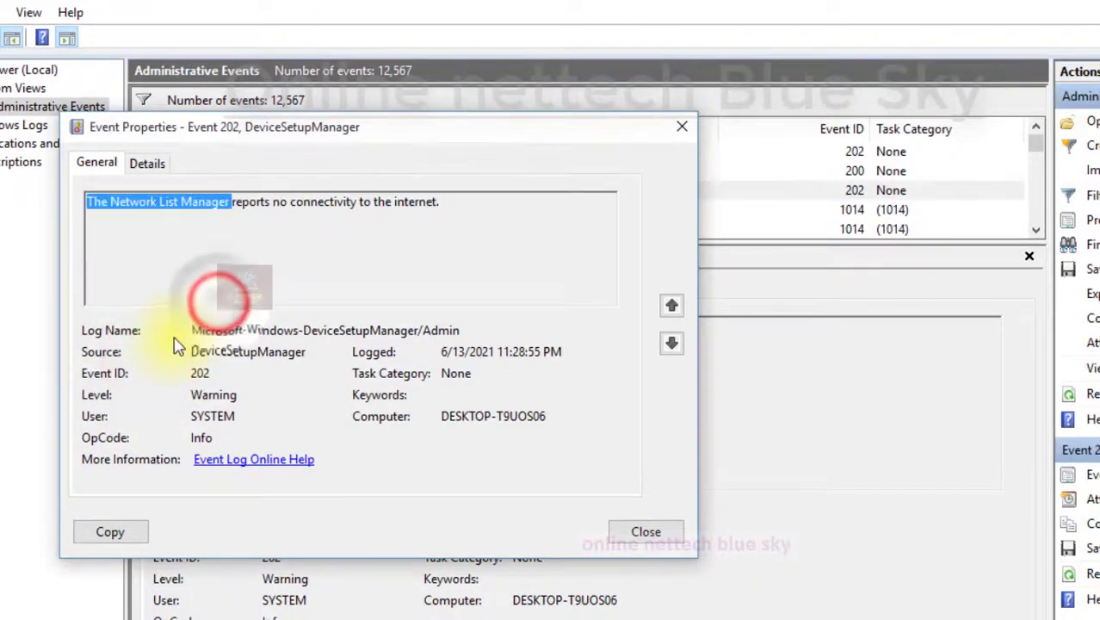
double_click(491, 327)
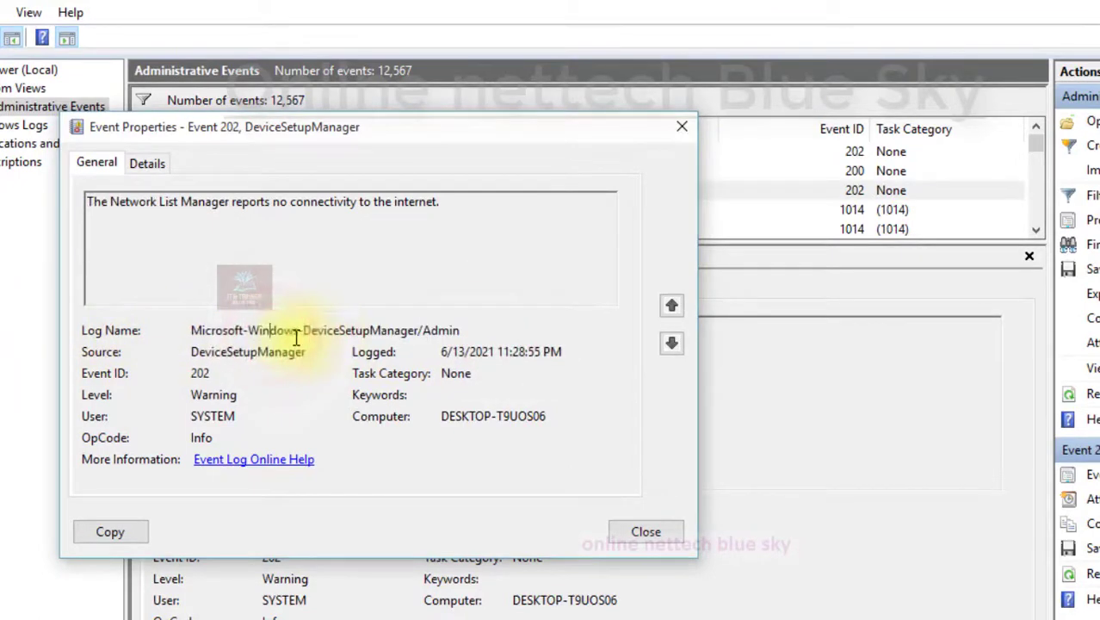
drag(368, 336, 424, 335)
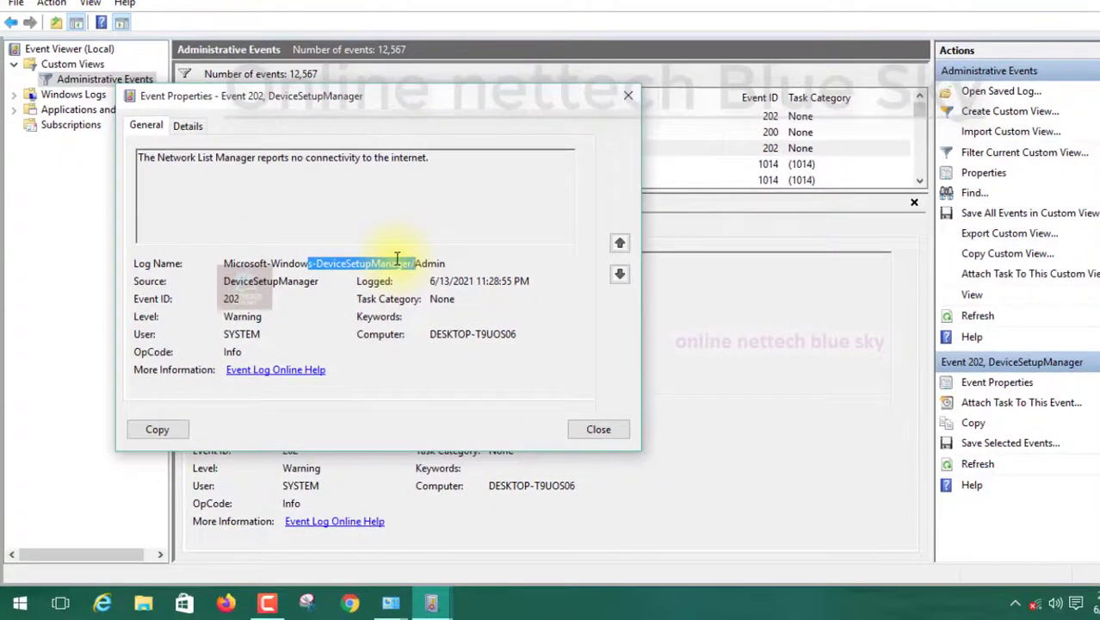
Switch to the Administrative Tools window, open Computer Management and display its Device Manager
click(392, 604)
click(405, 571)
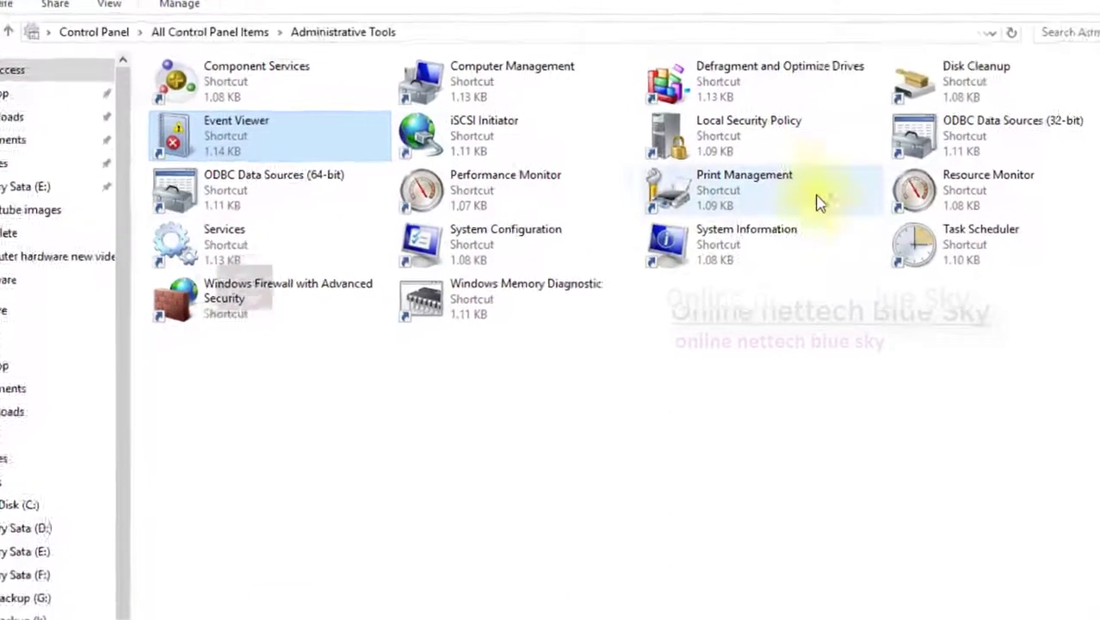
double_click(511, 76)
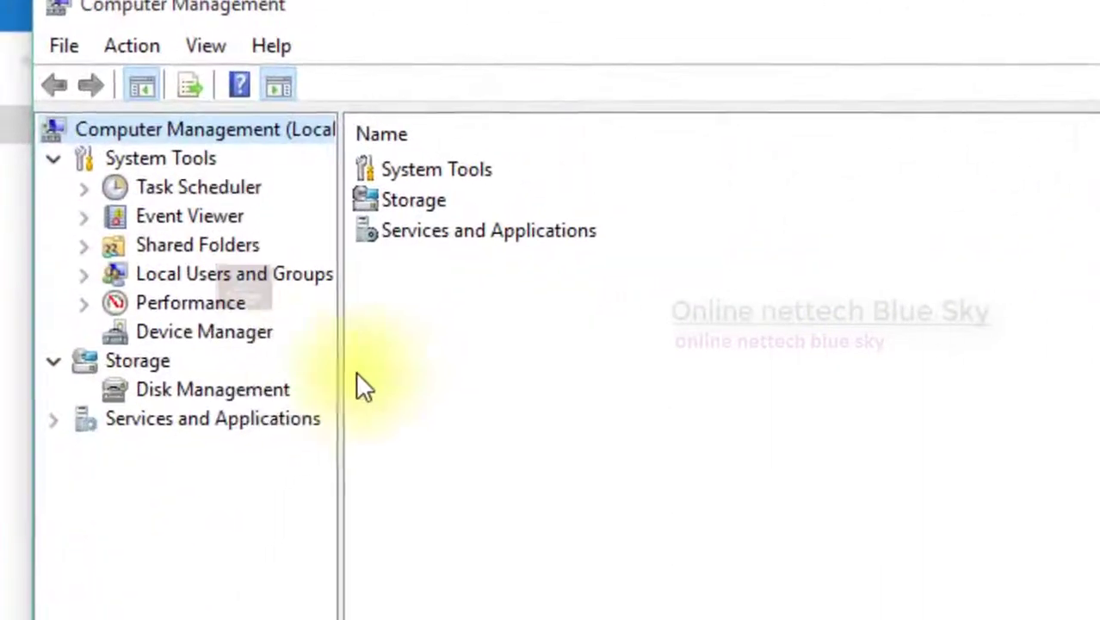
click(230, 332)
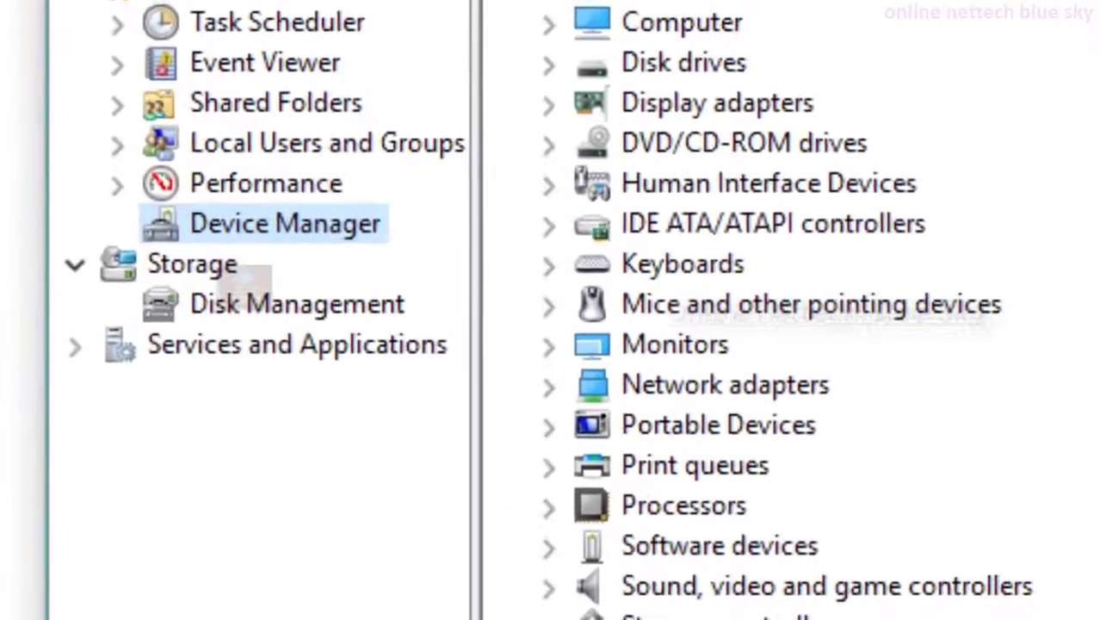
Return to the Event 202 properties, reread the description and log name, and close that dialog and Computer Management
mouse_move(426, 607)
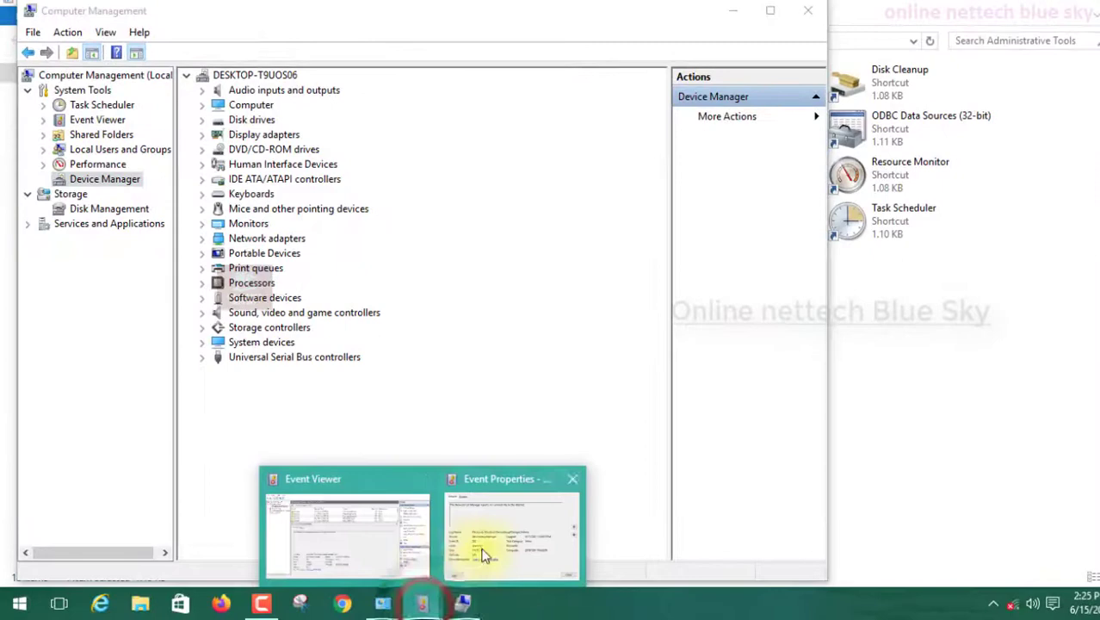
click(484, 555)
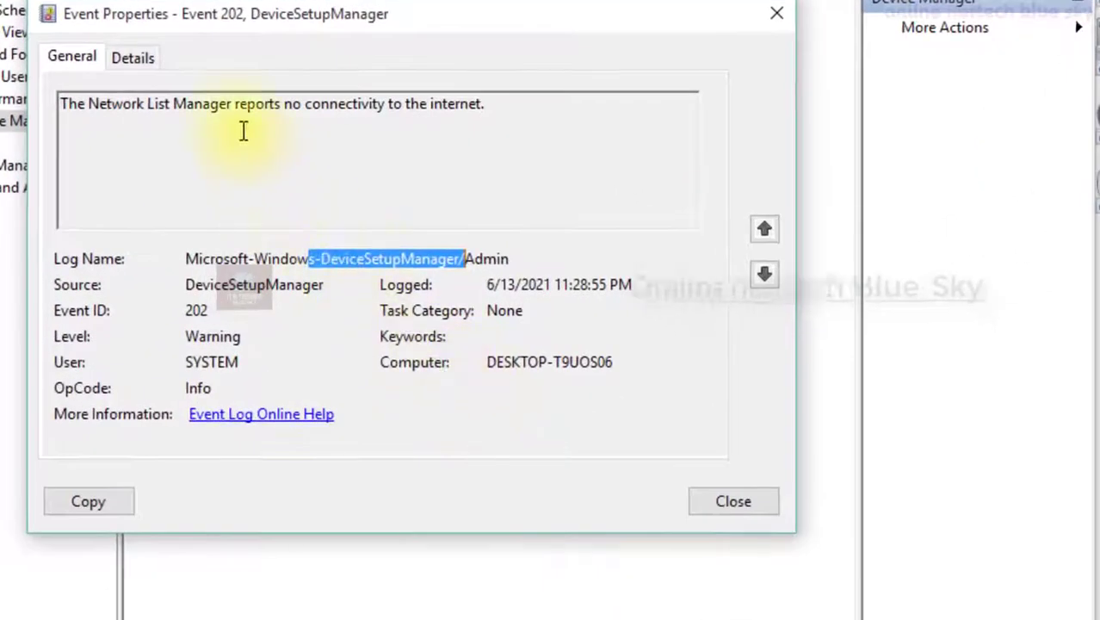
drag(231, 101, 430, 107)
click(461, 114)
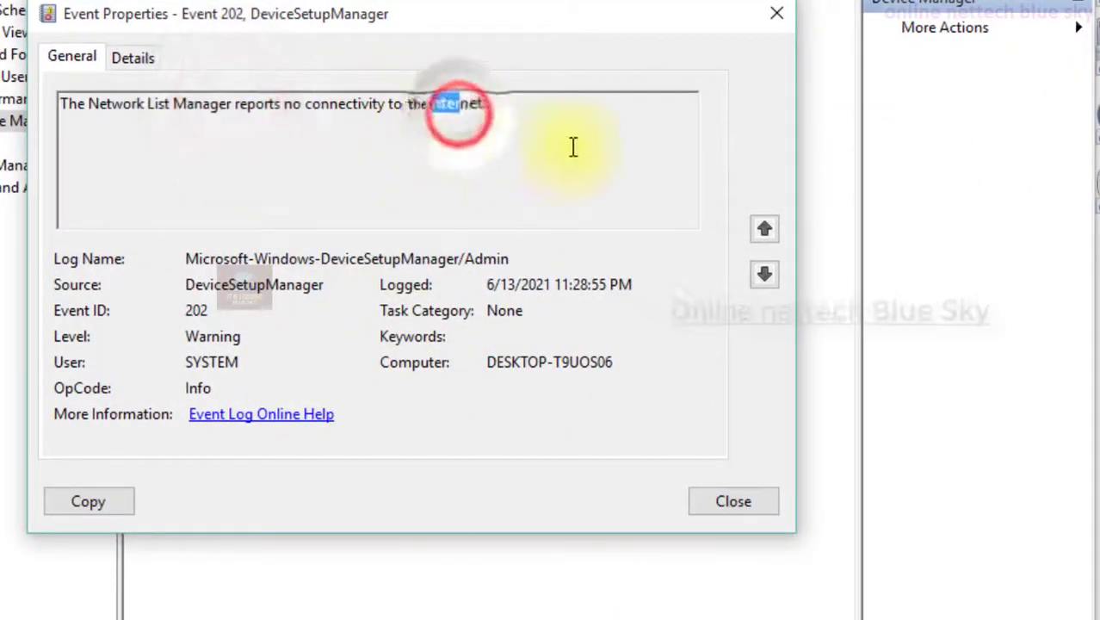
drag(186, 259, 439, 256)
click(438, 256)
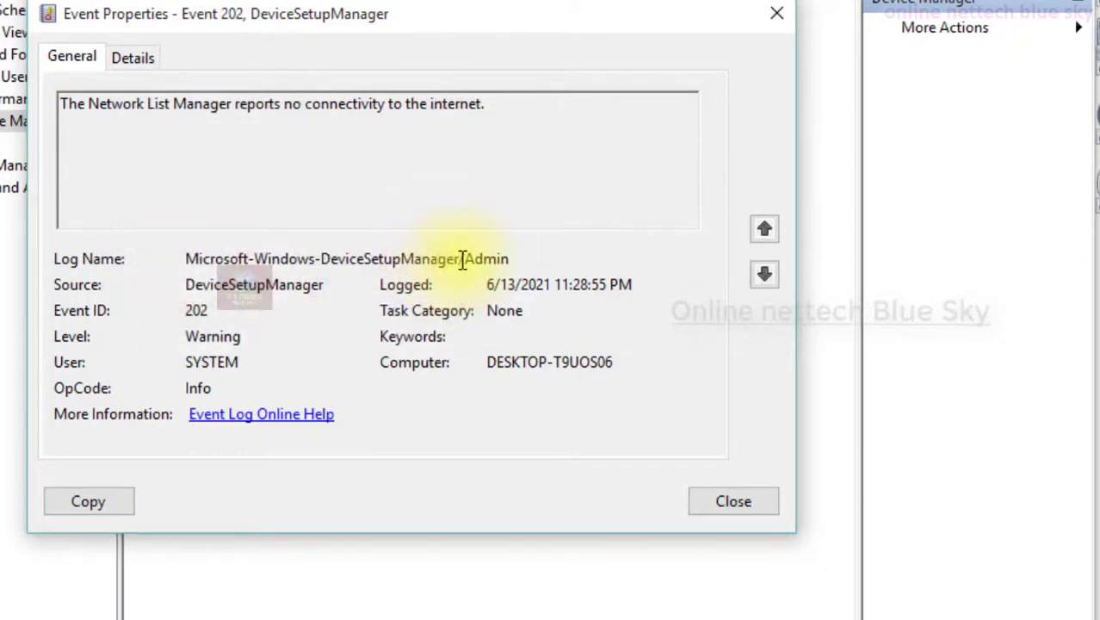
drag(460, 259, 382, 257)
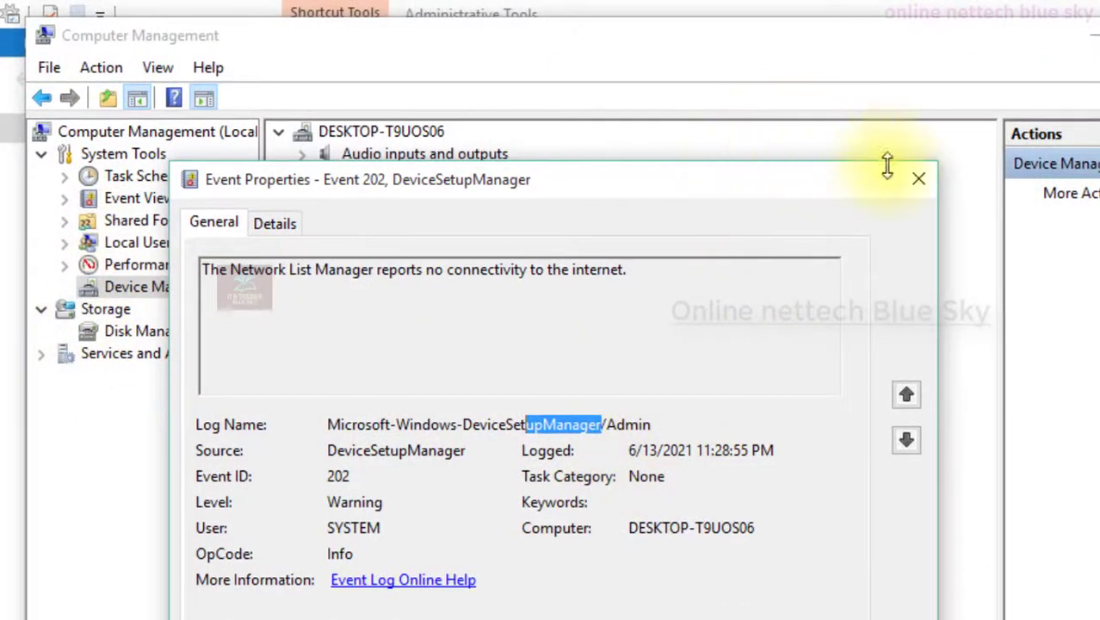
click(918, 178)
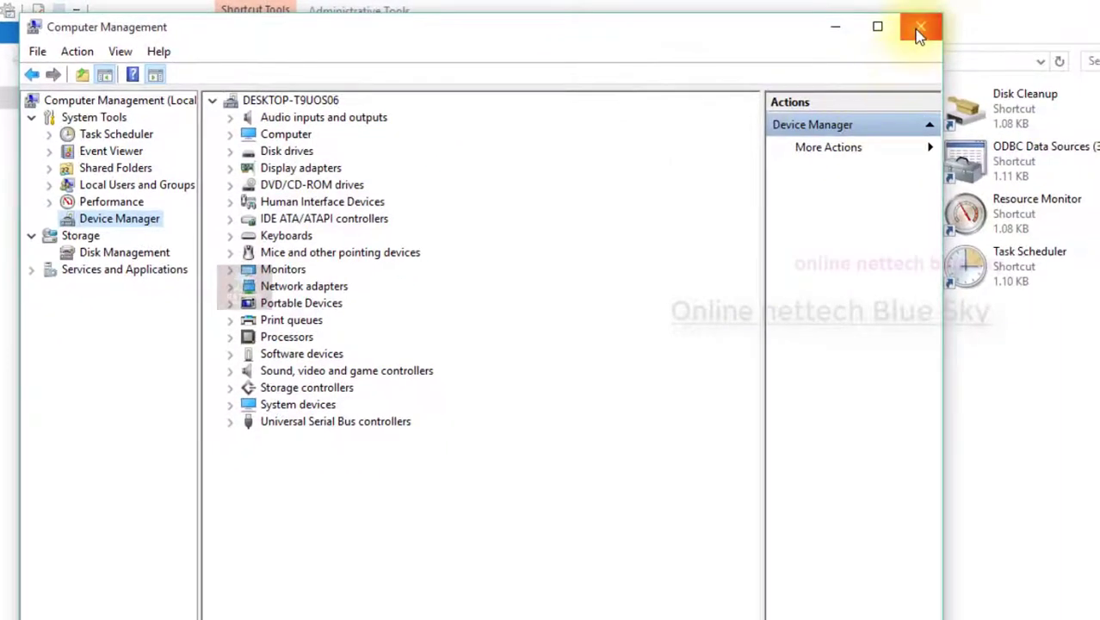
click(920, 31)
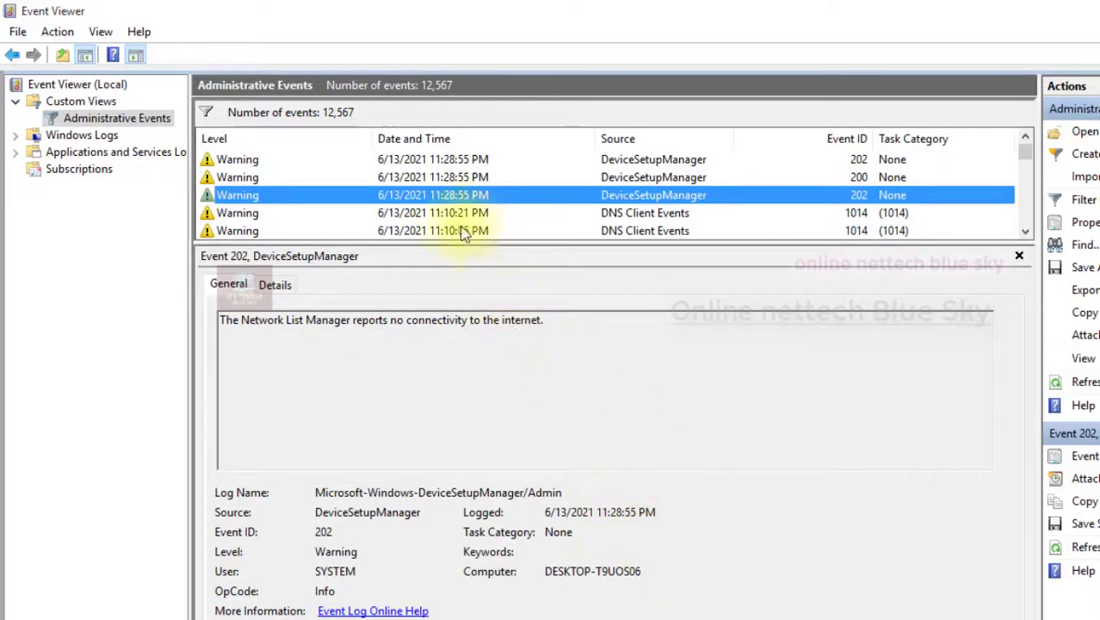
Enlarge the Administrative Events list by shrinking the event preview pane below it
scroll(431, 207, down, 10)
scroll(397, 206, up, 9)
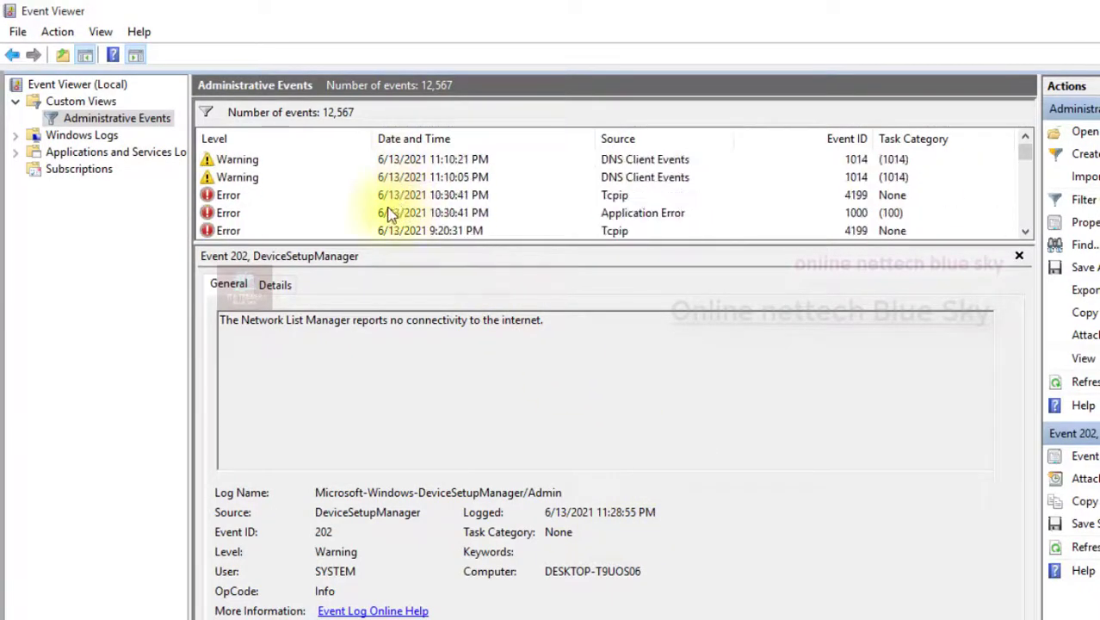
scroll(422, 211, up, 2)
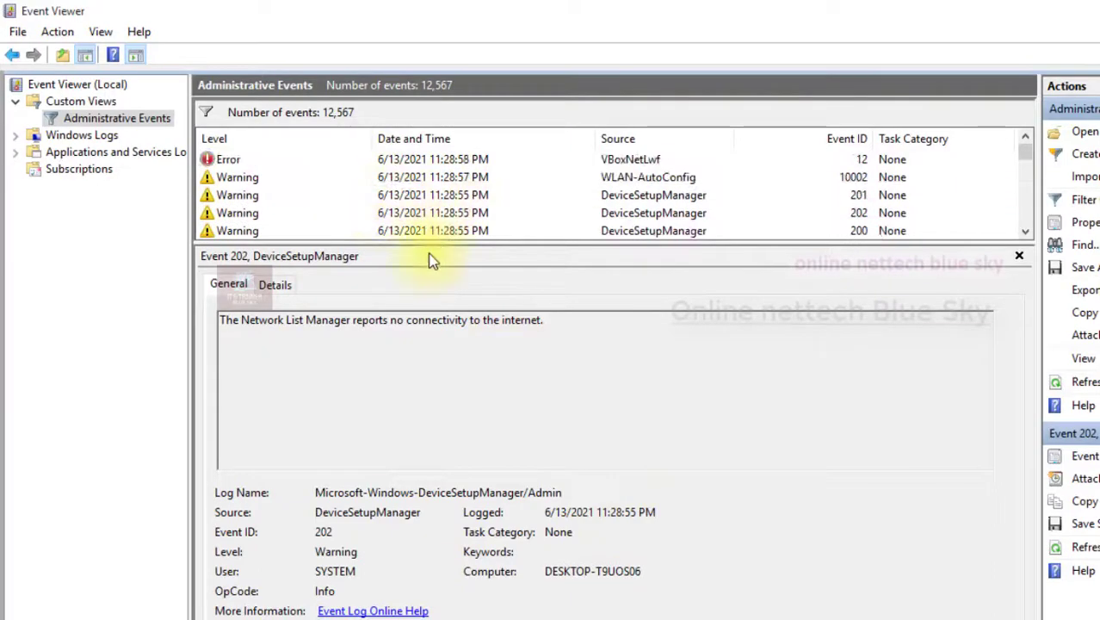
drag(428, 243, 428, 447)
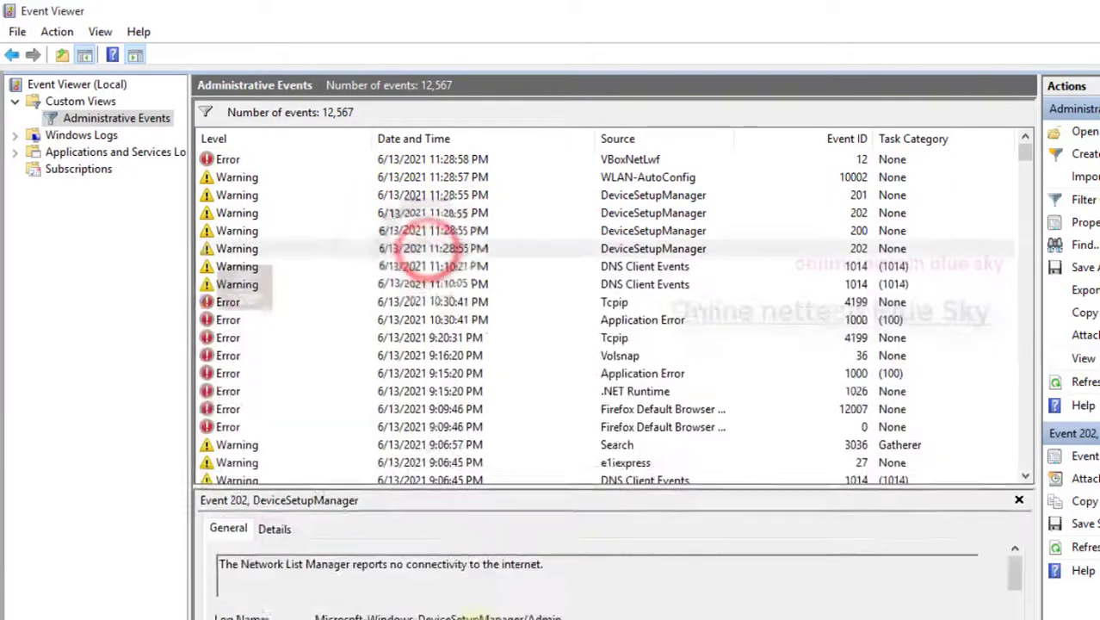
Look through the enlarged list of errors and warnings back to the 6/11/2021 entries and return to the newest ones
scroll(368, 460, down, 20)
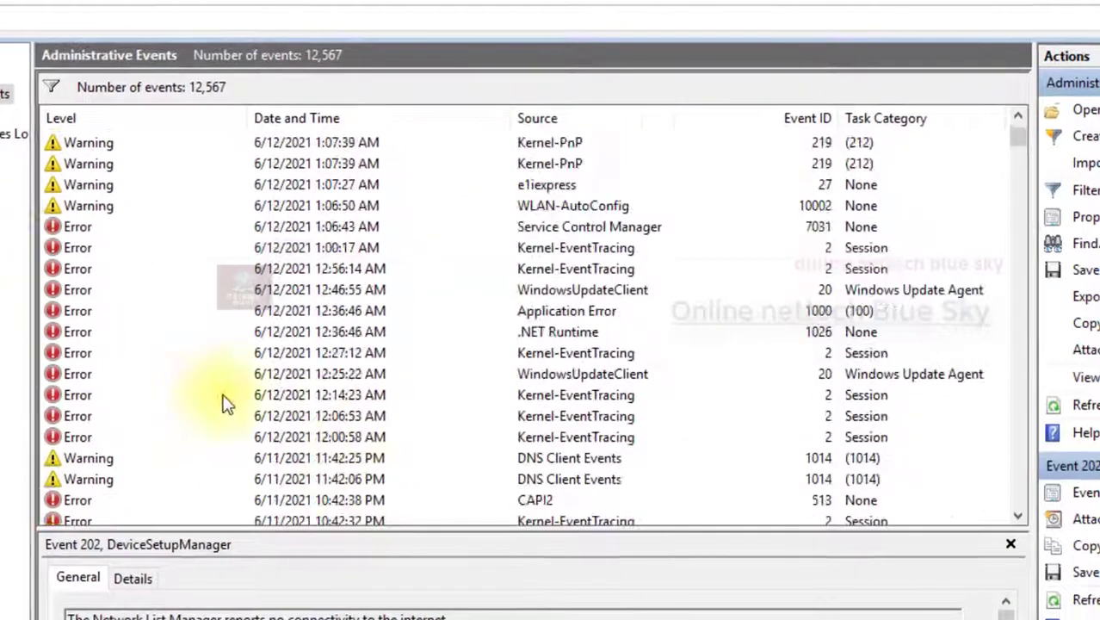
scroll(234, 409, down, 15)
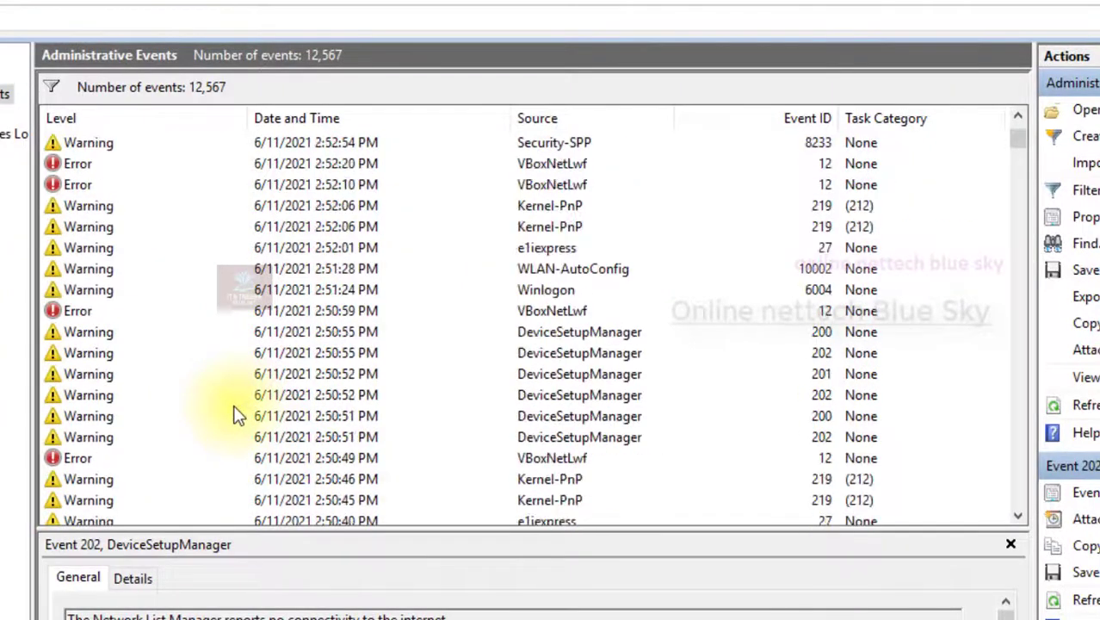
scroll(236, 413, up, 11)
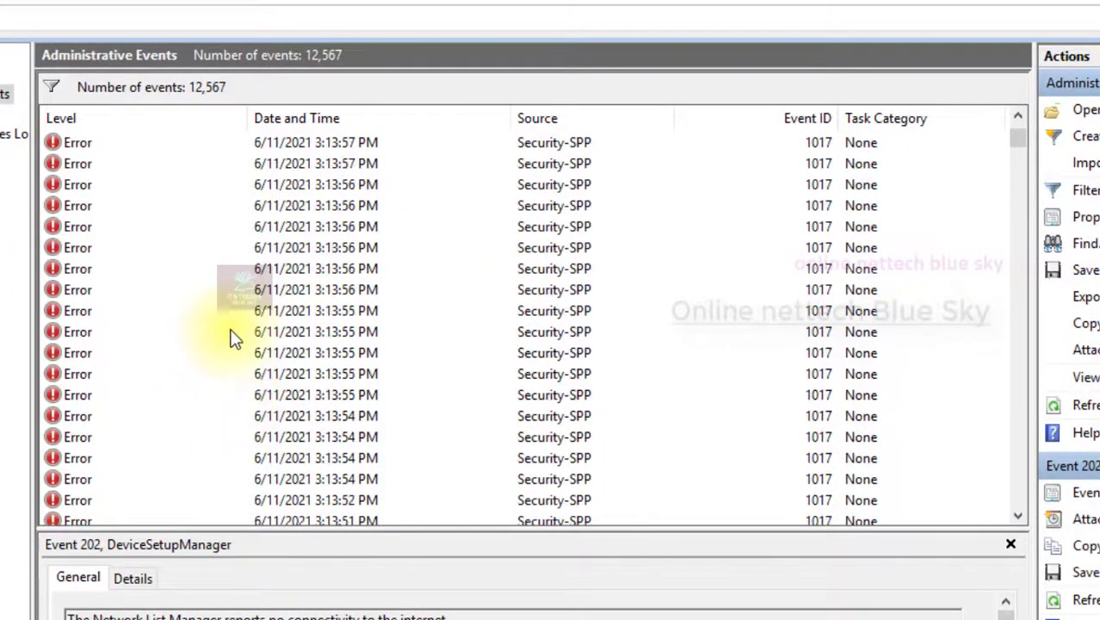
scroll(223, 353, up, 20)
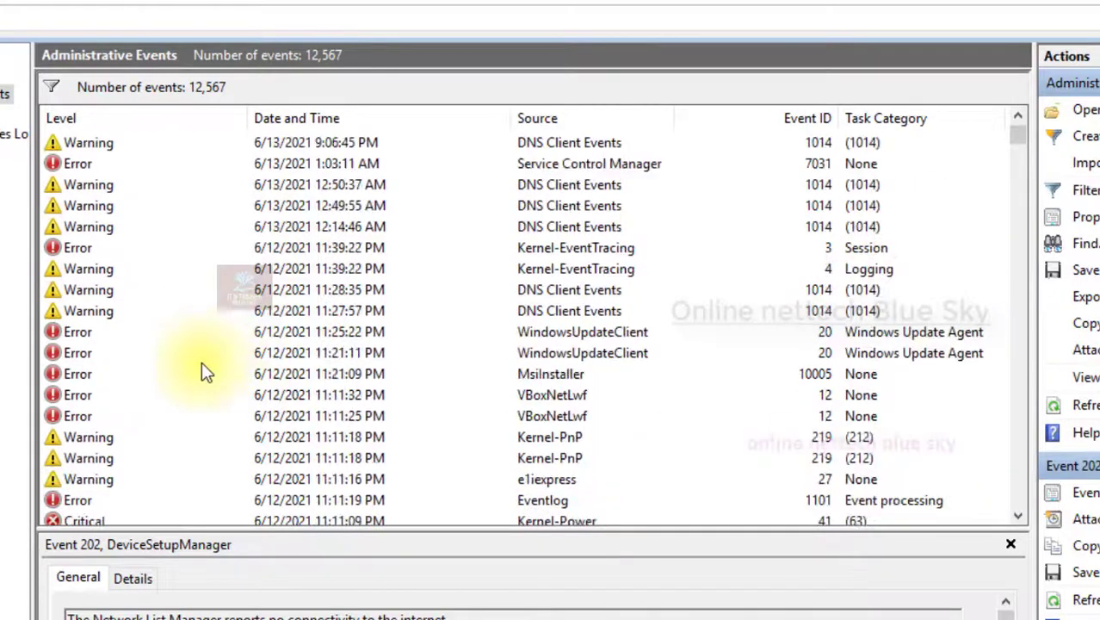
scroll(205, 374, up, 9)
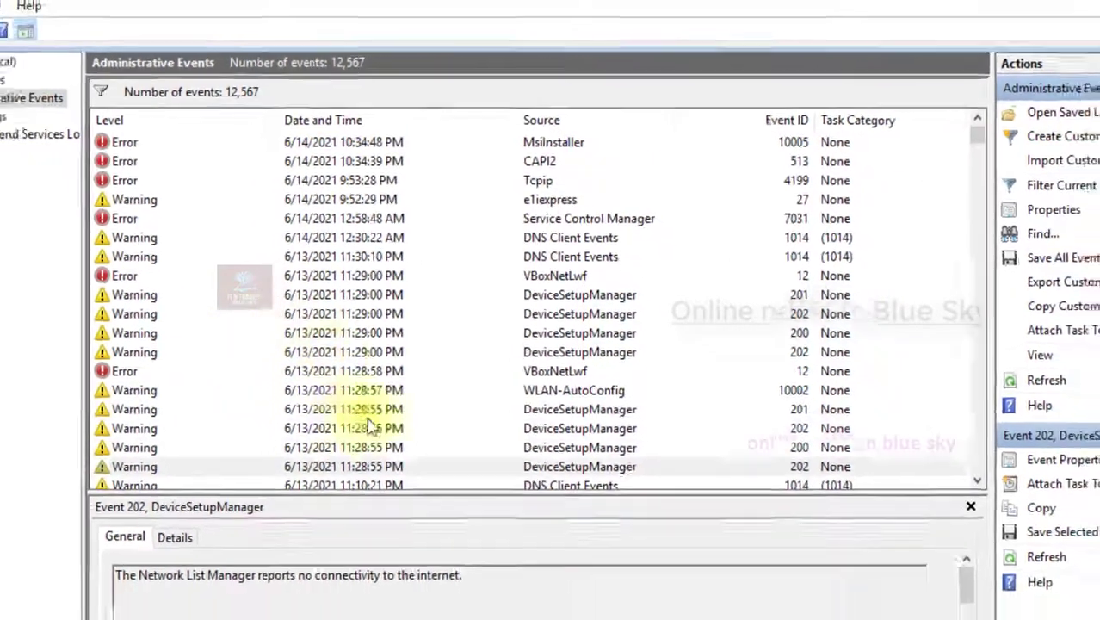
scroll(334, 411, up, 5)
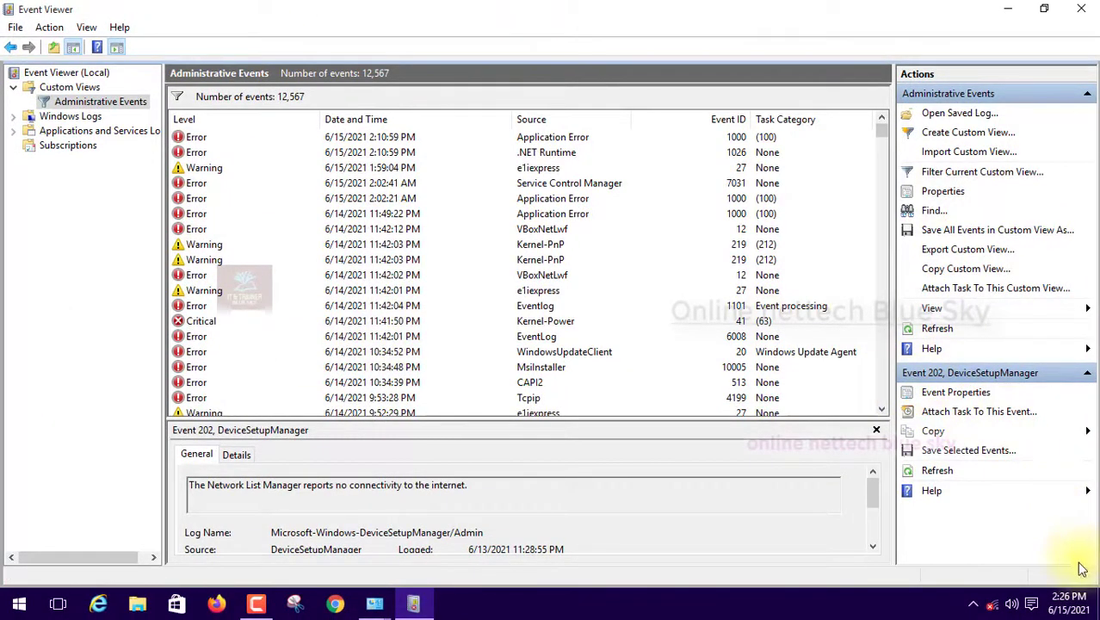
Show the desktop, open Task Manager and maximize its window
click(1097, 603)
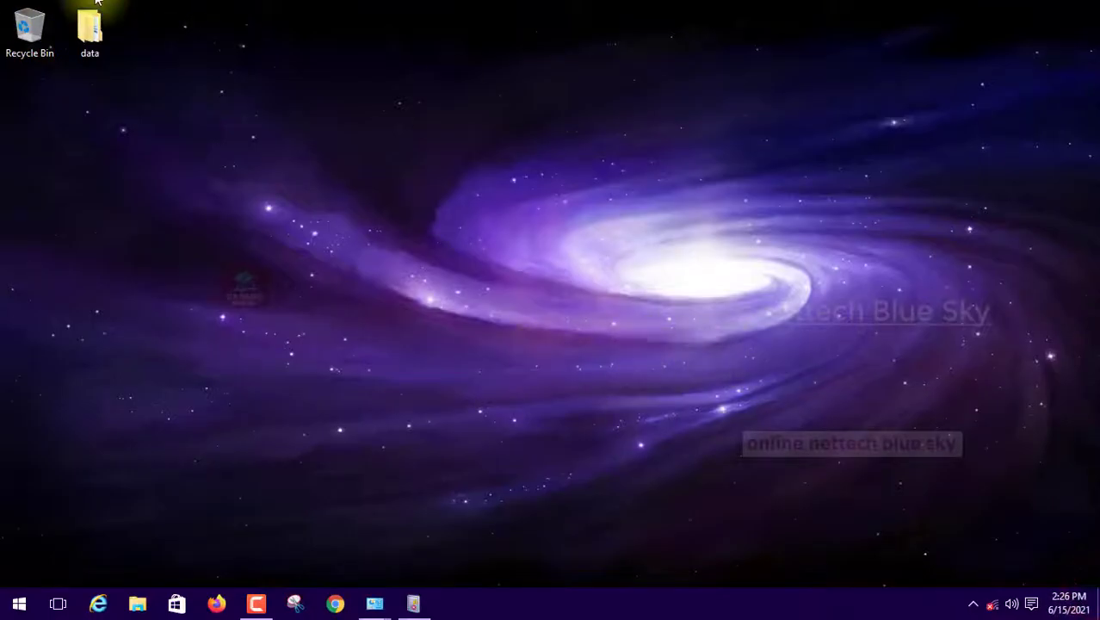
drag(172, 54, 793, 479)
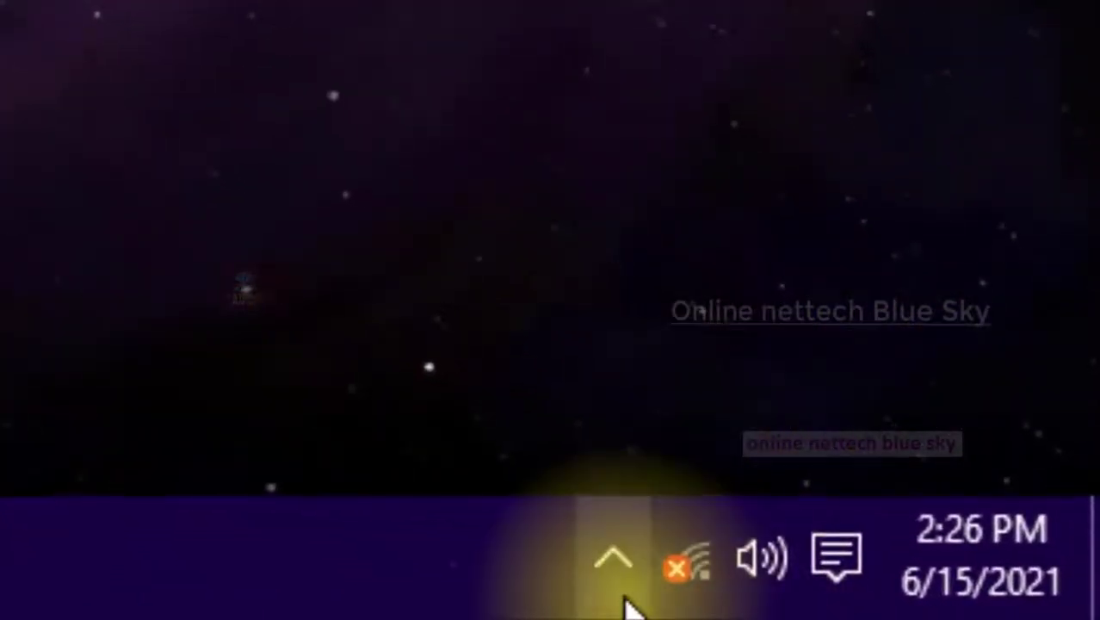
right_click(799, 603)
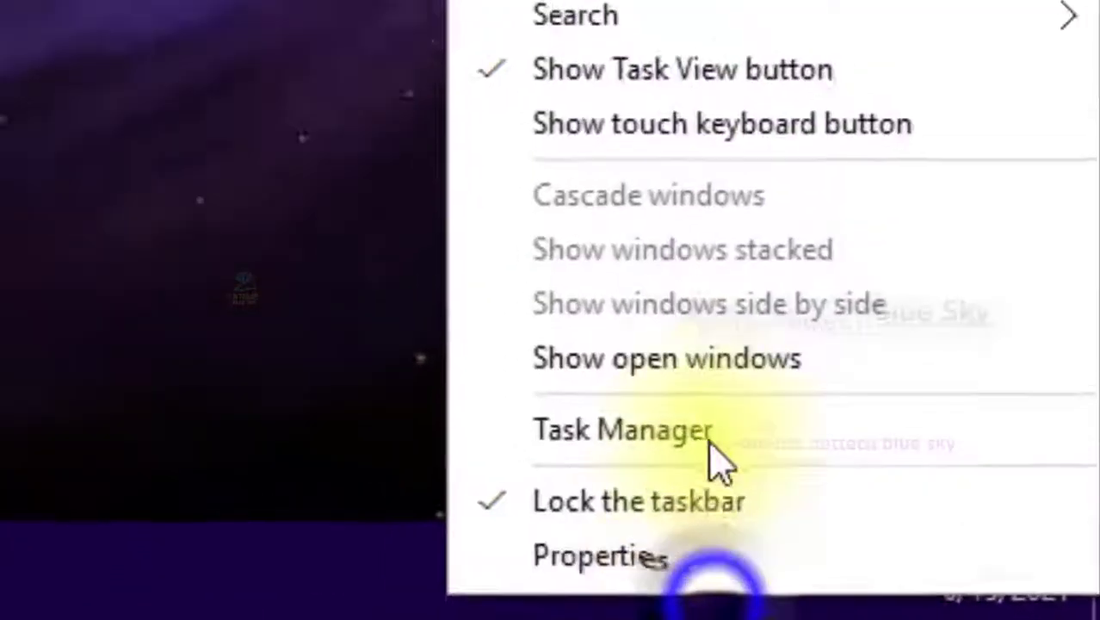
click(785, 465)
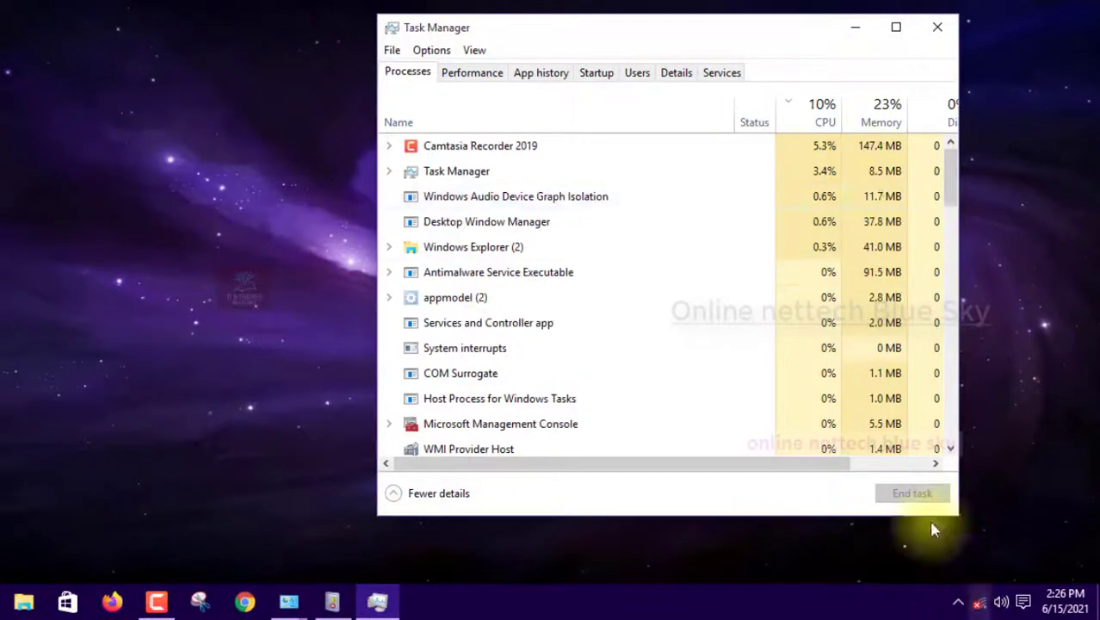
click(896, 26)
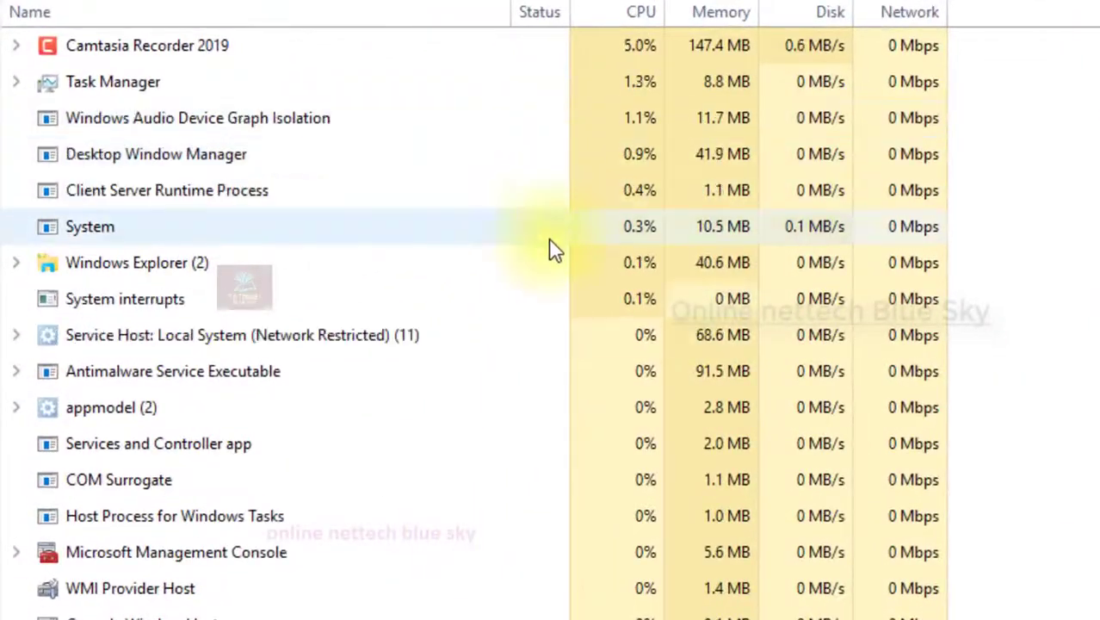
Examine the running processes in Task Manager with their CPU, memory, disk and network usage
scroll(410, 284, down, 1)
scroll(558, 307, down, 9)
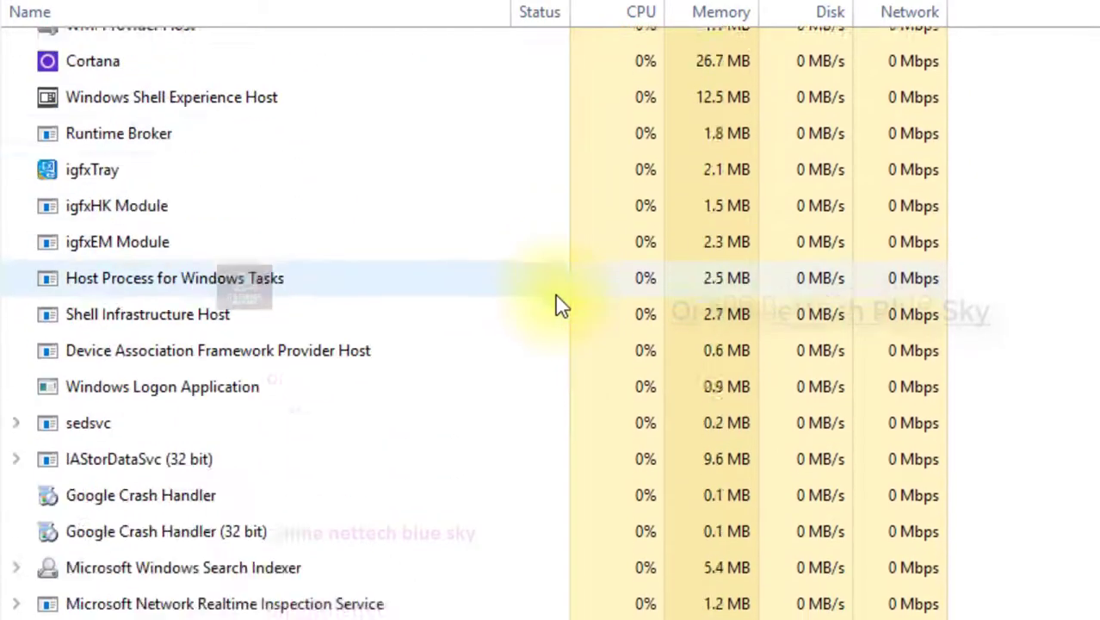
scroll(561, 294, down, 5)
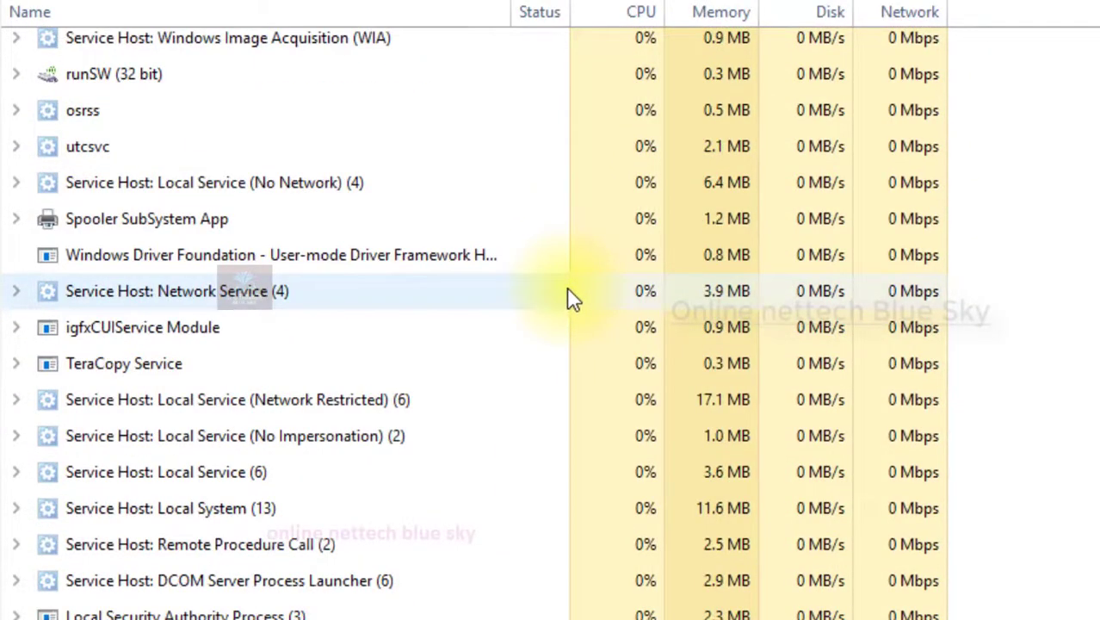
scroll(569, 291, up, 7)
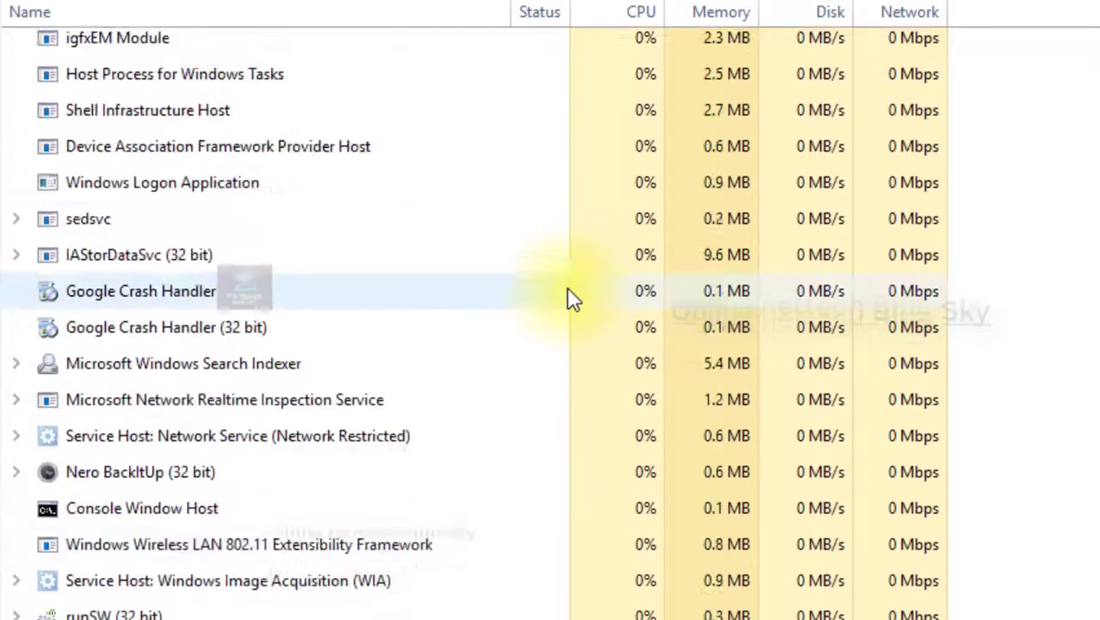
scroll(568, 292, up, 8)
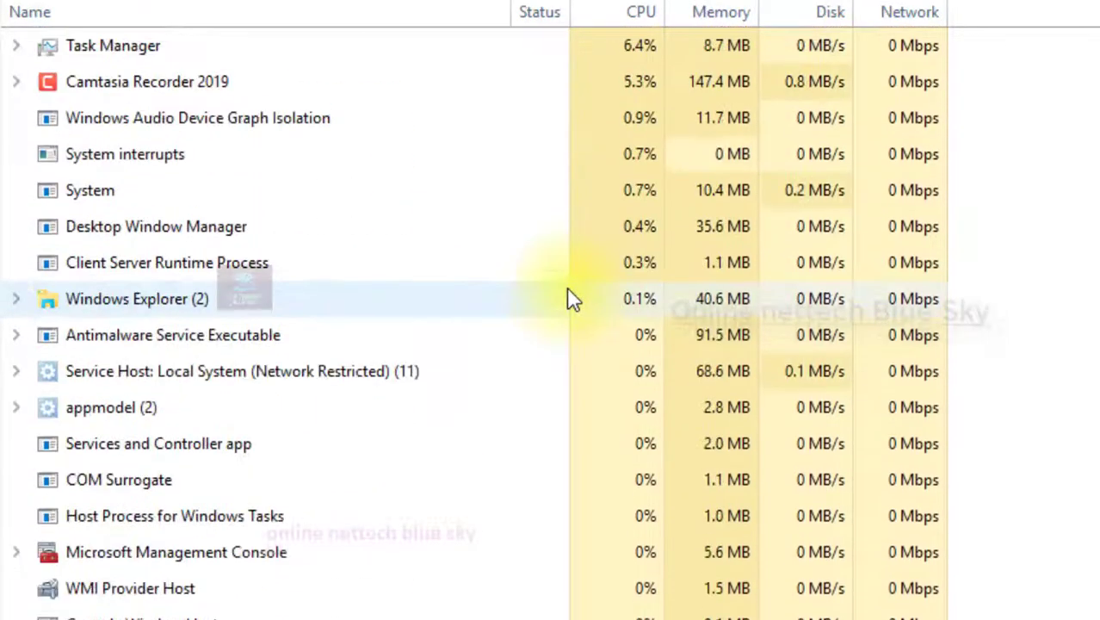
scroll(534, 259, down, 7)
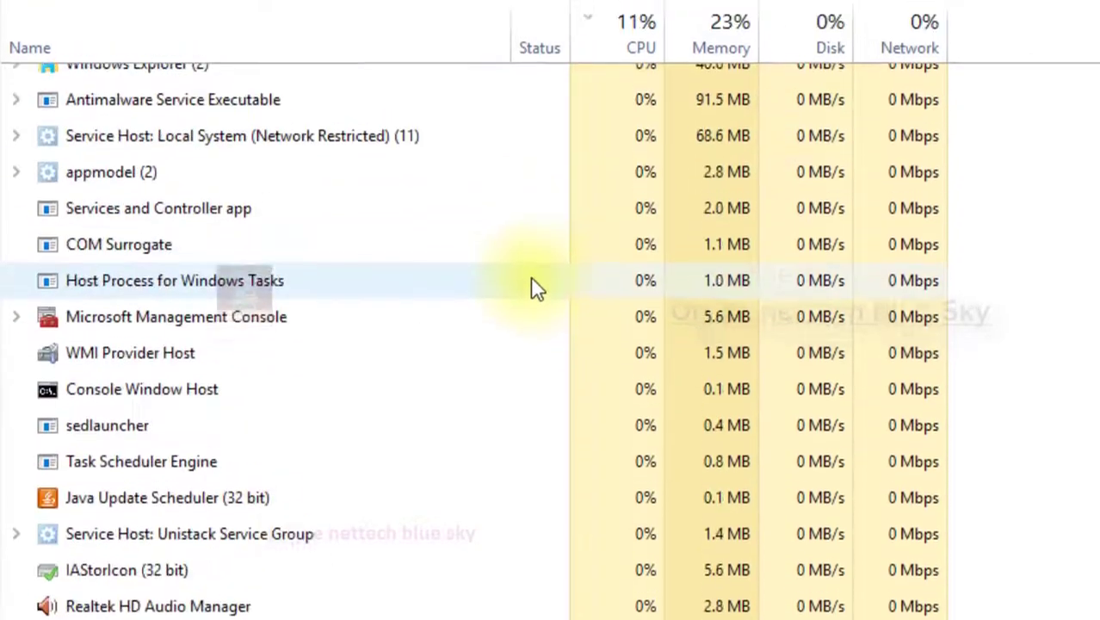
scroll(532, 386, down, 8)
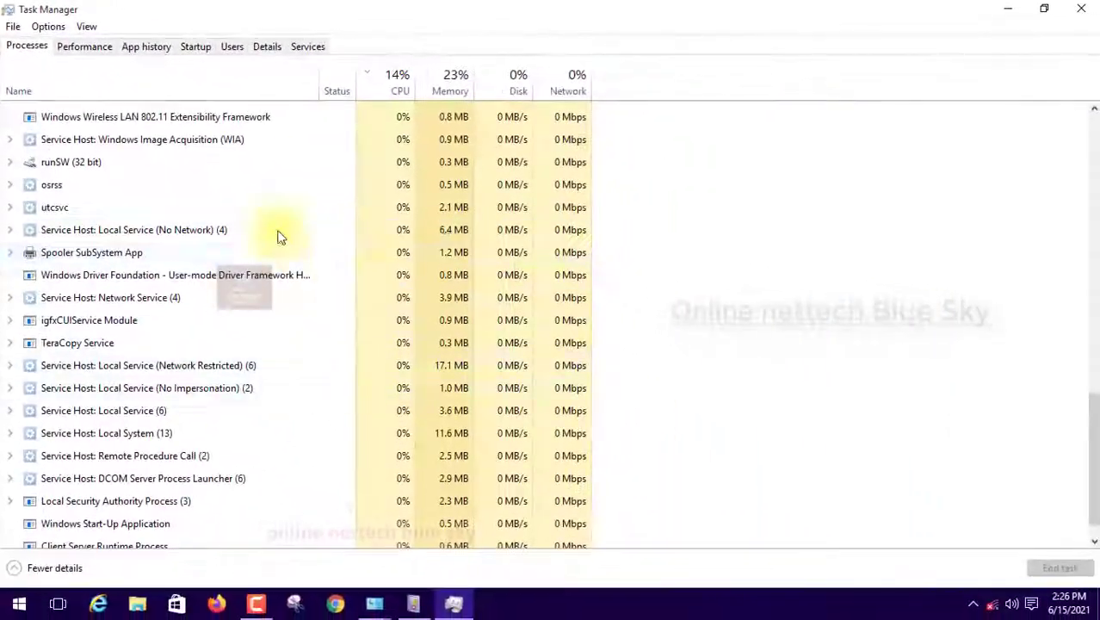
View the CPU performance graph in Task Manager and display the list of services
click(109, 47)
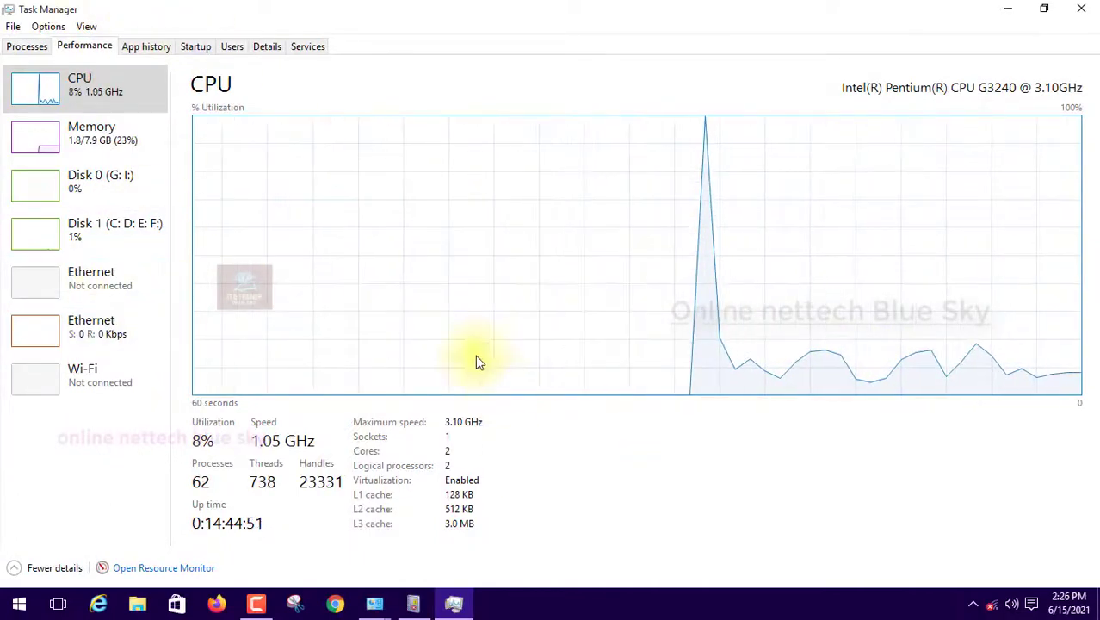
click(315, 49)
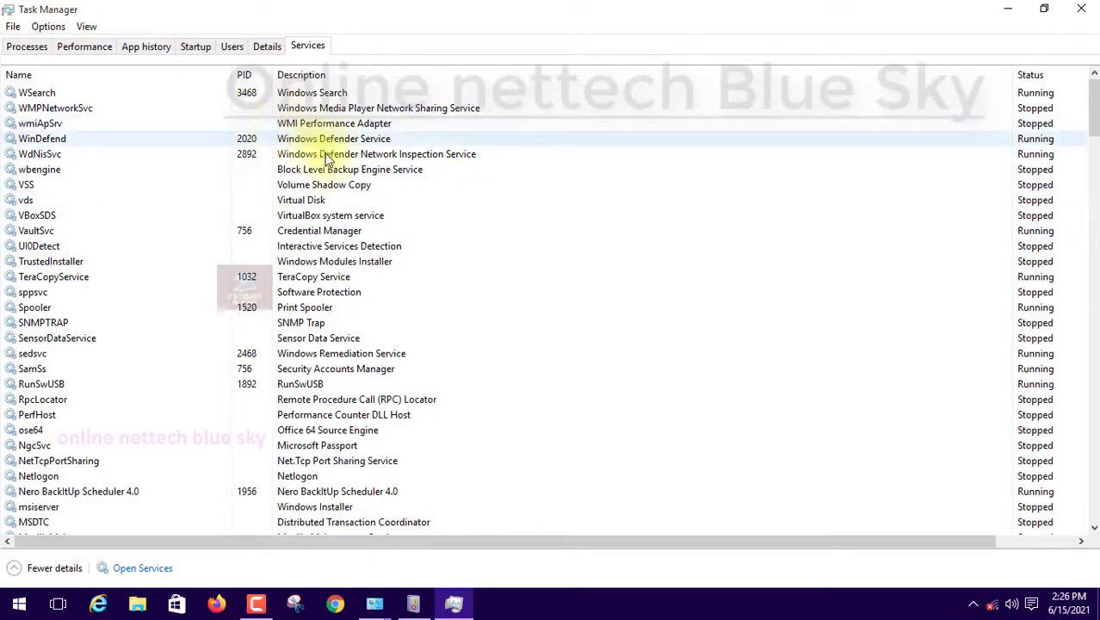
Look through the list of Windows services and their status in Task Manager, and close Task Manager
scroll(284, 141, down, 15)
scroll(175, 271, down, 20)
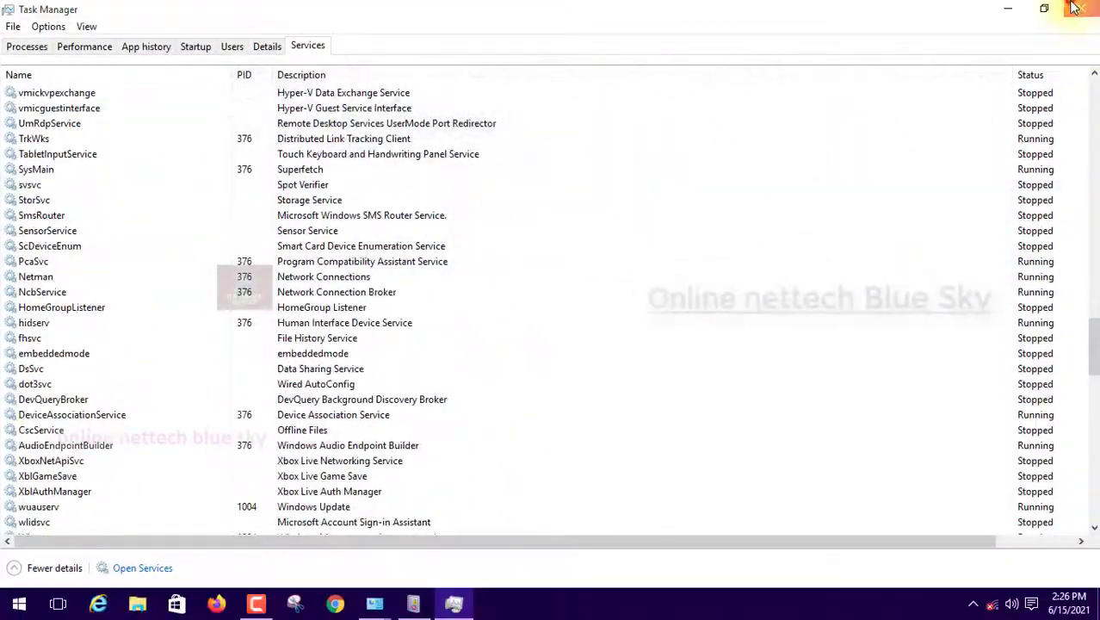
click(1074, 7)
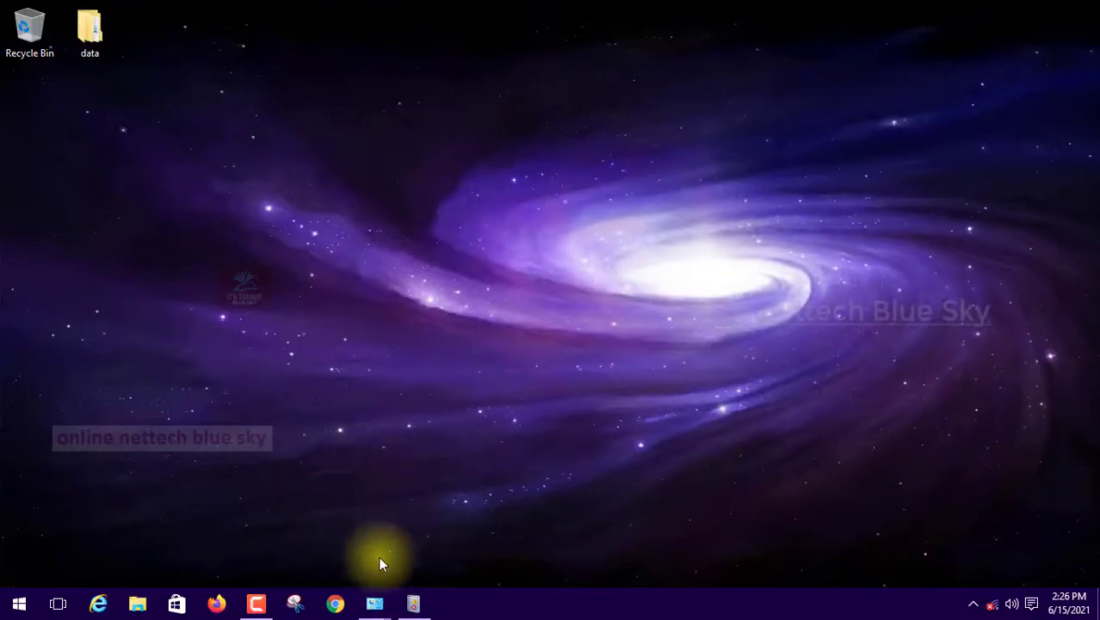
Switch back to Event Viewer and start creating a new custom view
click(378, 597)
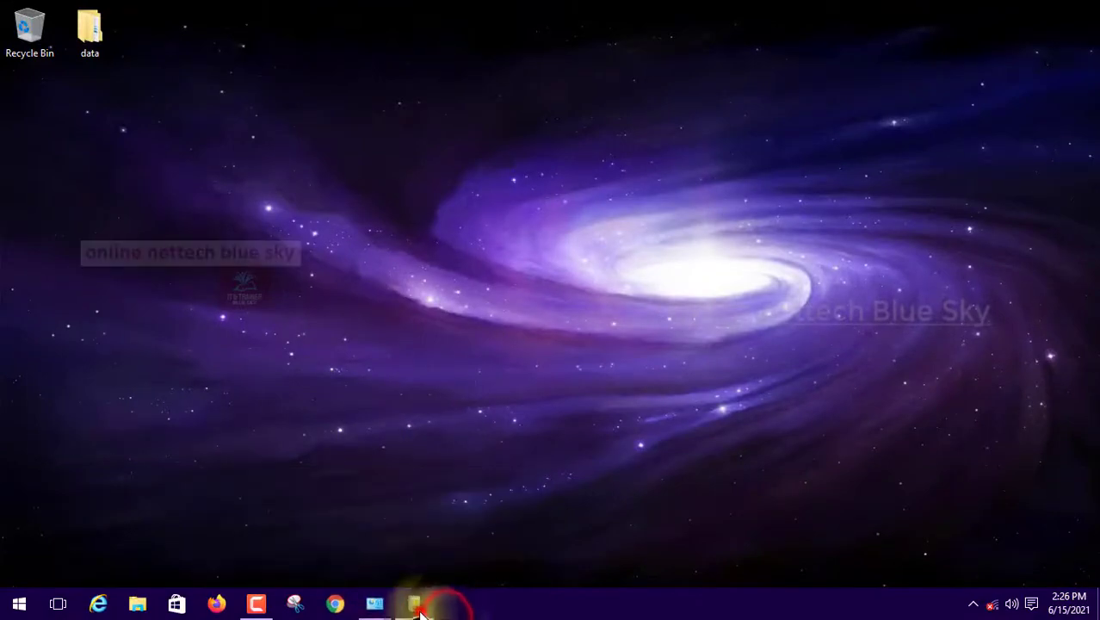
click(415, 605)
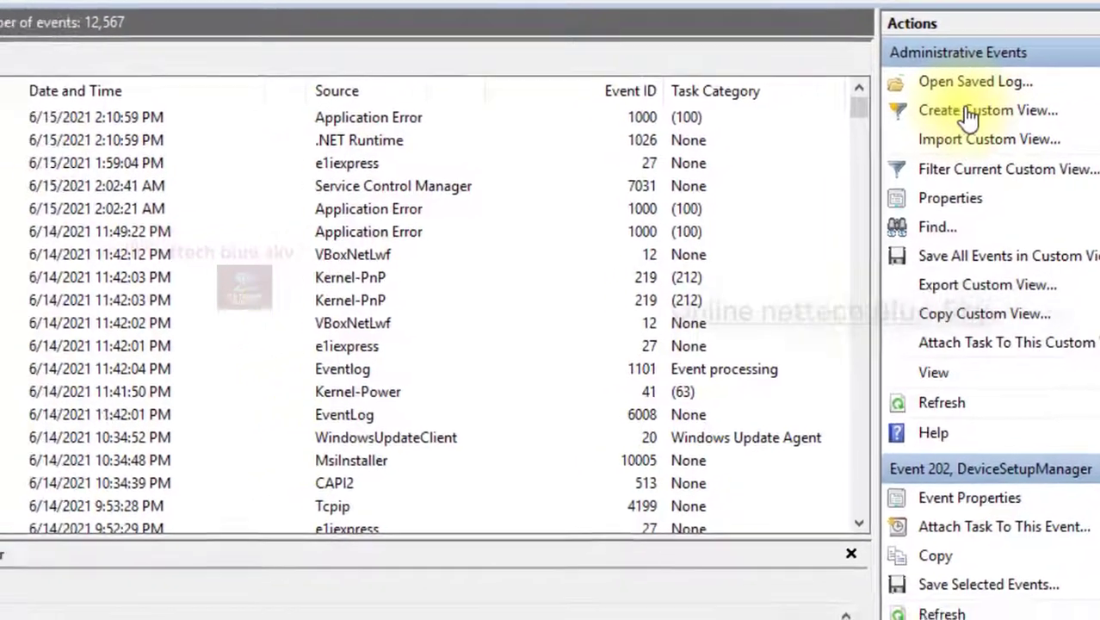
click(942, 131)
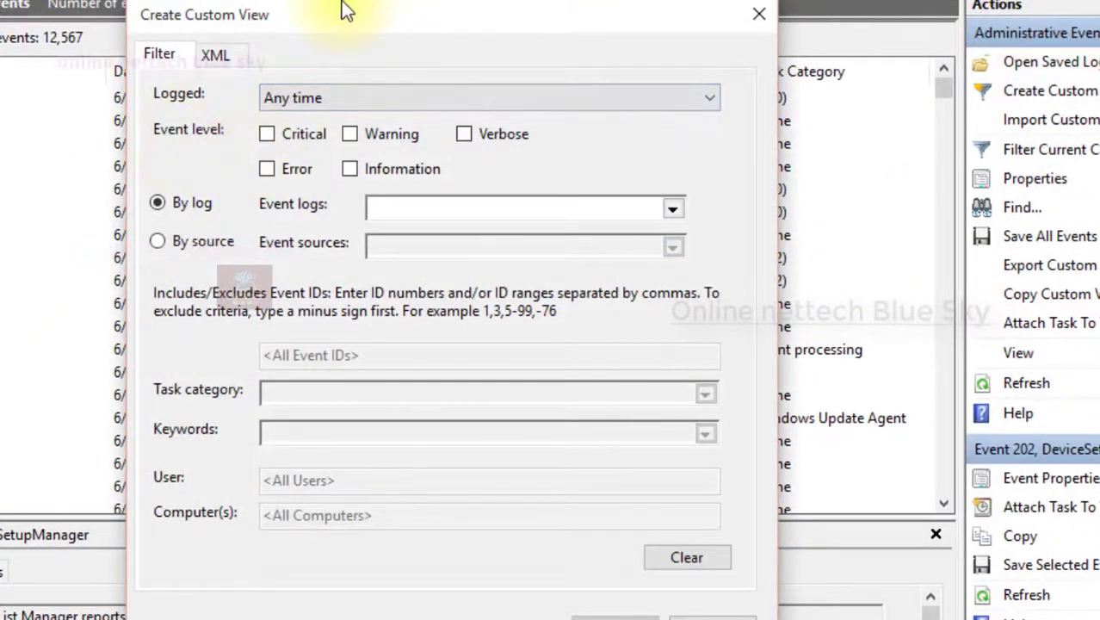
drag(342, 26, 328, 2)
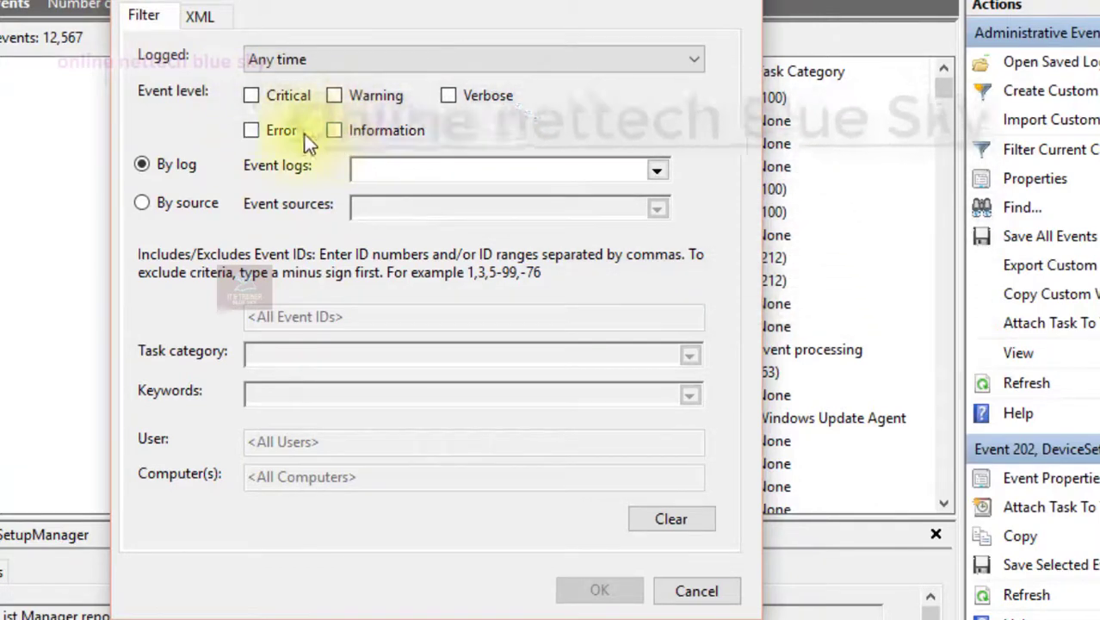
Filter the custom view to Warning events from all Windows Logs and save it under Custom Views as New View
click(335, 100)
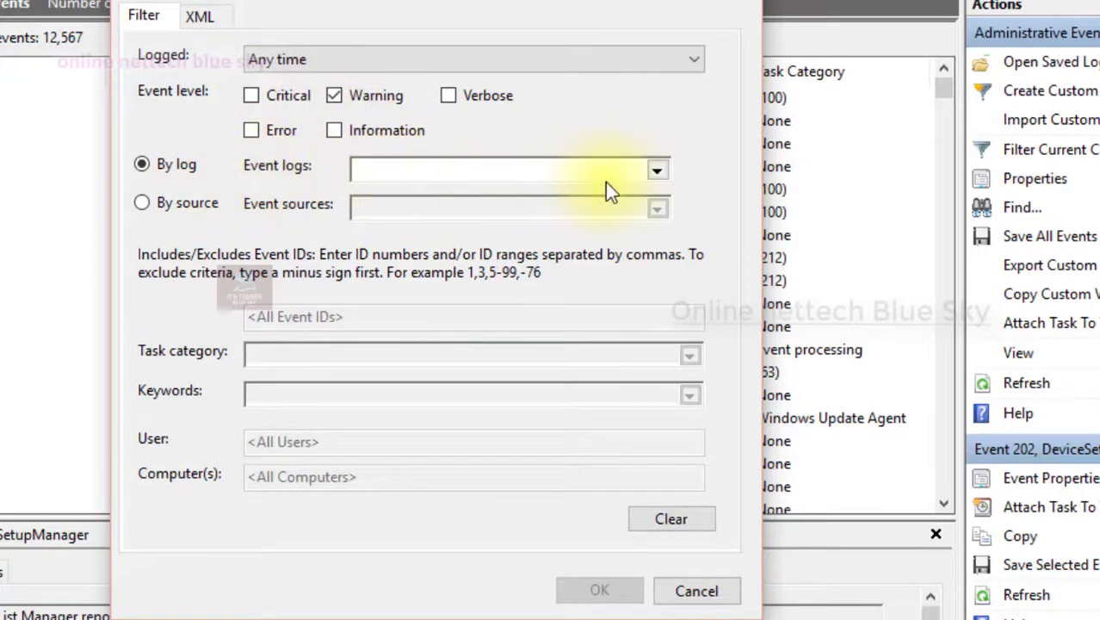
click(663, 174)
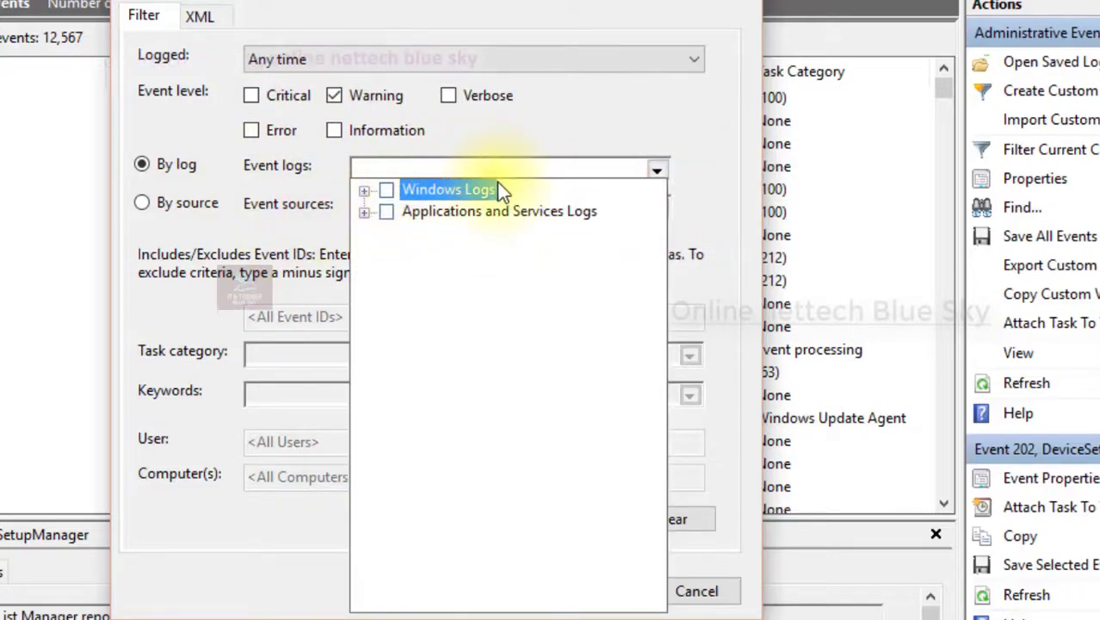
click(384, 189)
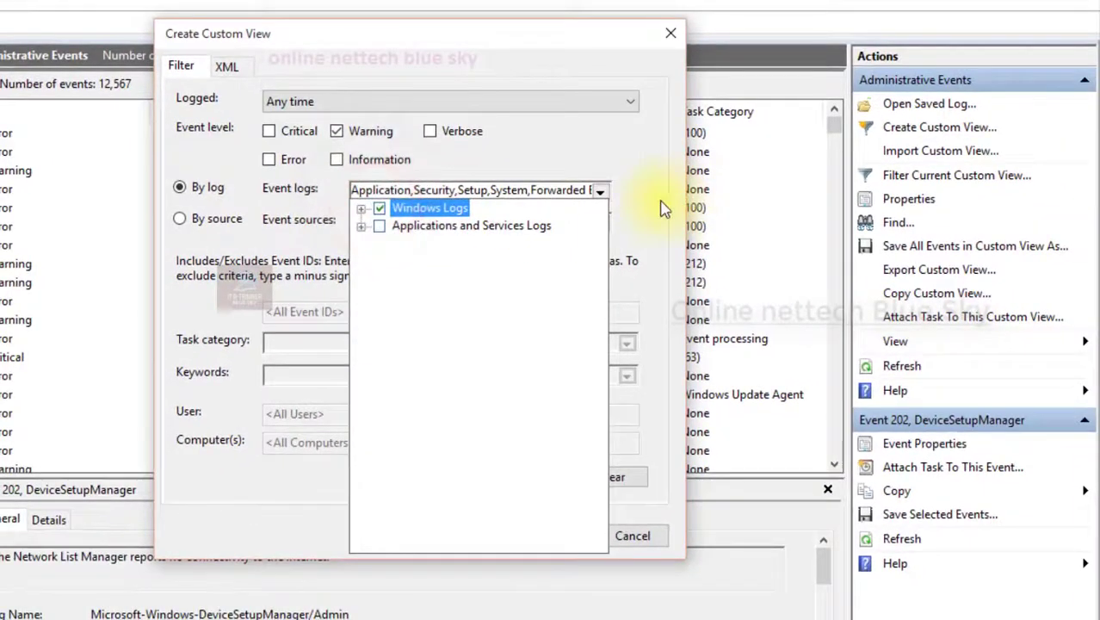
click(661, 198)
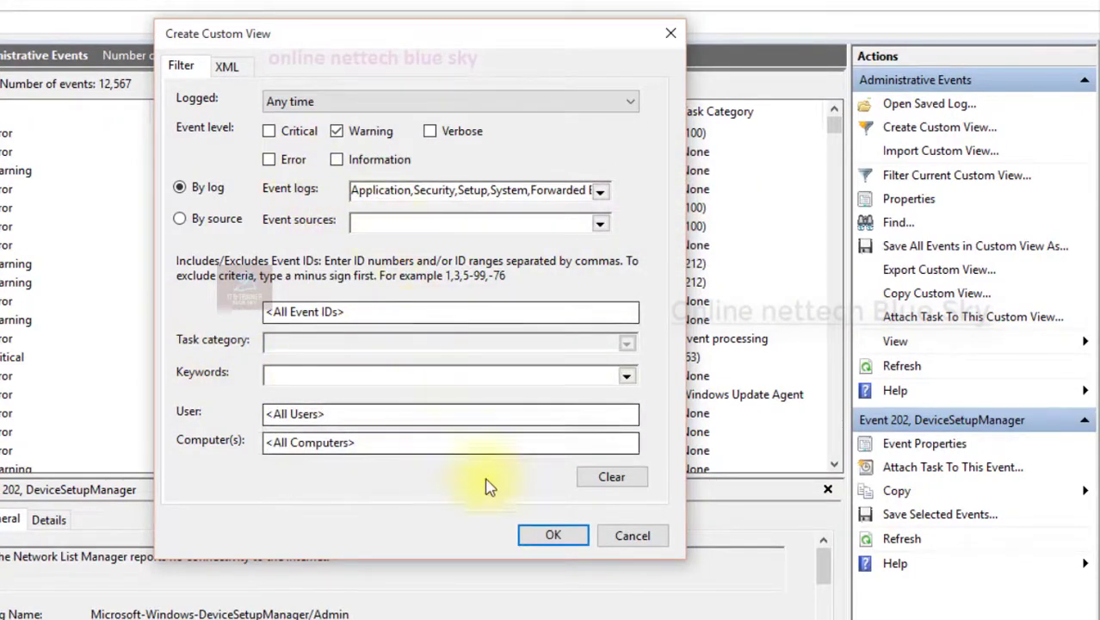
click(553, 535)
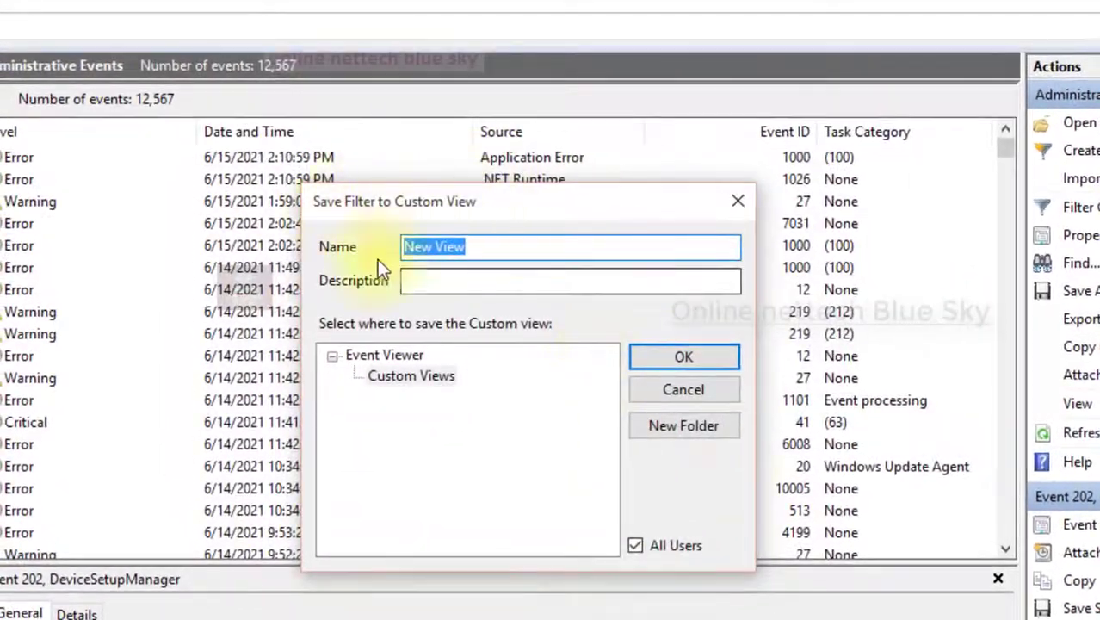
click(680, 358)
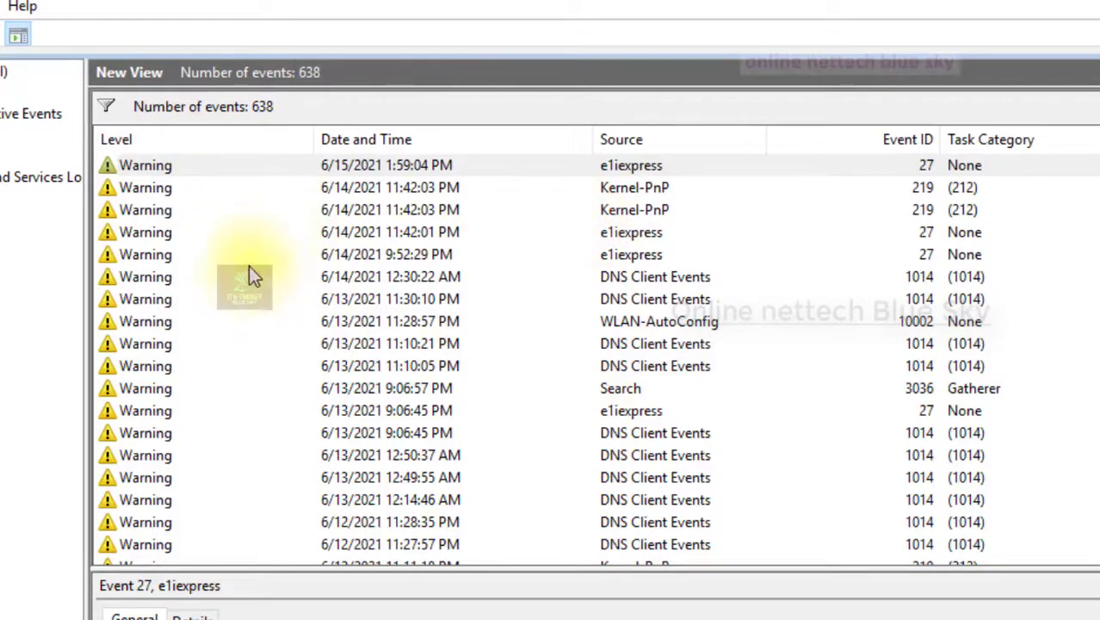
Look through the warnings in New View back to the 3/17/2021 entries, checking a Time-Service and a Search event along the way
scroll(249, 274, down, 20)
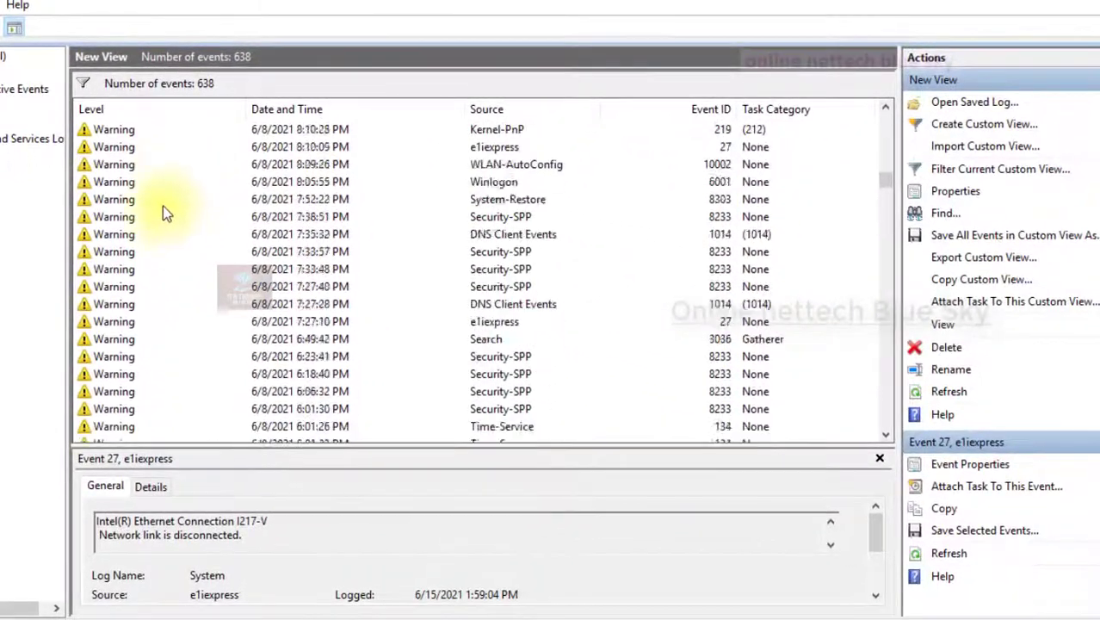
scroll(163, 211, down, 20)
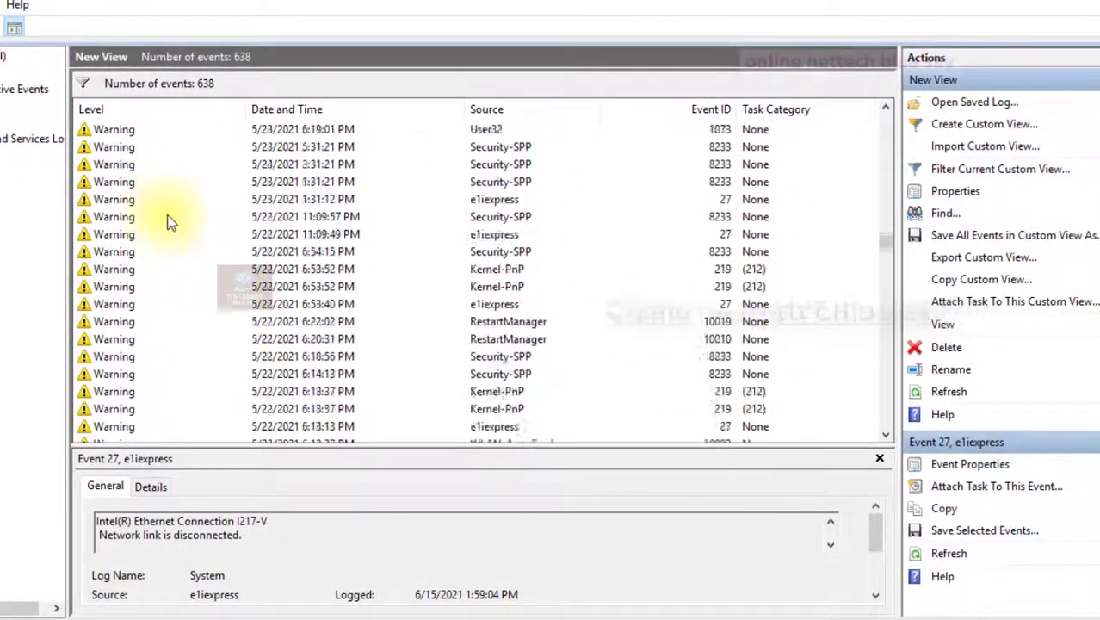
scroll(172, 220, down, 10)
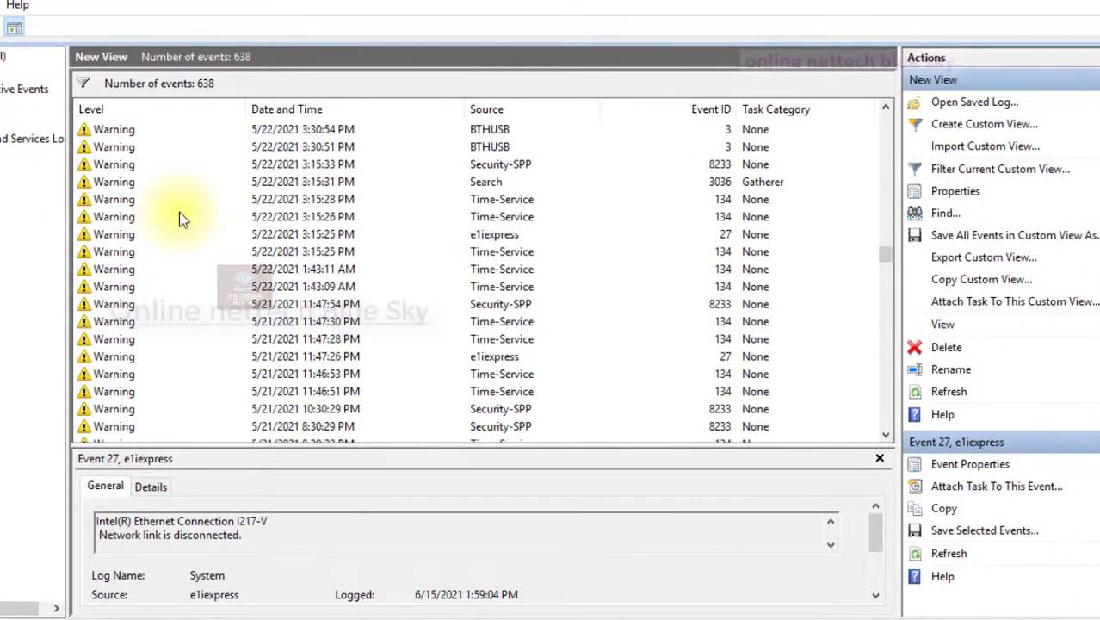
scroll(104, 155, down, 20)
click(121, 164)
scroll(128, 171, down, 5)
scroll(125, 168, down, 15)
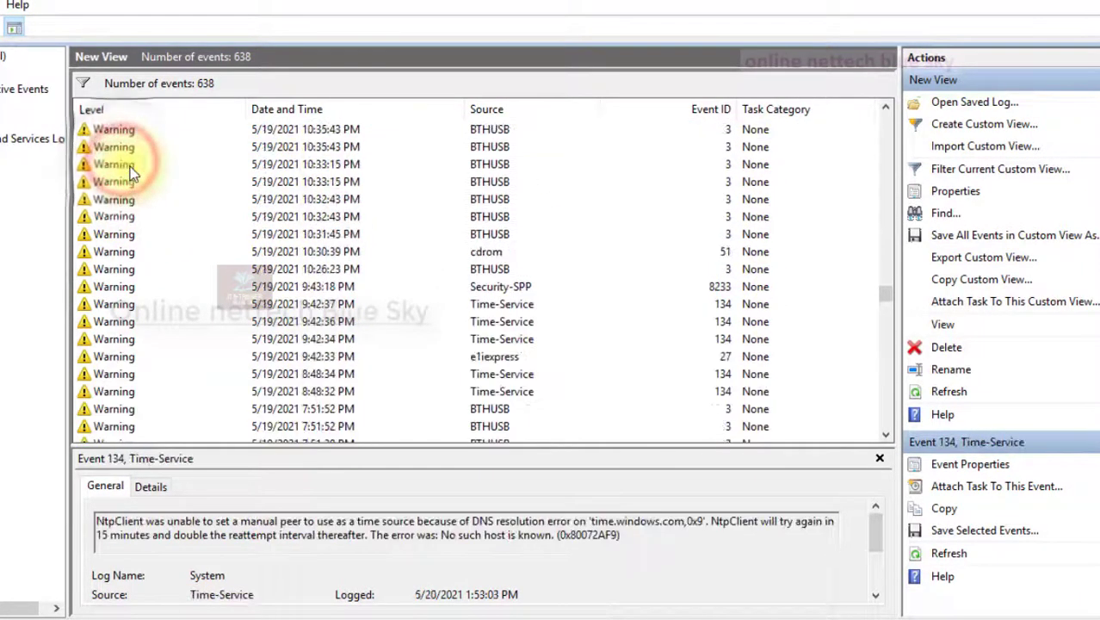
click(112, 186)
scroll(98, 181, down, 20)
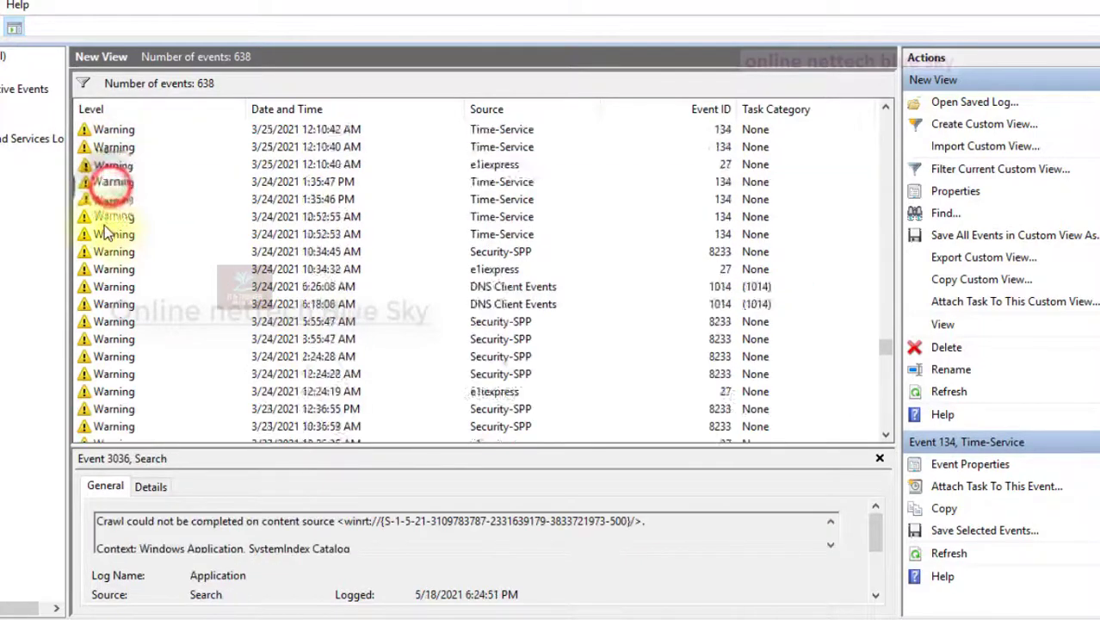
scroll(120, 222, down, 3)
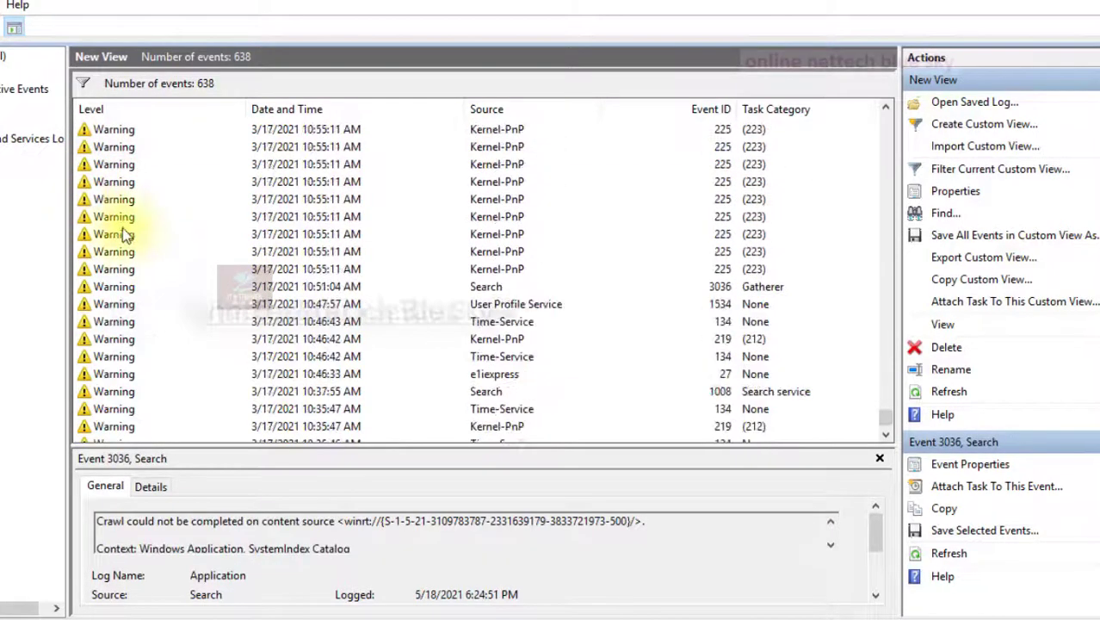
Go back through the New View warnings from the oldest entries up to those of 6/12/2021
scroll(147, 245, up, 8)
scroll(170, 253, up, 20)
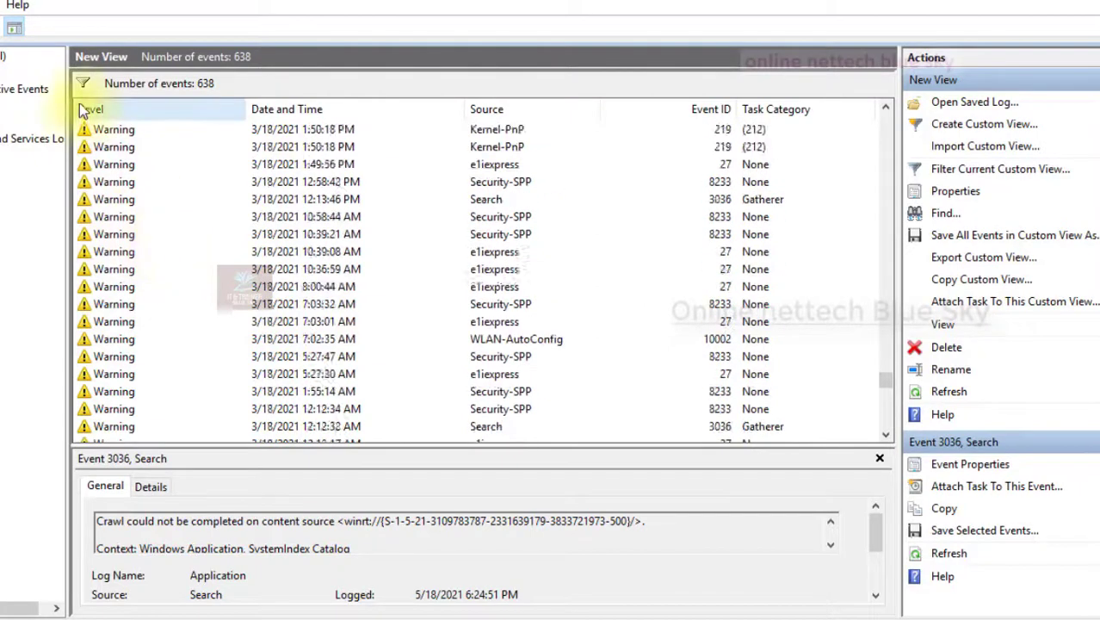
scroll(164, 159, up, 15)
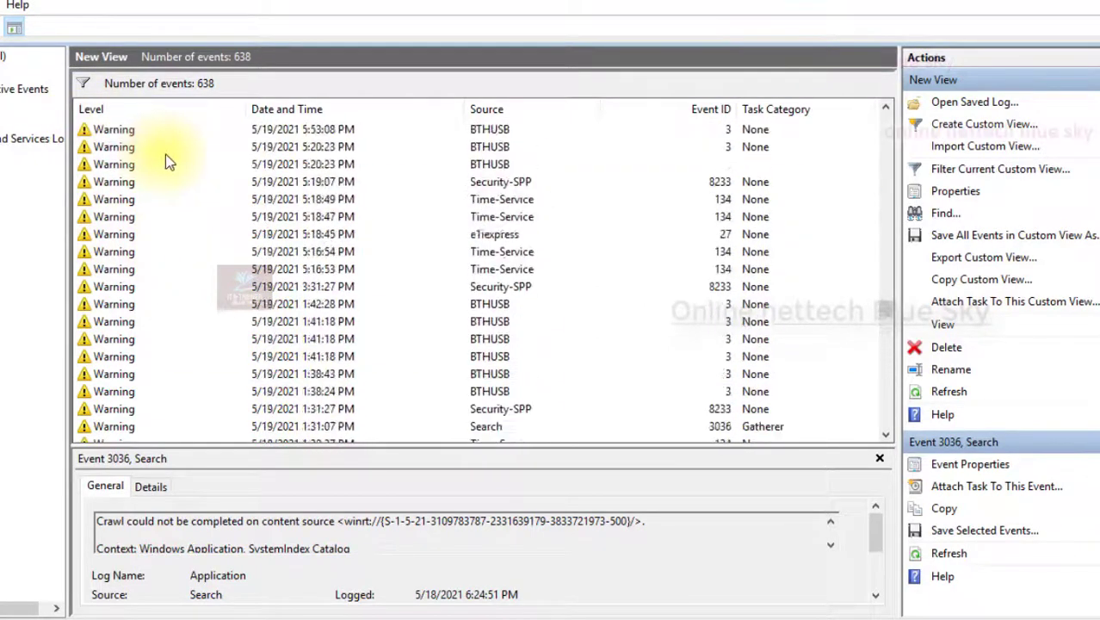
scroll(158, 162, up, 20)
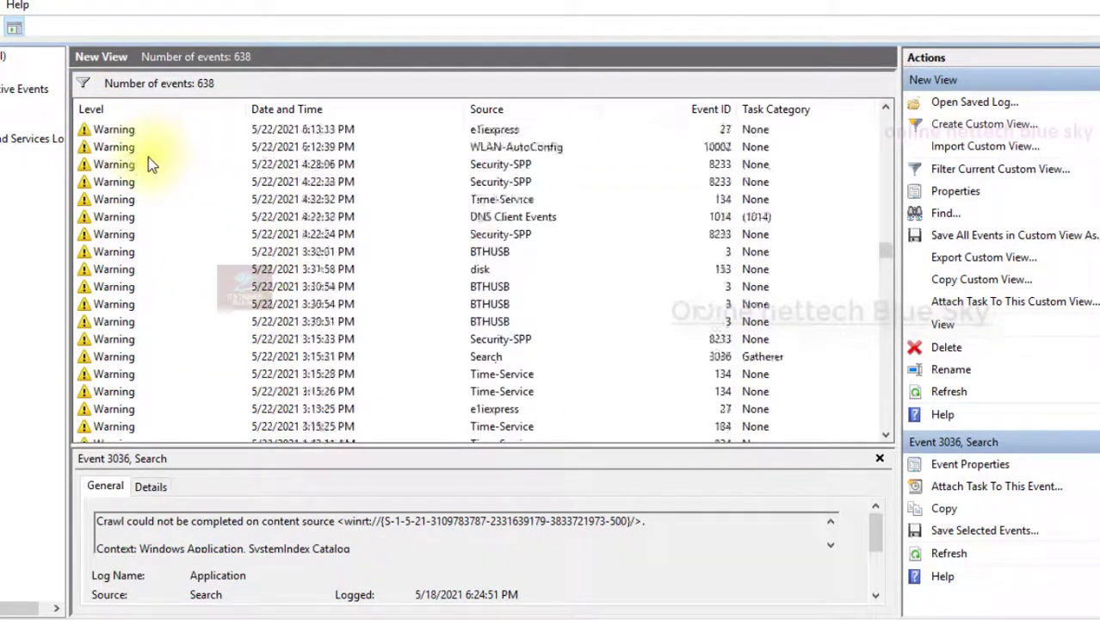
scroll(177, 151, up, 20)
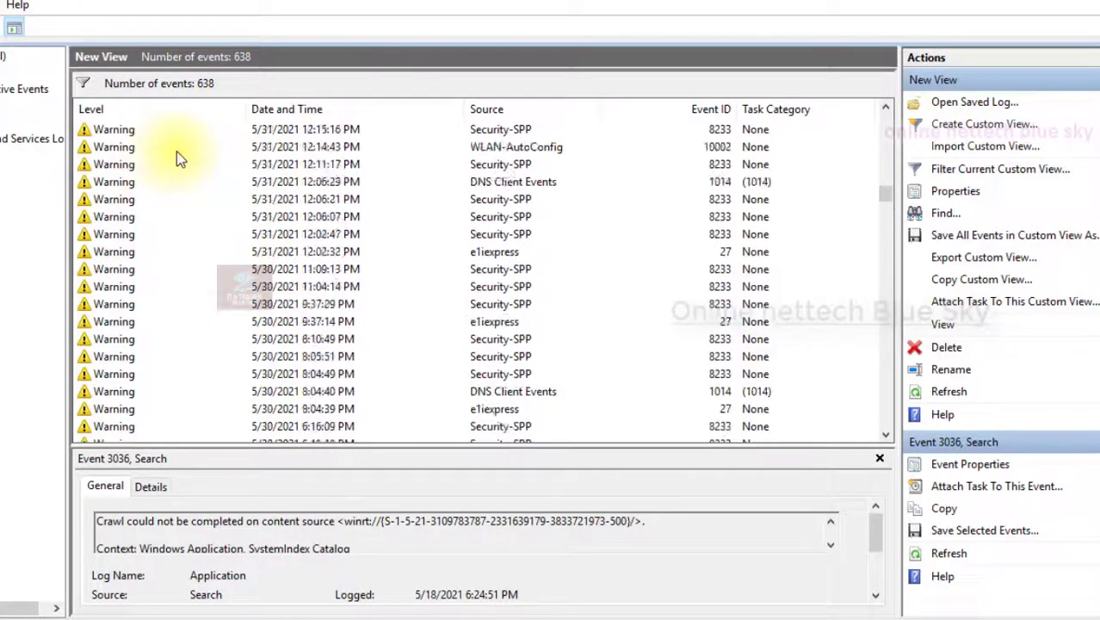
scroll(173, 128, up, 8)
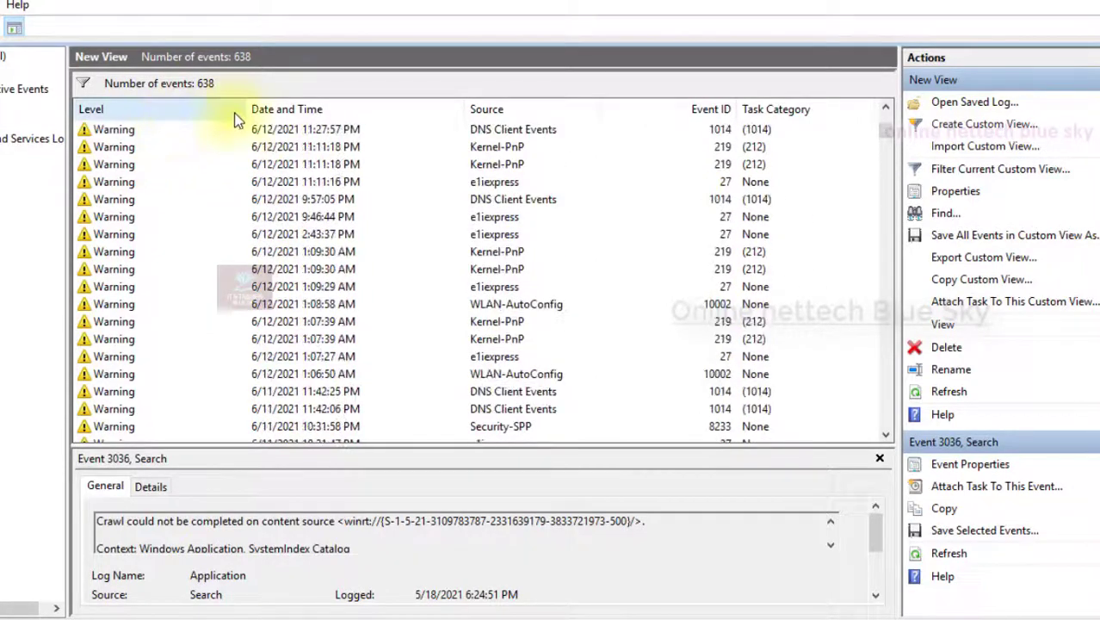
View the dialogs for importing a custom view and exporting New View, cancelling each without choosing a file
click(944, 146)
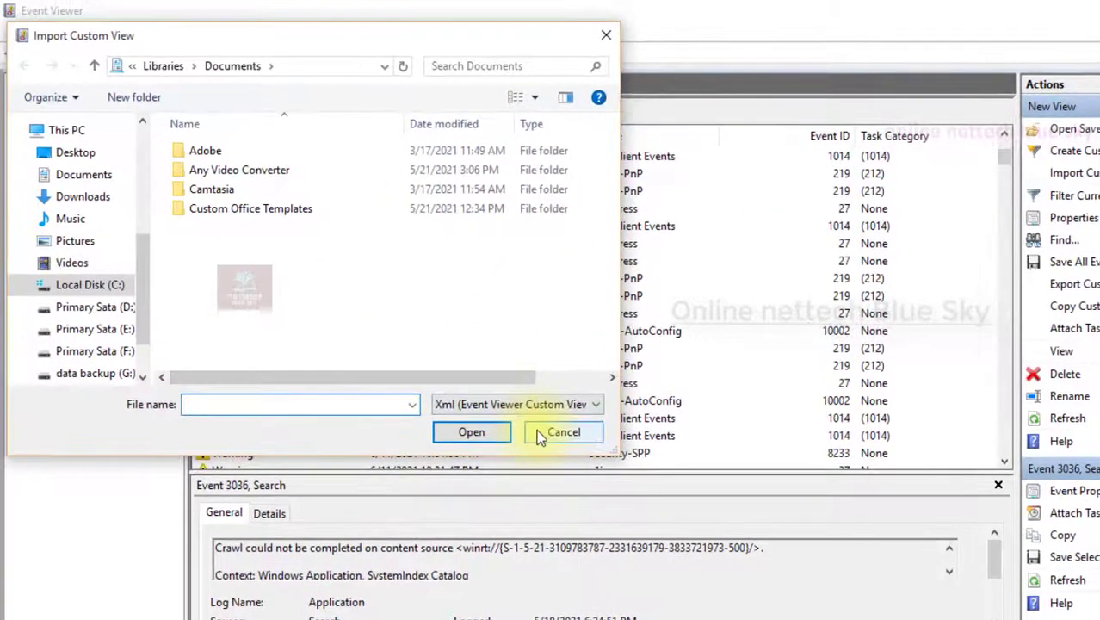
click(453, 411)
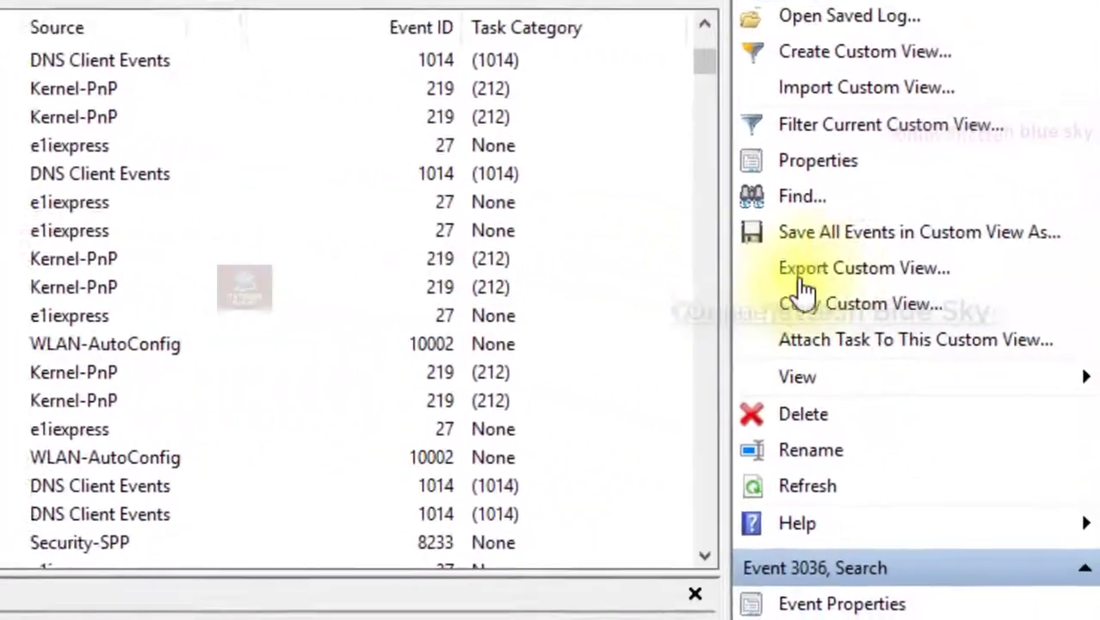
click(1058, 284)
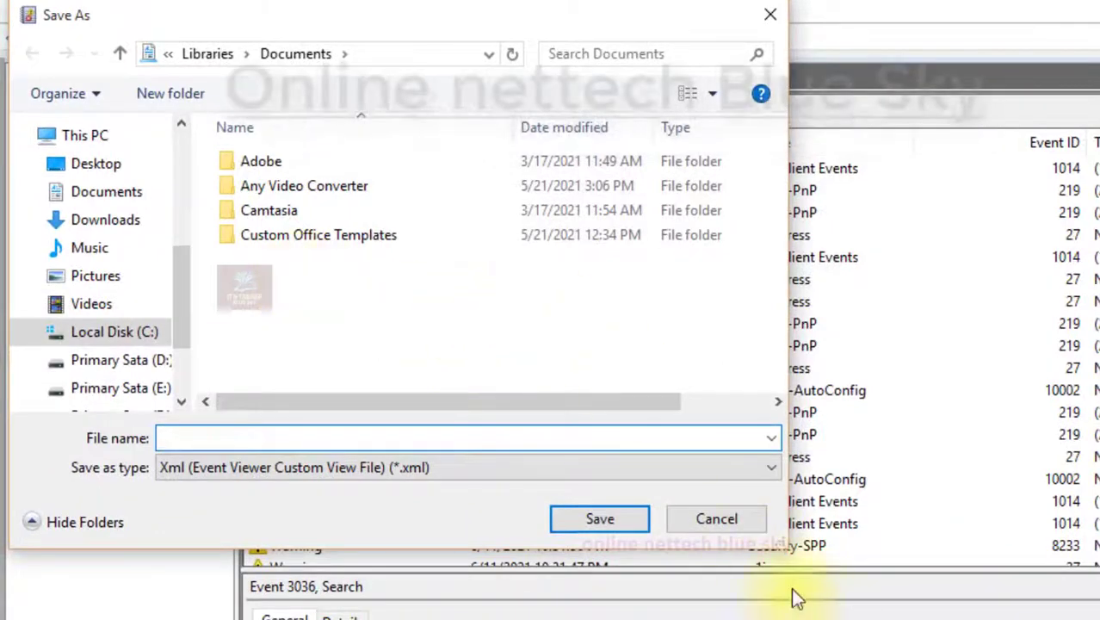
click(719, 520)
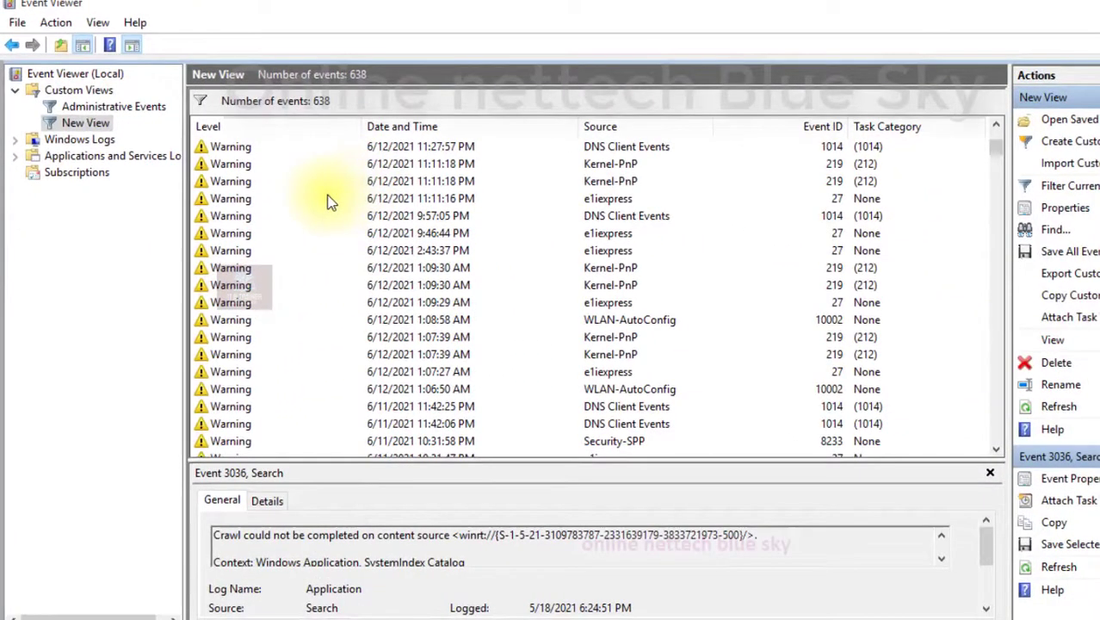
Select the e1iexpress warning of 6/12/2021 11:11:16 PM and review the custom view import and export dialogs again, cancelling both
click(355, 208)
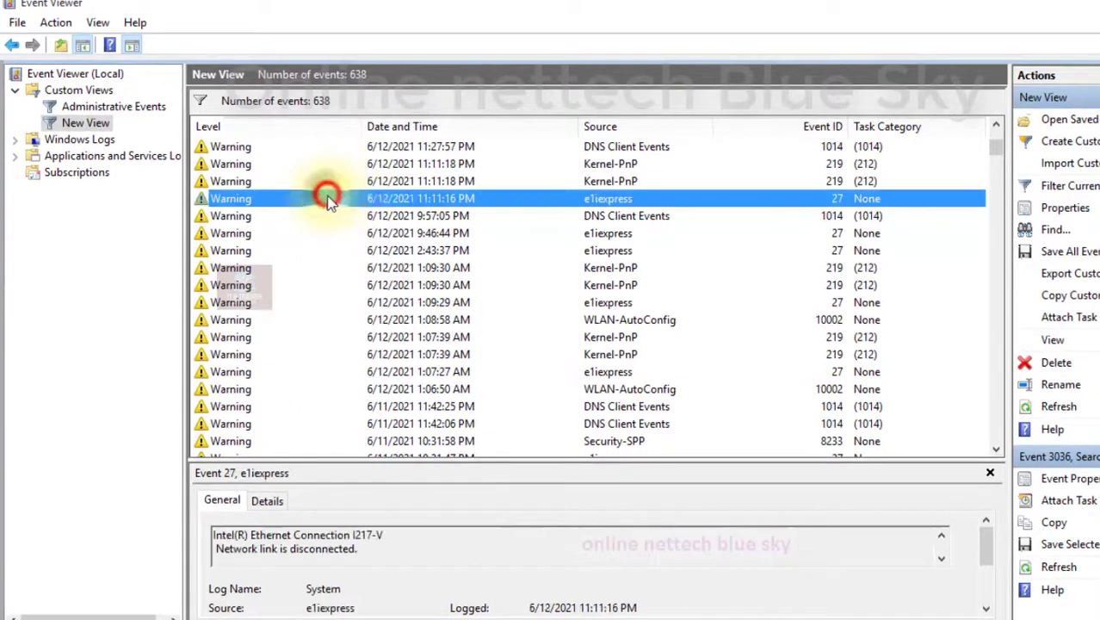
click(1040, 166)
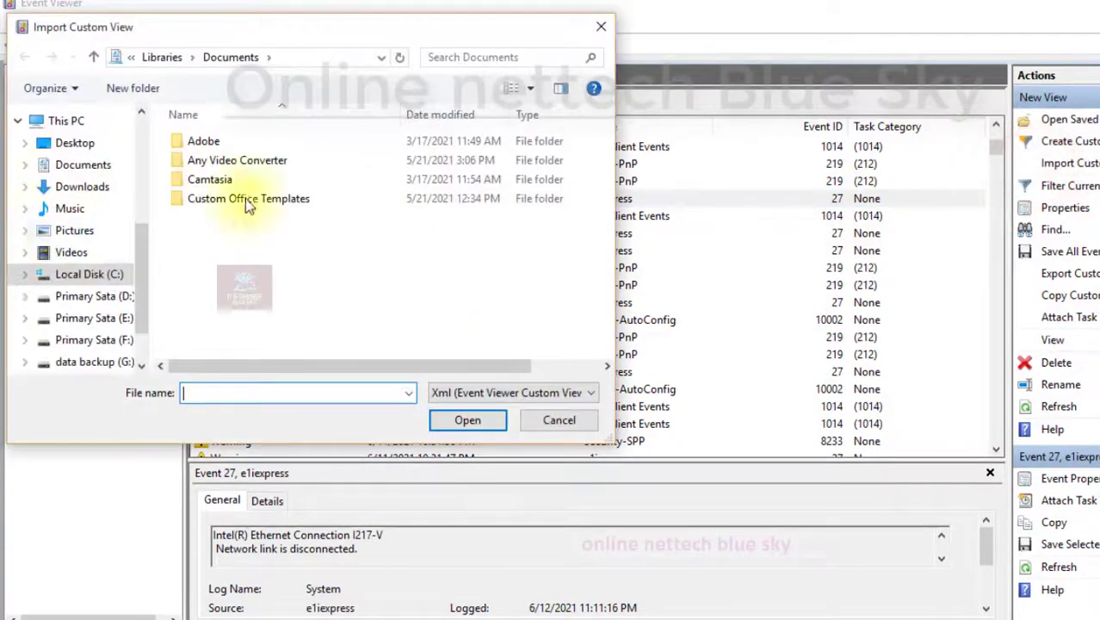
click(560, 421)
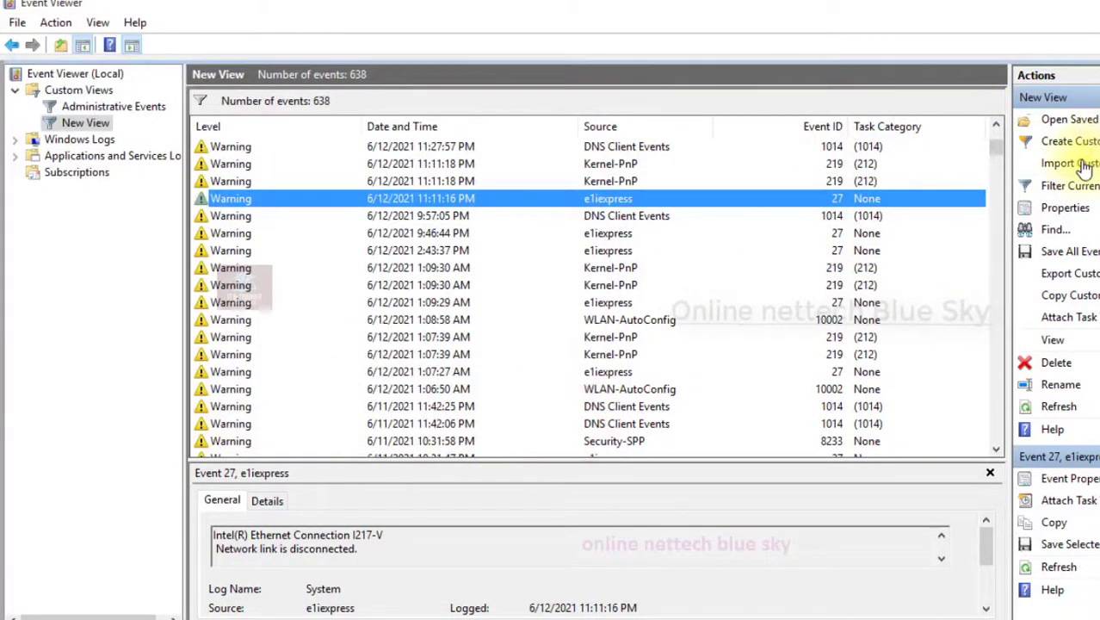
click(1069, 275)
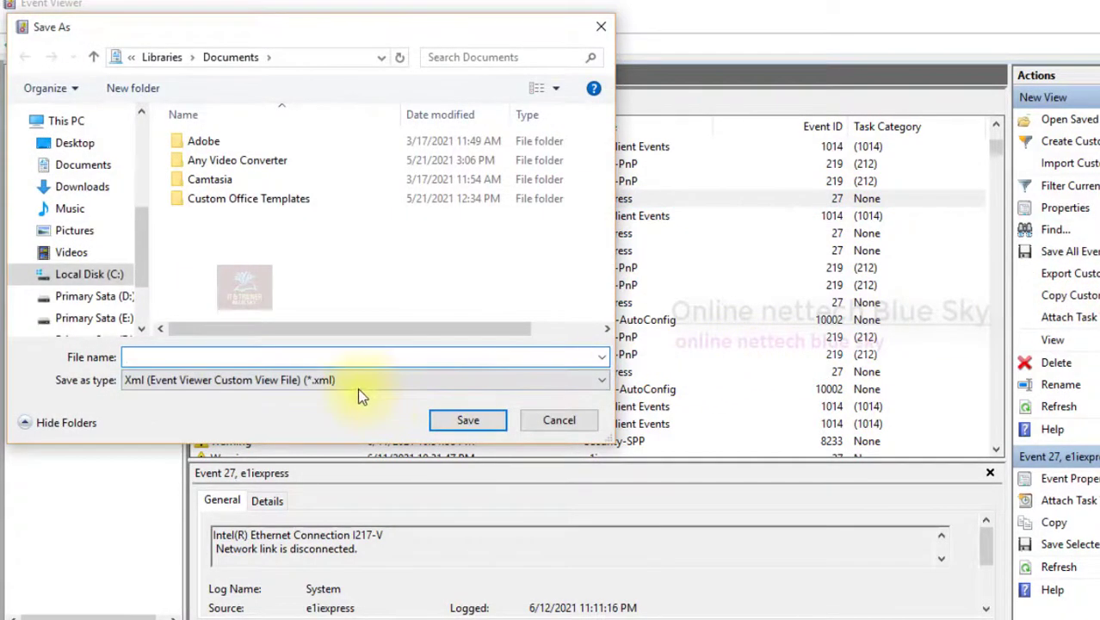
click(549, 420)
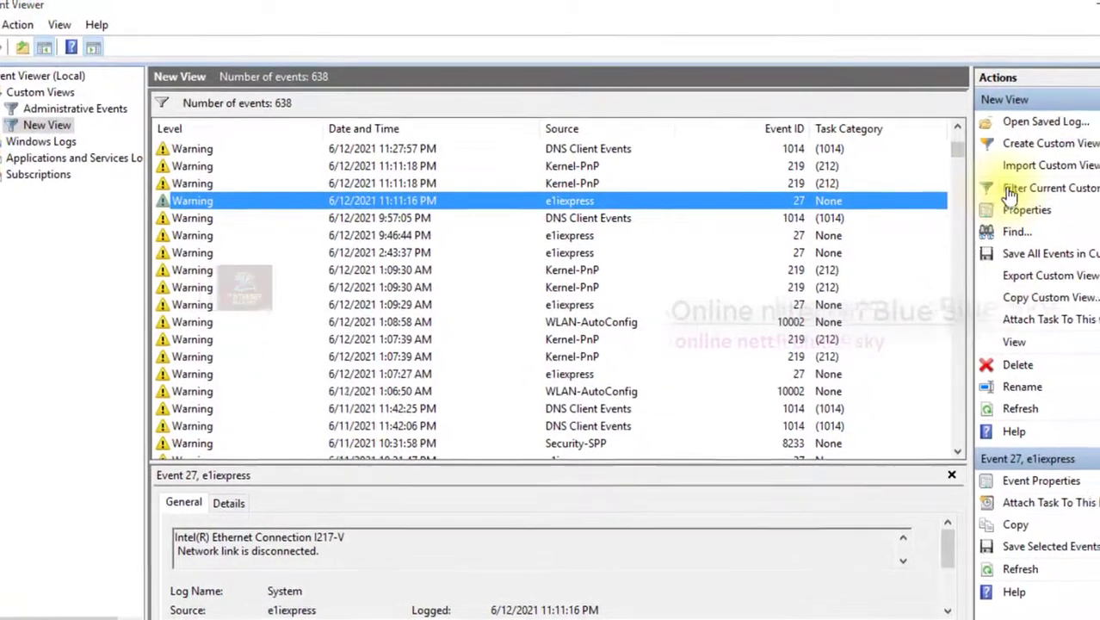
Filter New View to show only Critical events from the Windows logs
click(1009, 194)
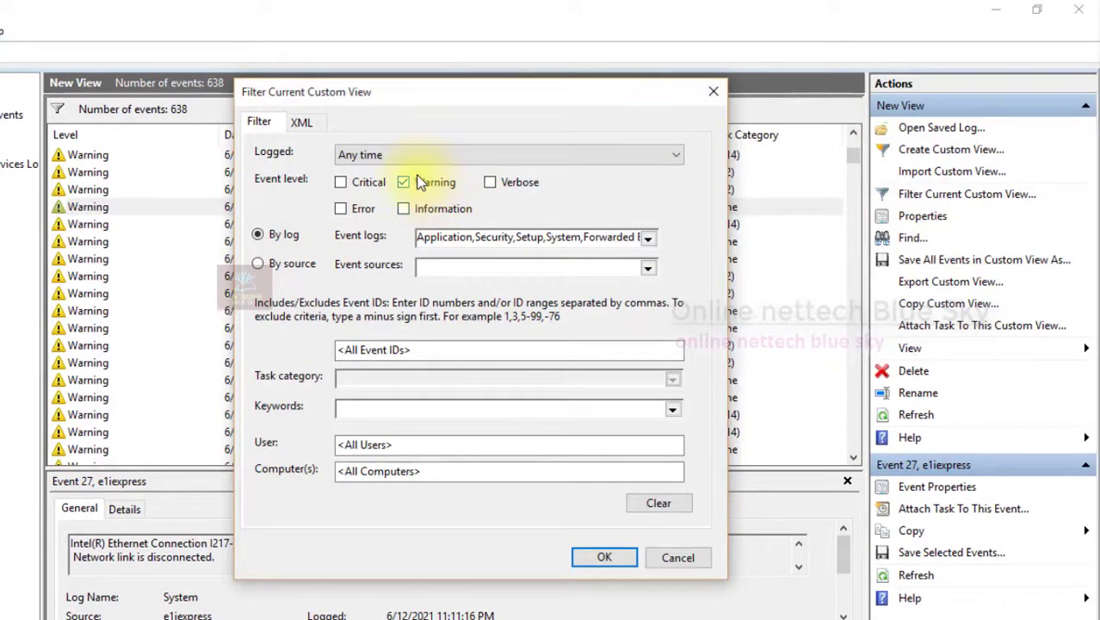
click(360, 179)
click(582, 561)
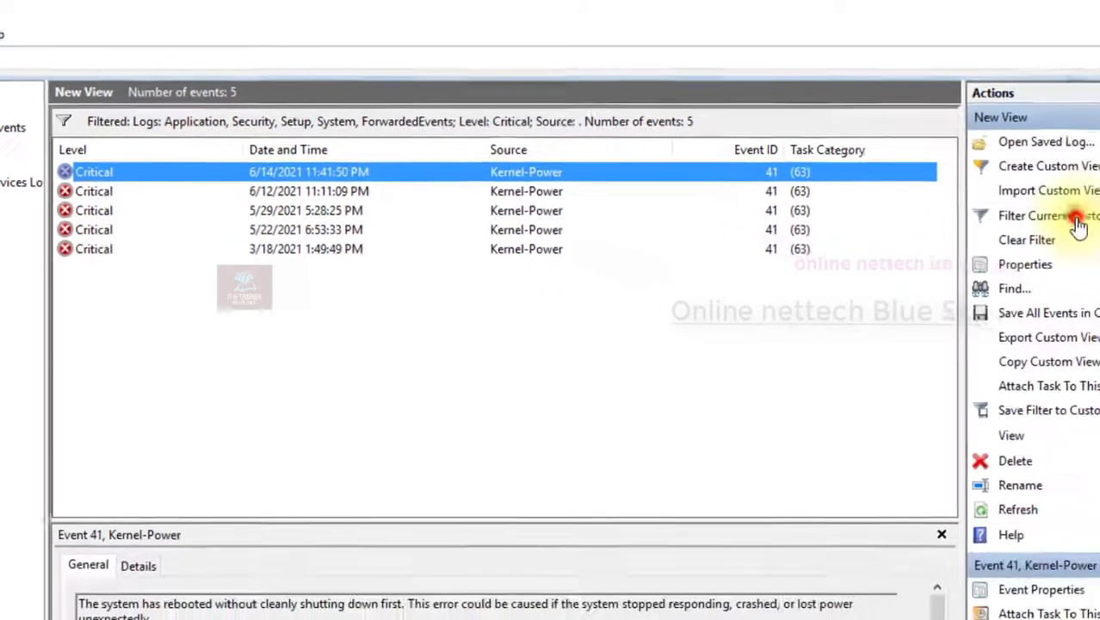
Extend the New View filter to include Critical, Warning, Verbose, Error and Information events
click(1074, 216)
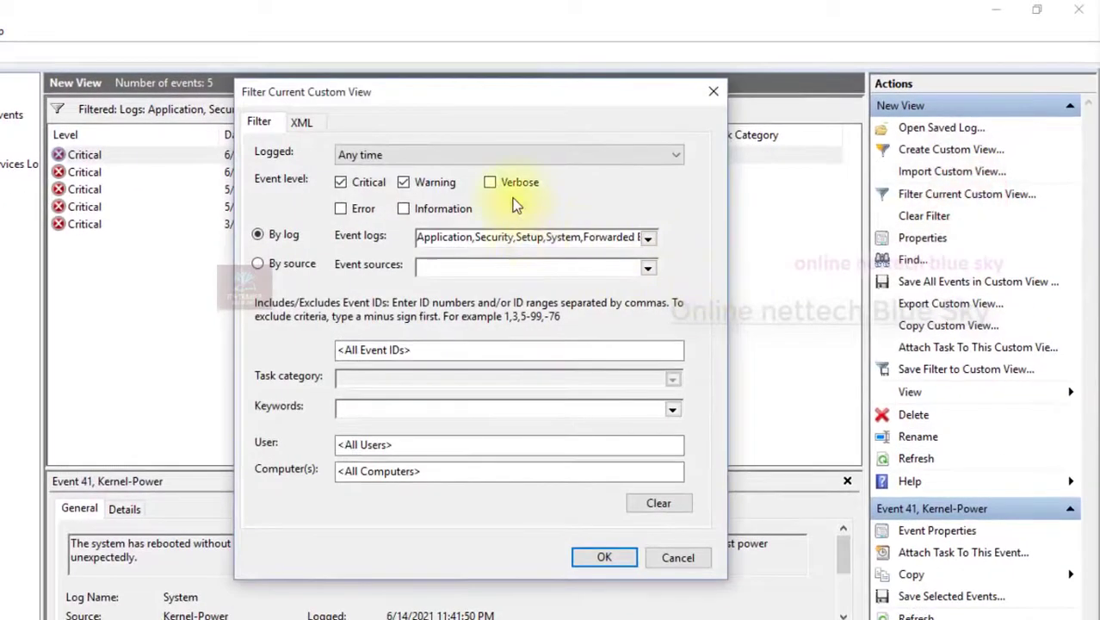
click(403, 208)
click(345, 208)
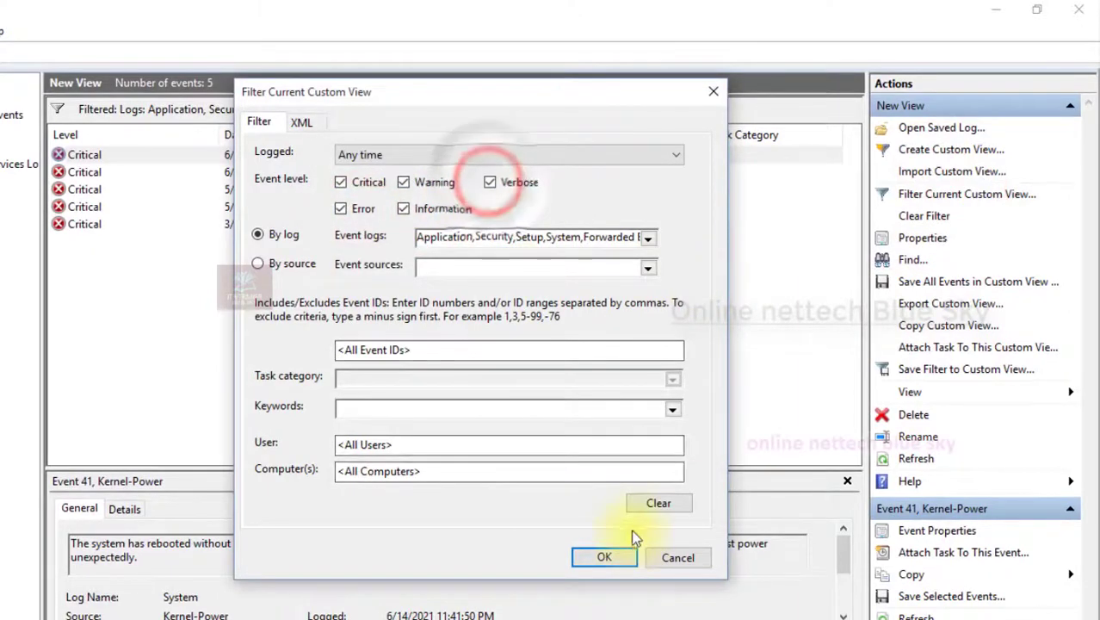
click(595, 559)
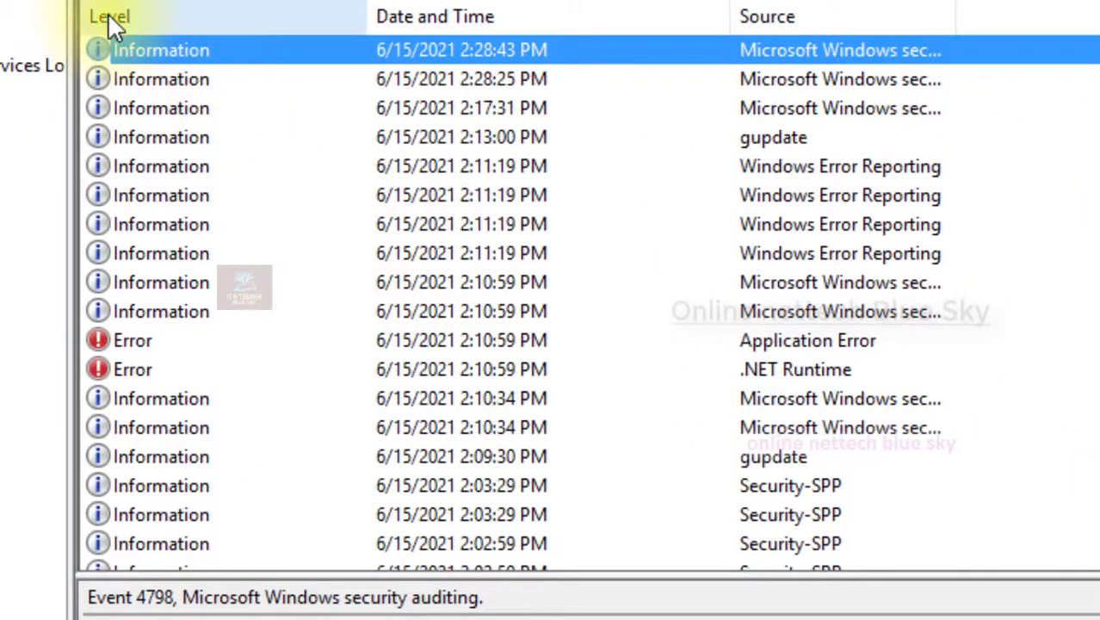
Look through the New View events of all levels down to 6/14/2021 and return to the newest entry
scroll(163, 112, down, 4)
scroll(147, 142, up, 1)
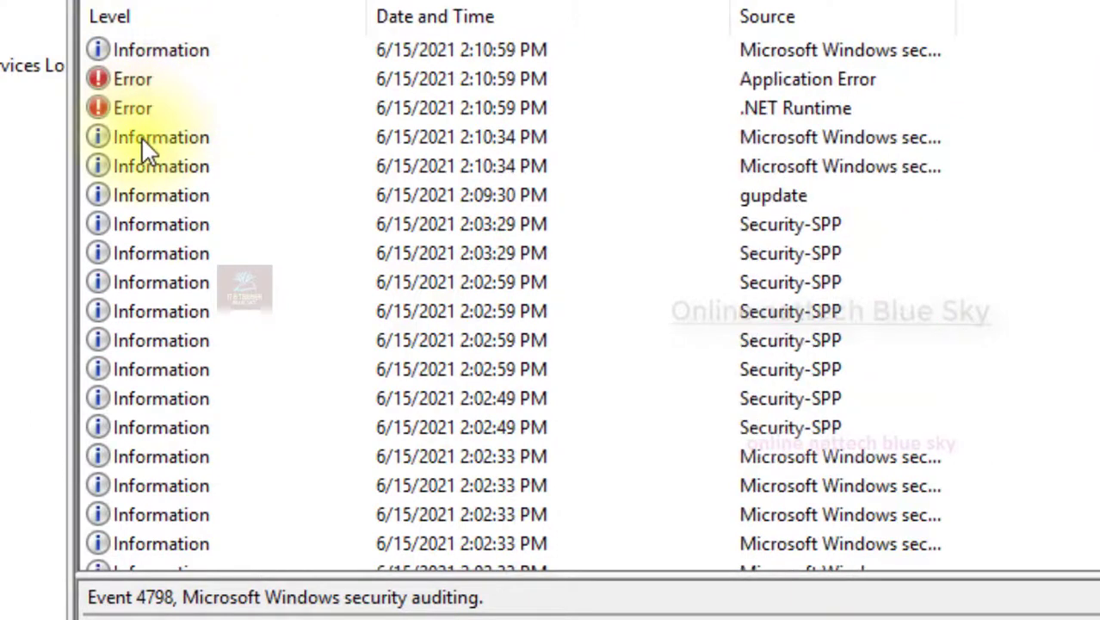
scroll(145, 150, down, 10)
scroll(160, 204, down, 15)
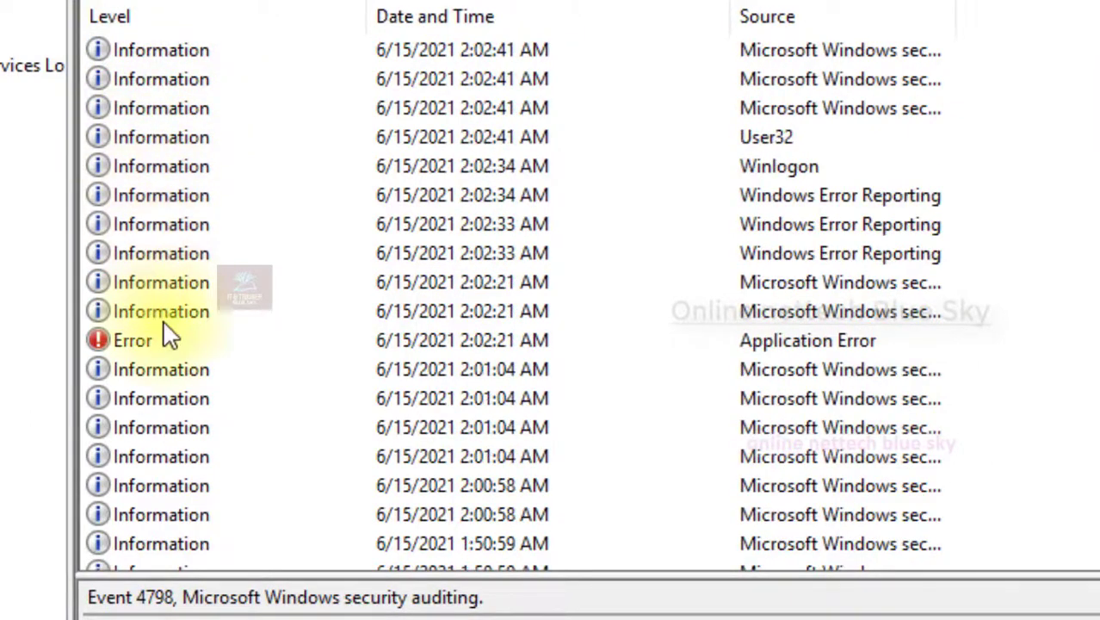
scroll(184, 284, down, 5)
scroll(184, 284, up, 18)
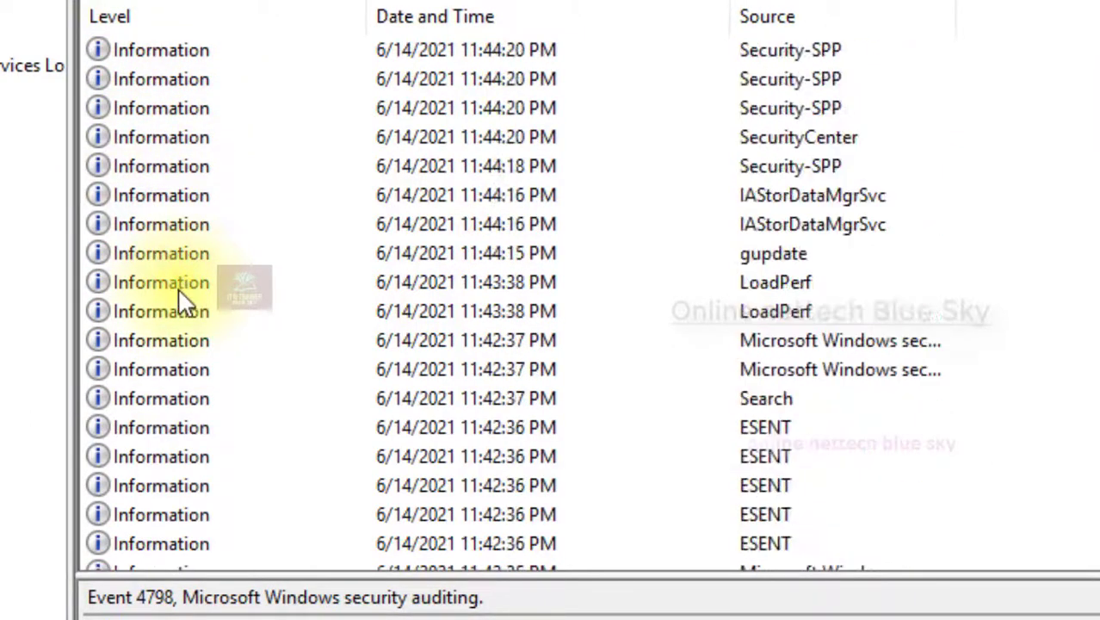
scroll(184, 284, up, 15)
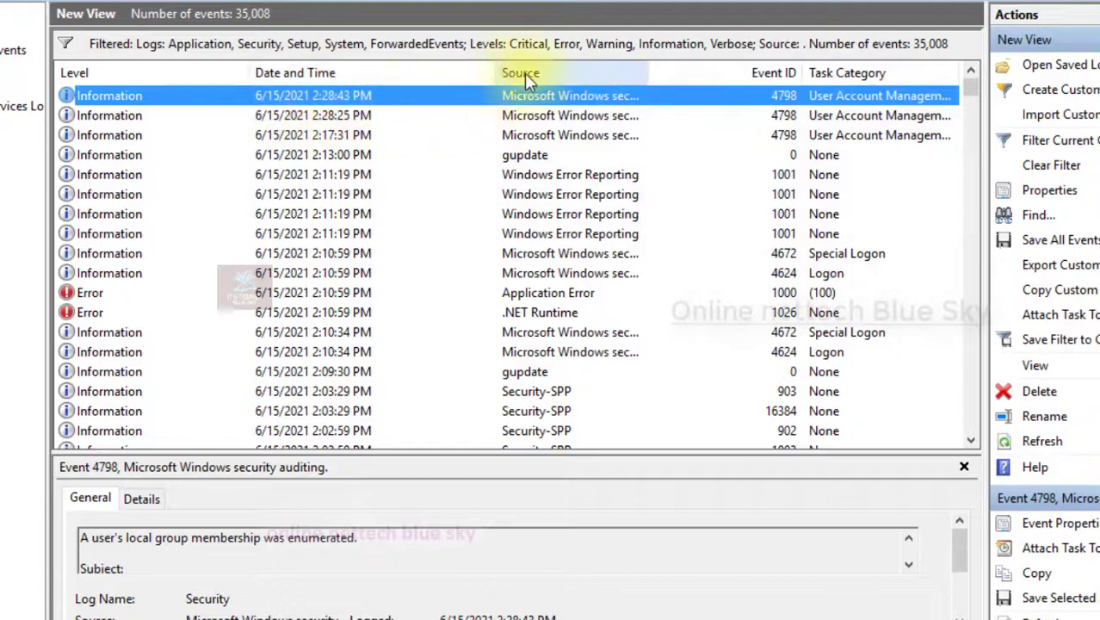
Widen the Source column of New View so the full source names fit
drag(641, 71, 767, 93)
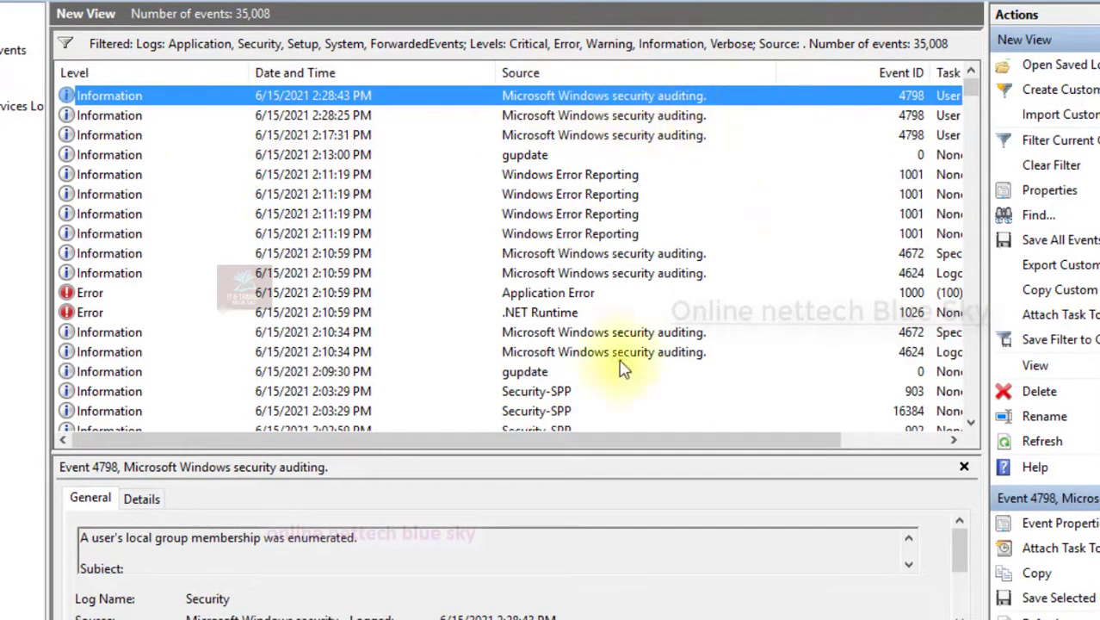
mouse_move(475, 444)
mouse_down()
mouse_move(533, 445)
mouse_move(474, 444)
mouse_up()
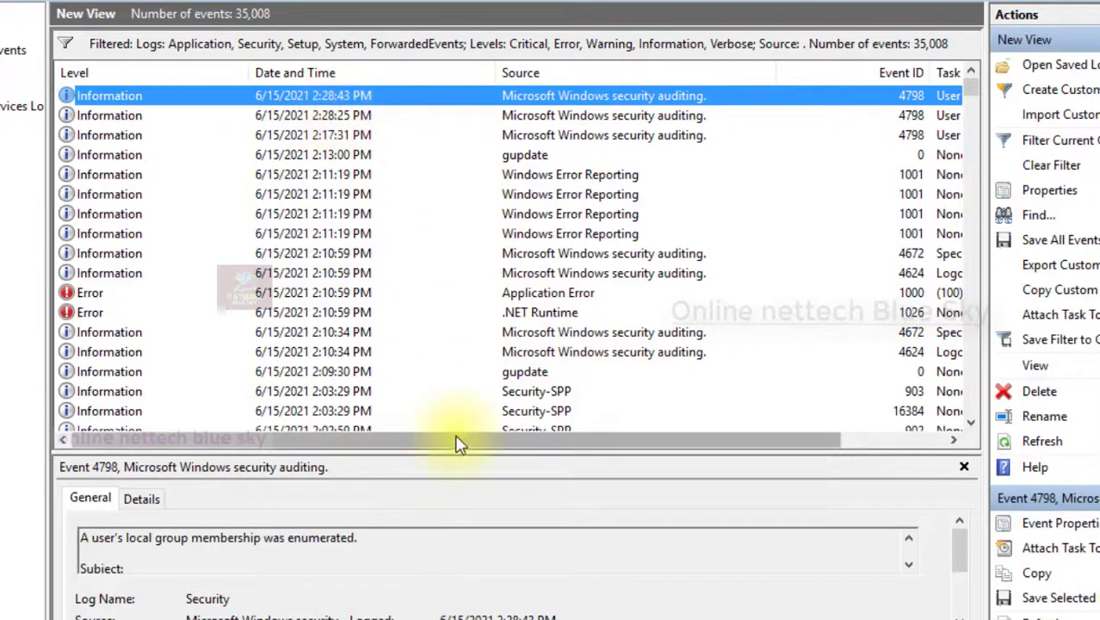
drag(458, 441, 426, 449)
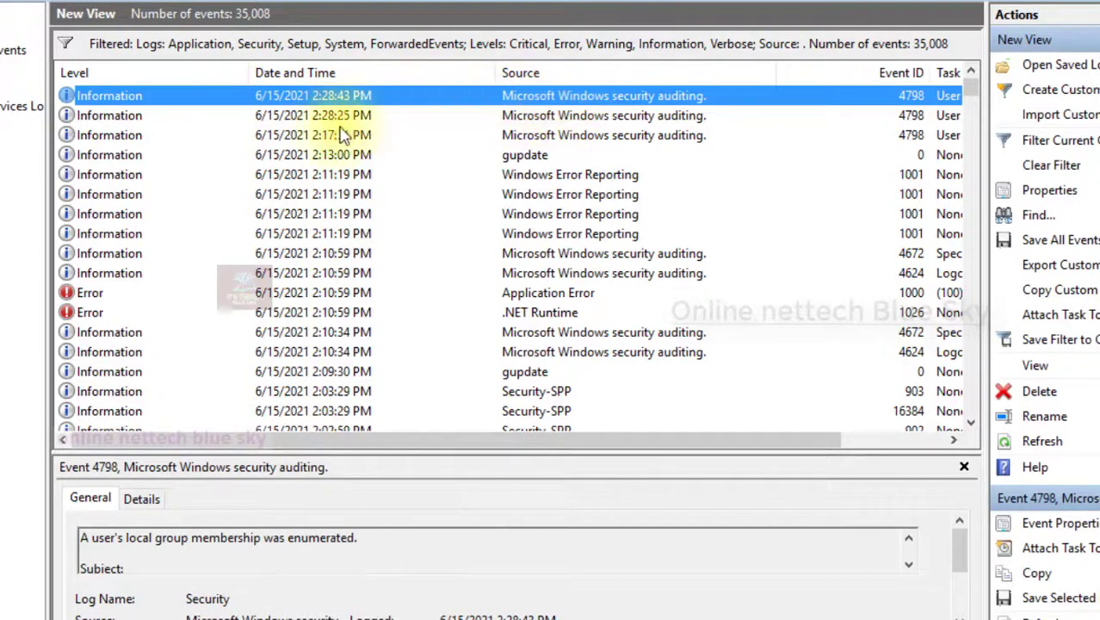
View the properties of the newest security auditing event, highlight its description sentence and close the properties
double_click(373, 96)
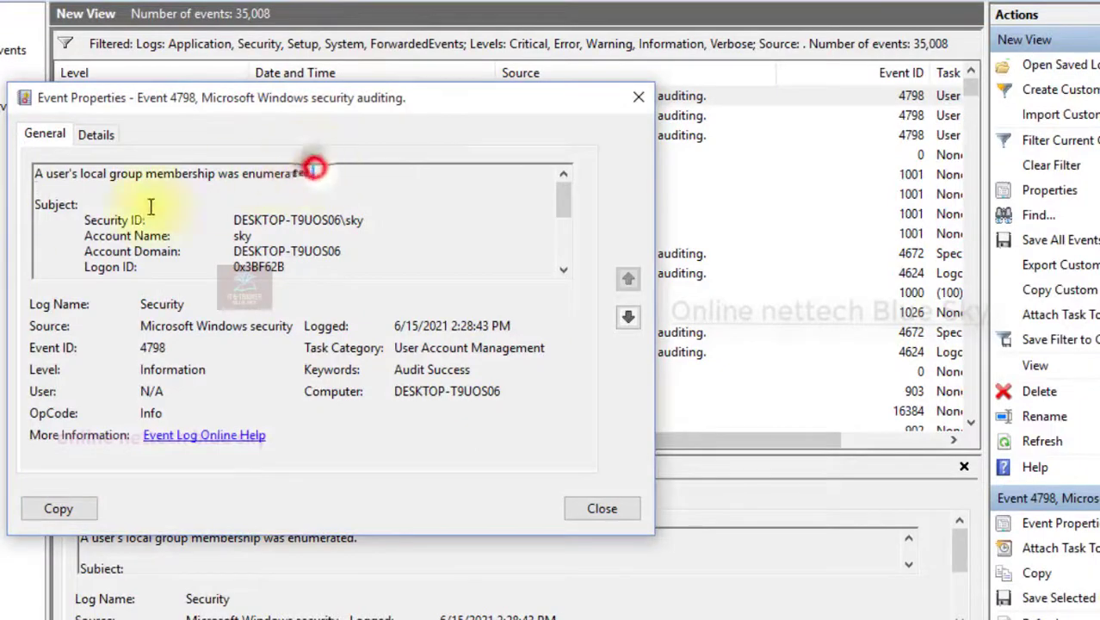
drag(312, 174, 45, 174)
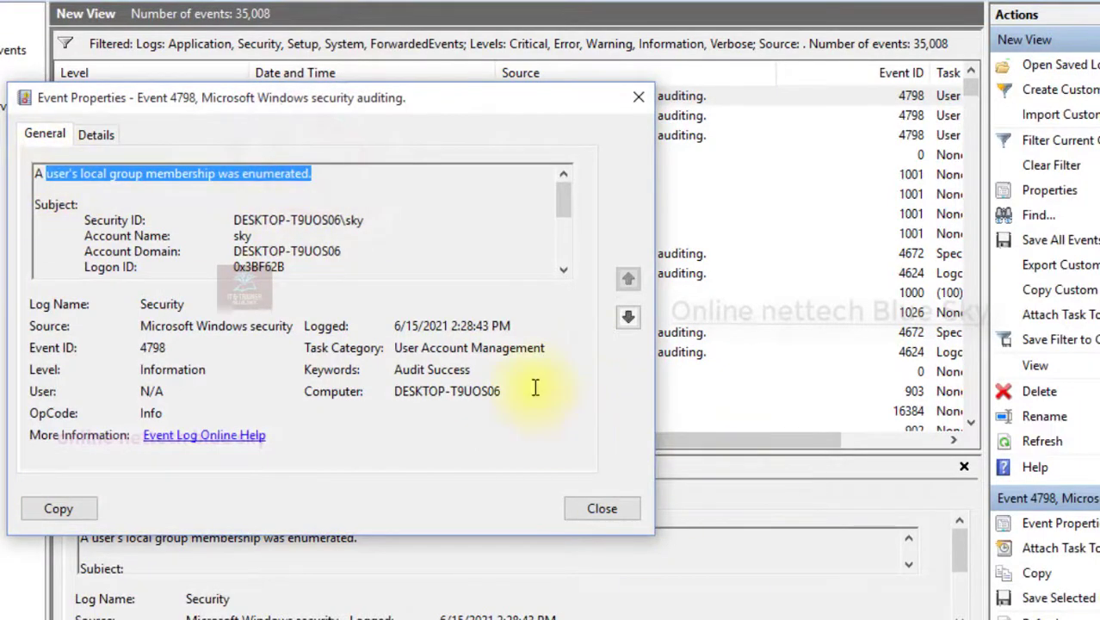
click(603, 508)
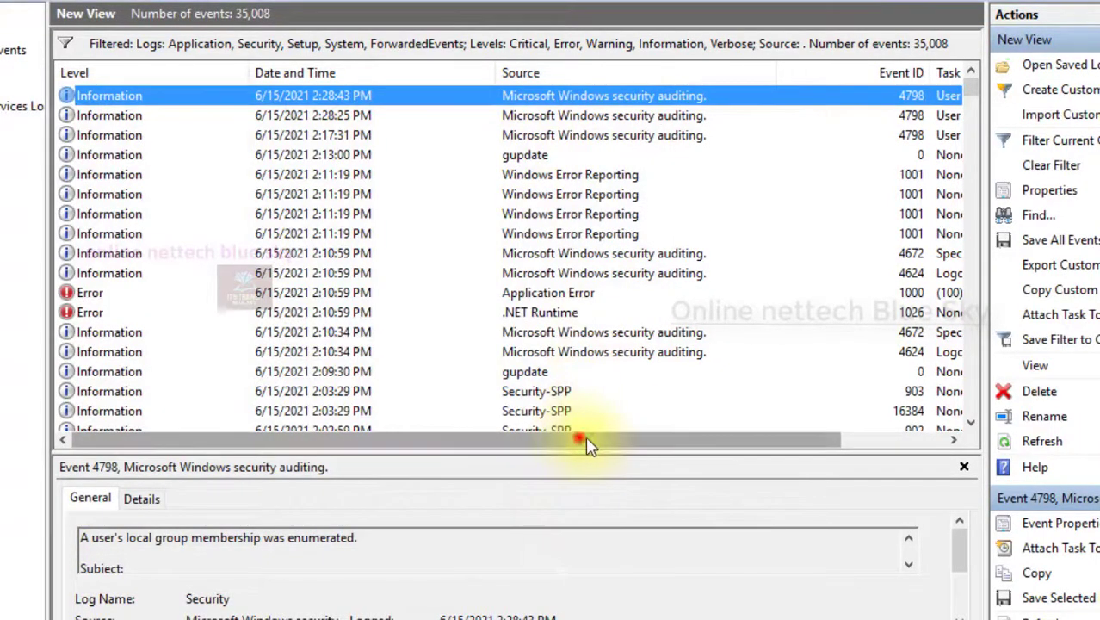
Collapse the Event ID column of New View completely and widen the Task Category column to fit its full text
drag(579, 438, 727, 446)
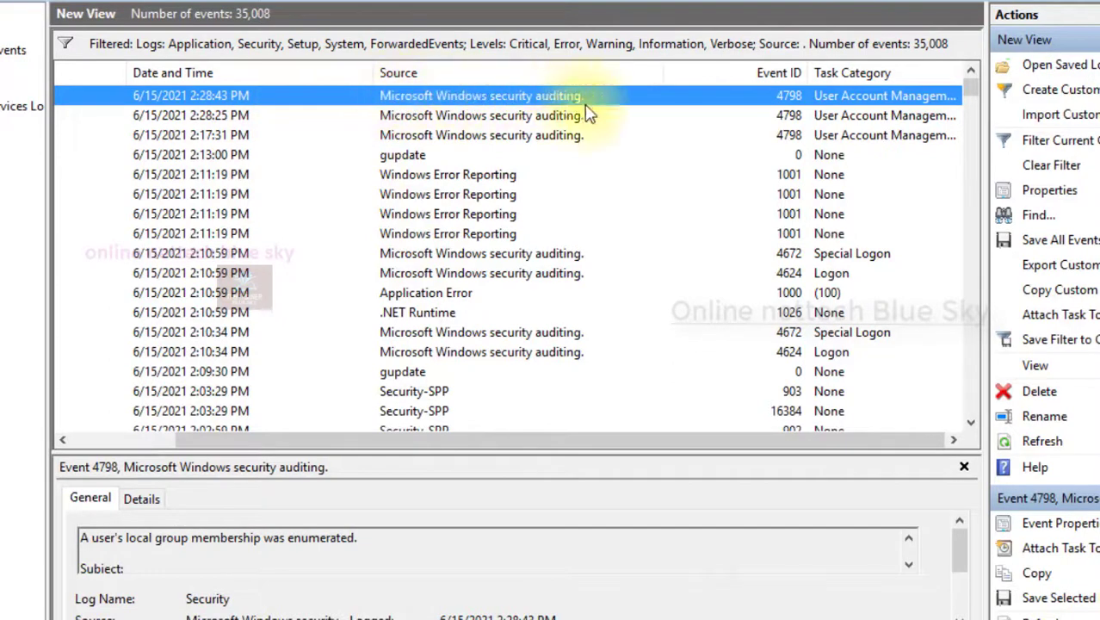
drag(713, 440, 811, 440)
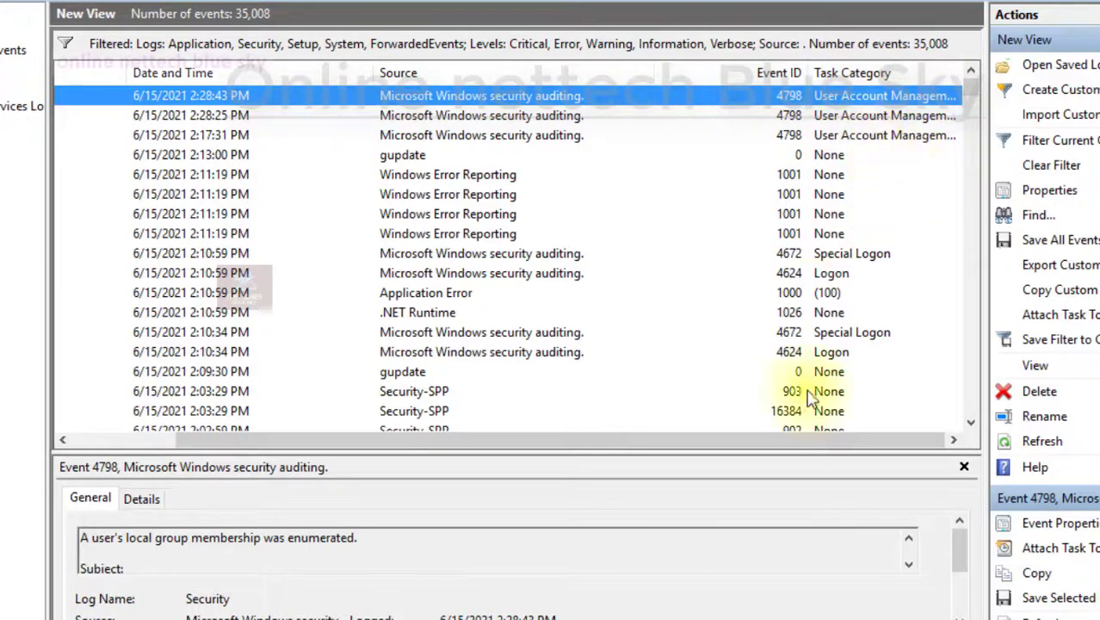
click(834, 441)
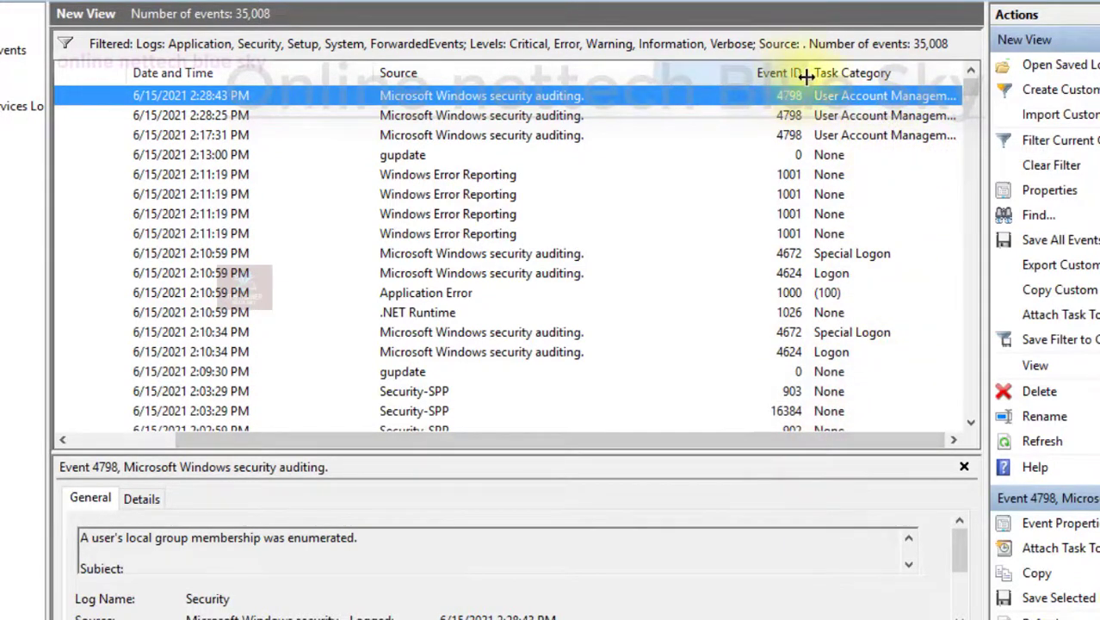
drag(805, 76, 688, 86)
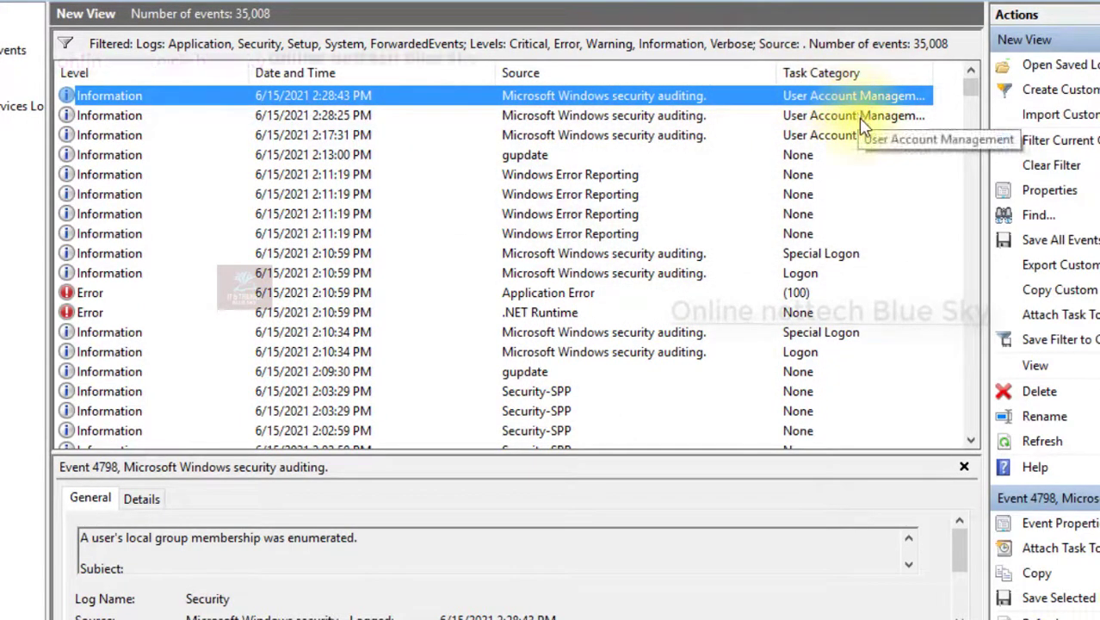
drag(933, 74, 1054, 76)
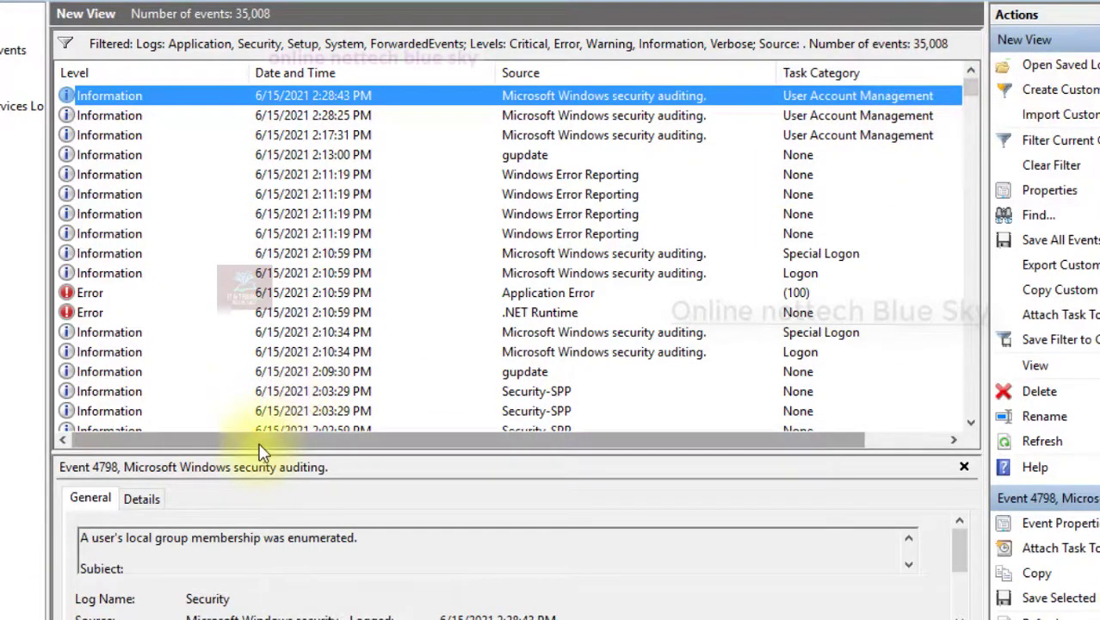
Select the security auditing event of 6/15/2021 2:01:10 PM and view the wizard for attaching a task to New View, cancelling it
scroll(213, 259, down, 6)
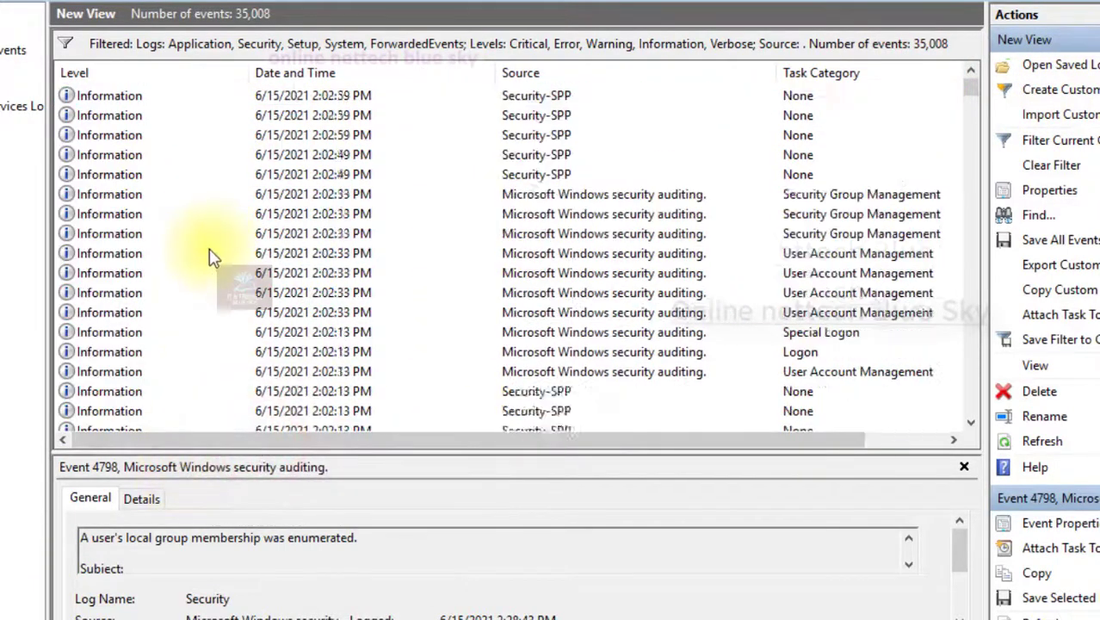
scroll(207, 276, down, 6)
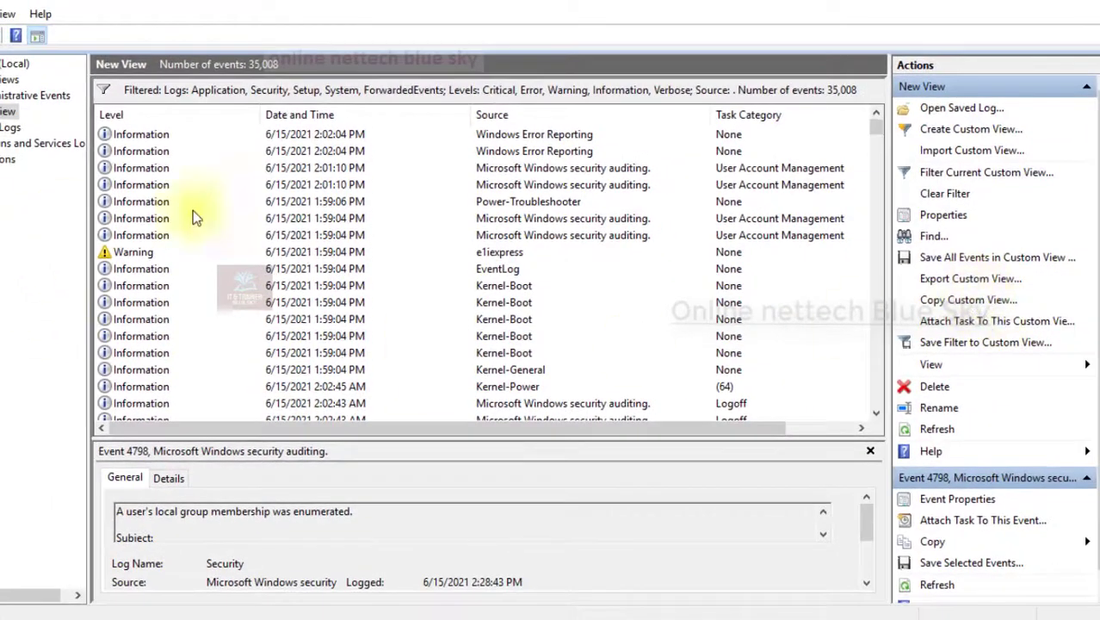
click(365, 168)
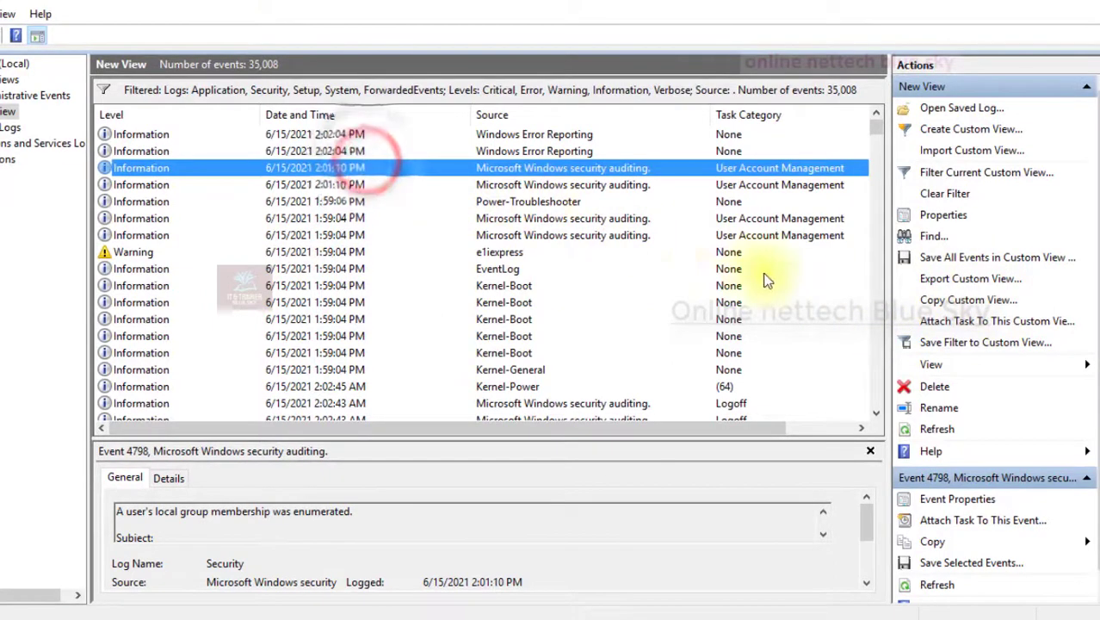
click(938, 328)
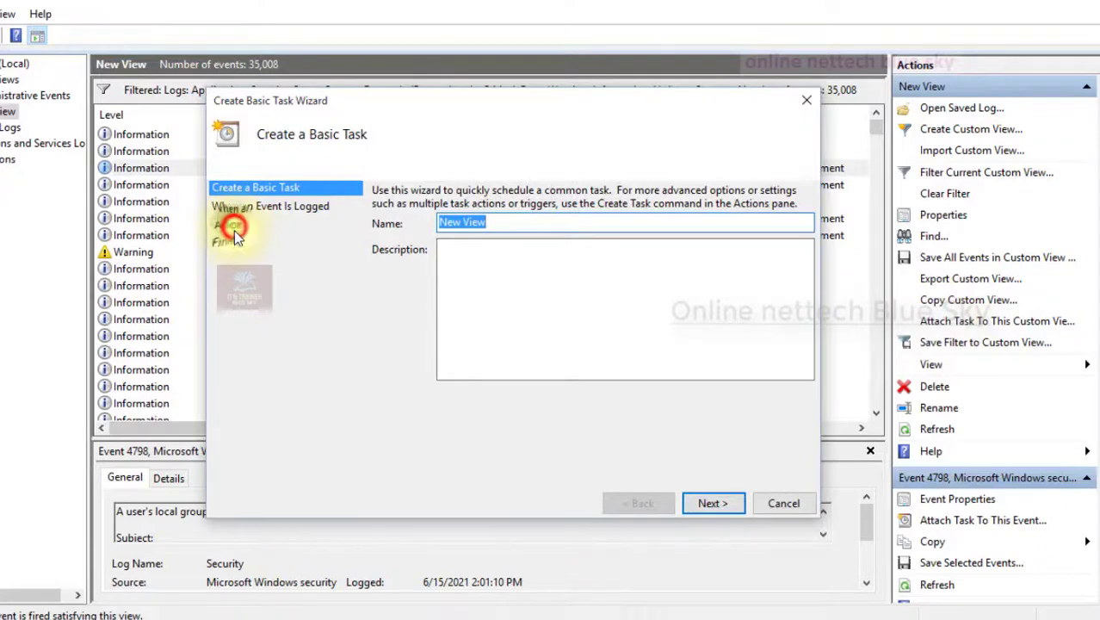
click(791, 503)
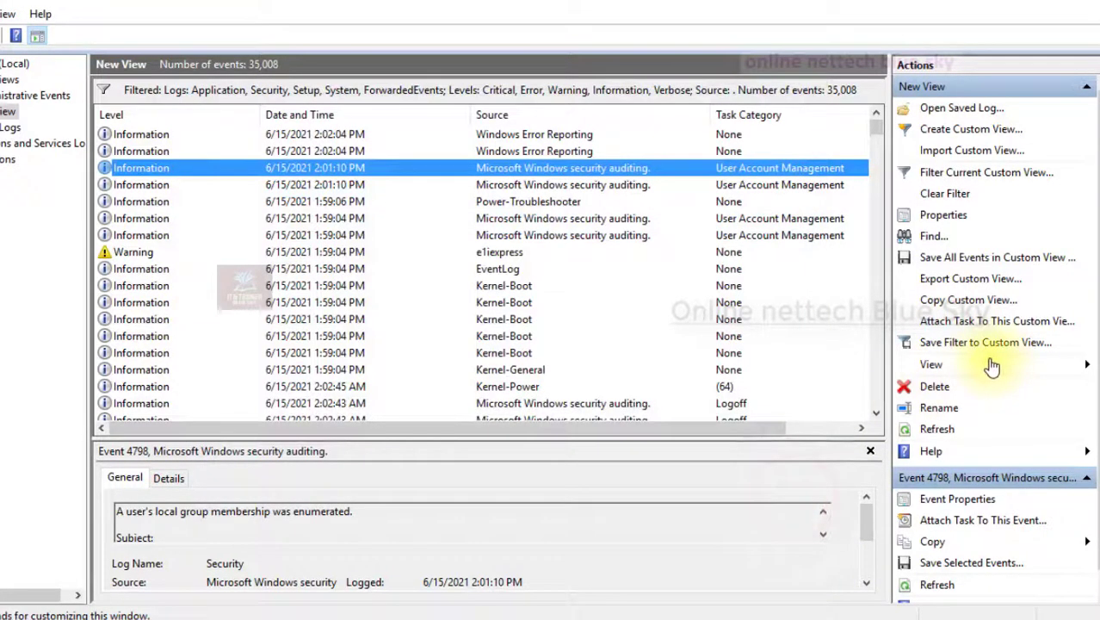
Group the New View events by Date and Time first, and switch the grouping to Event ID
click(992, 366)
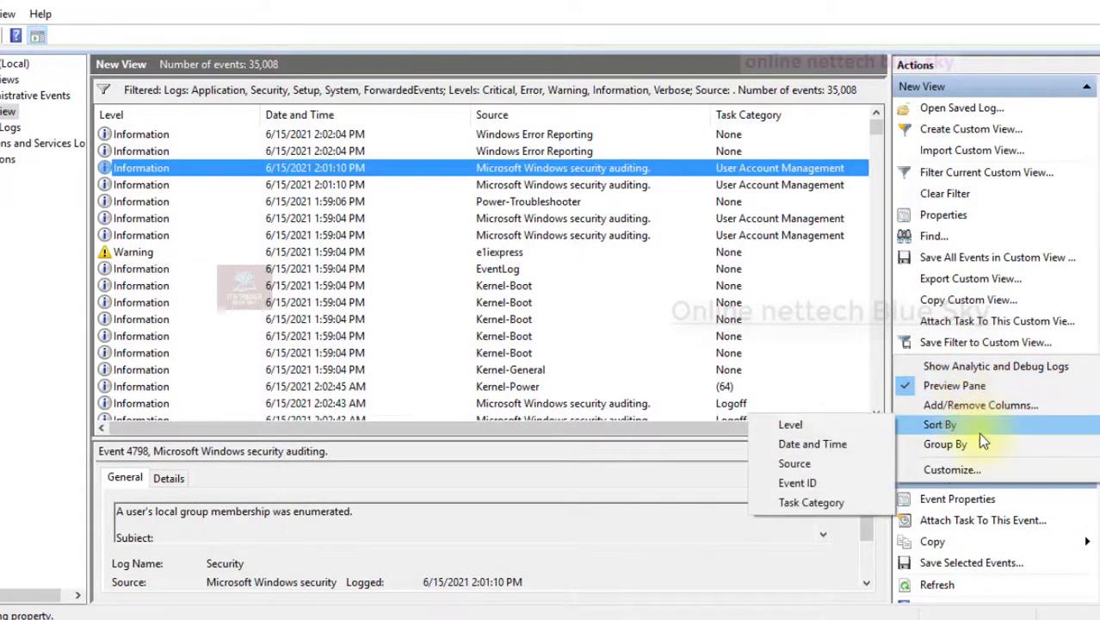
mouse_move(978, 444)
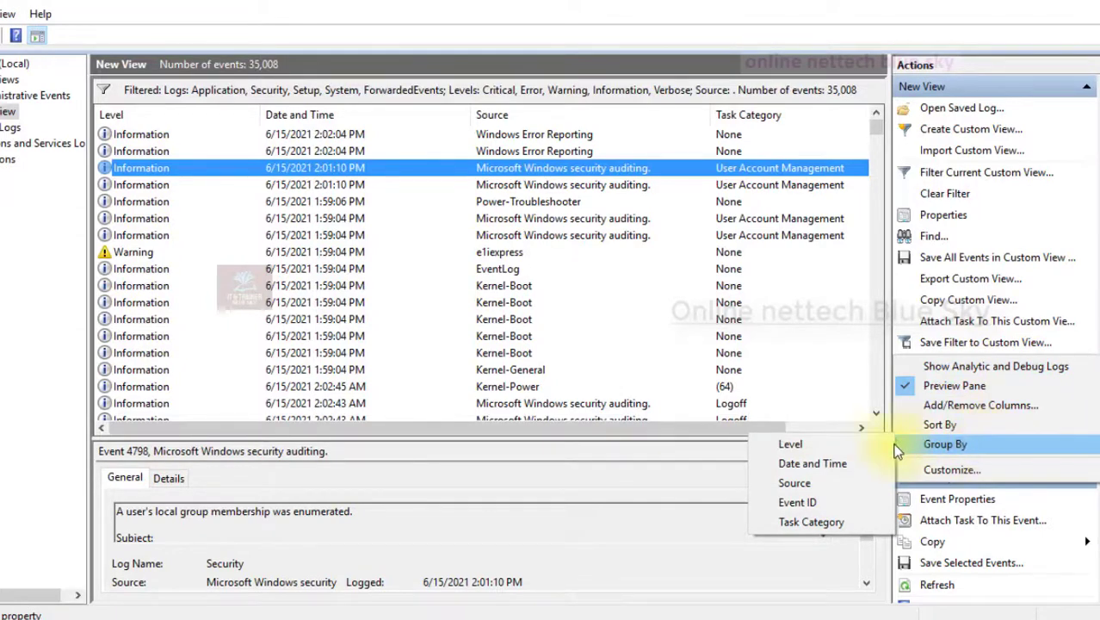
click(853, 446)
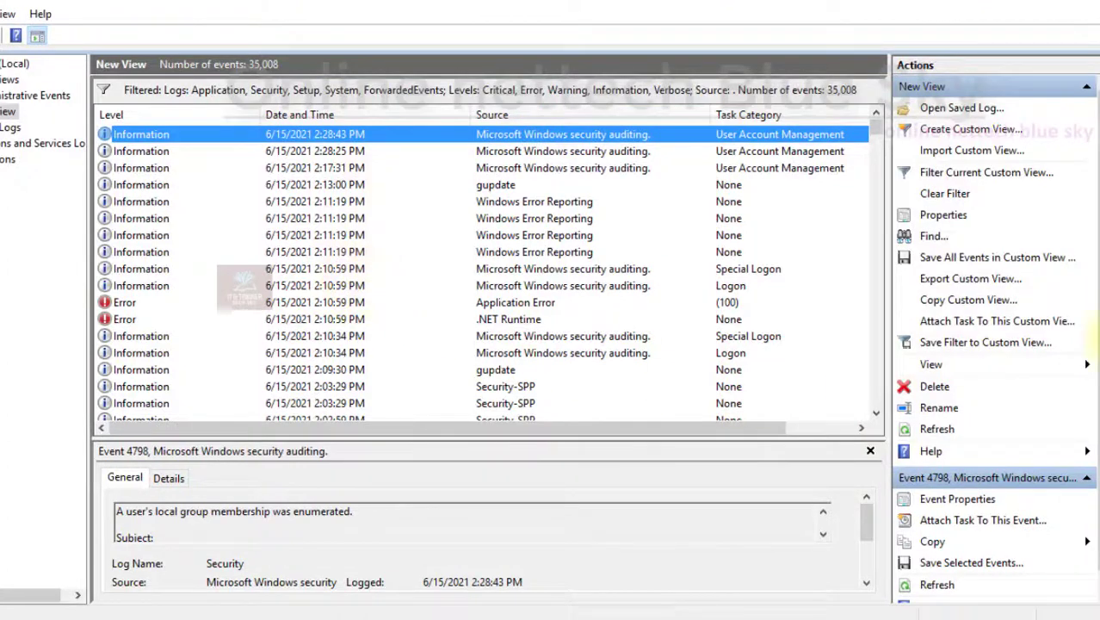
click(932, 364)
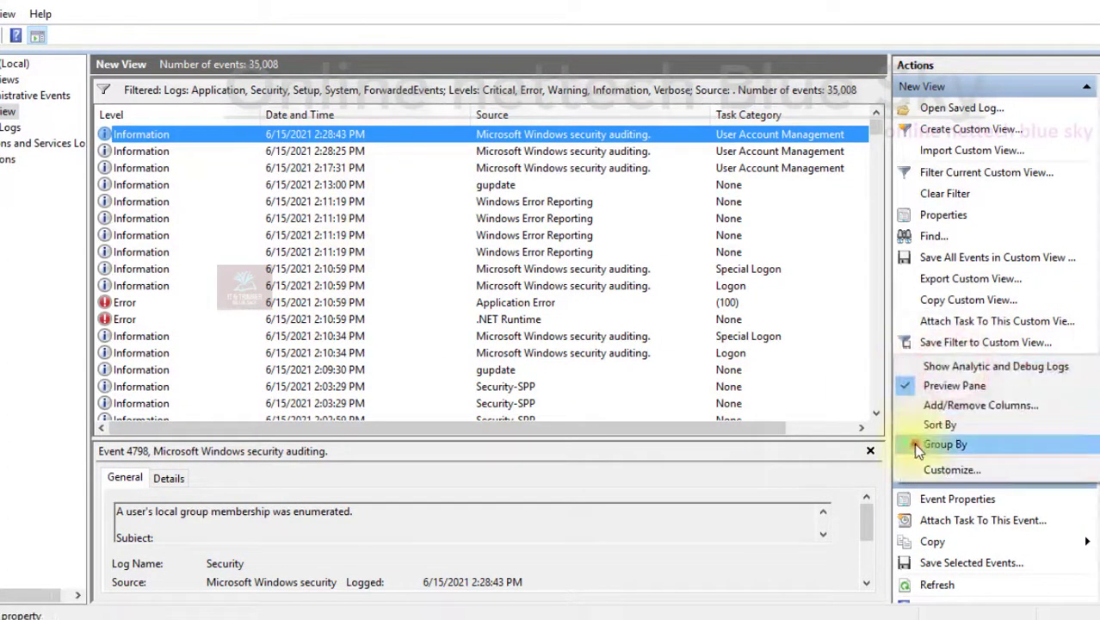
mouse_move(914, 443)
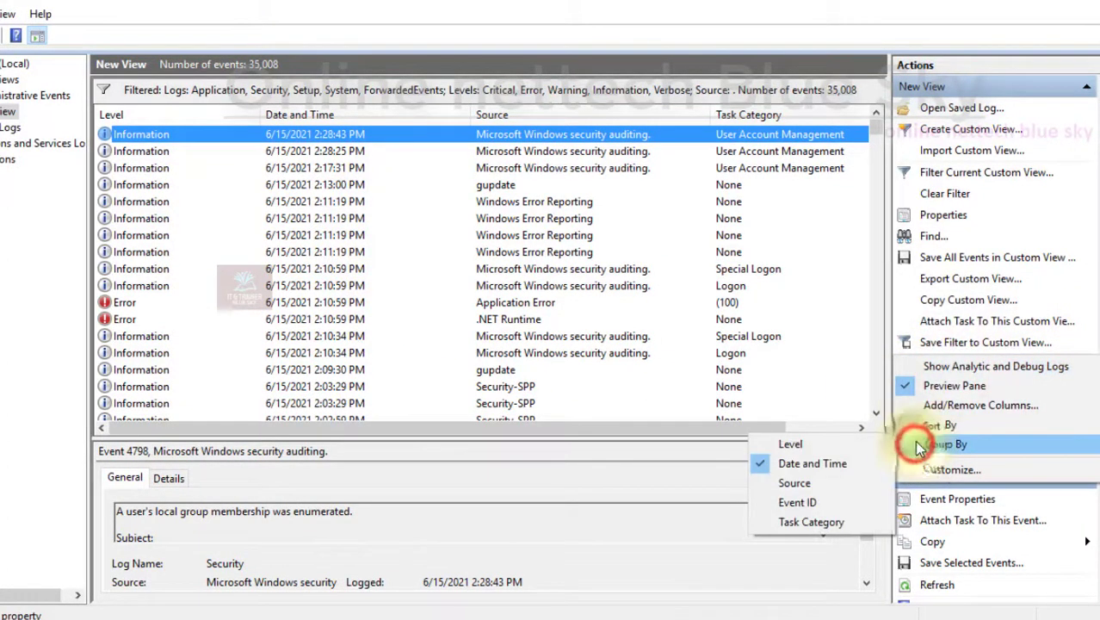
click(853, 500)
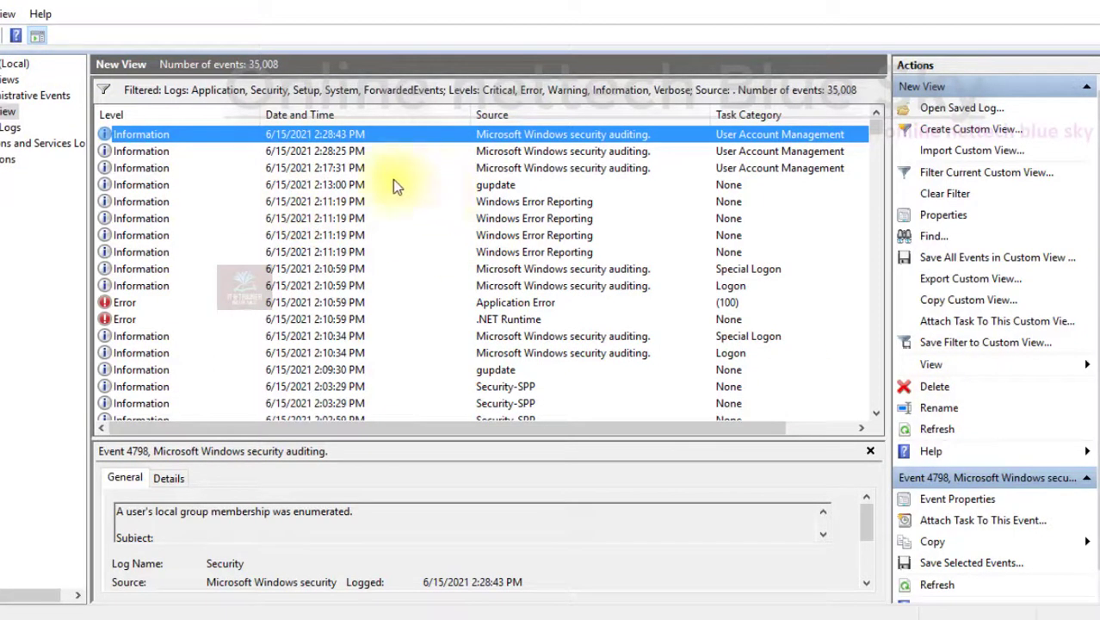
Select the gupdate event of 6/15/2021 2:13:00 PM, browse down the list and refresh New View
click(264, 184)
scroll(269, 198, down, 10)
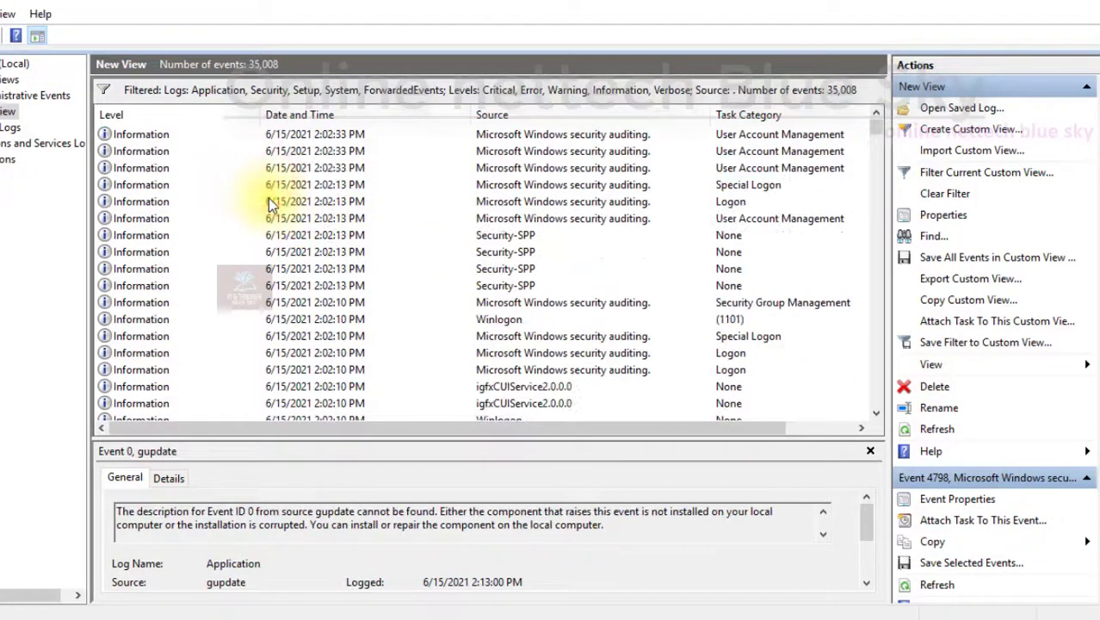
scroll(270, 197, down, 15)
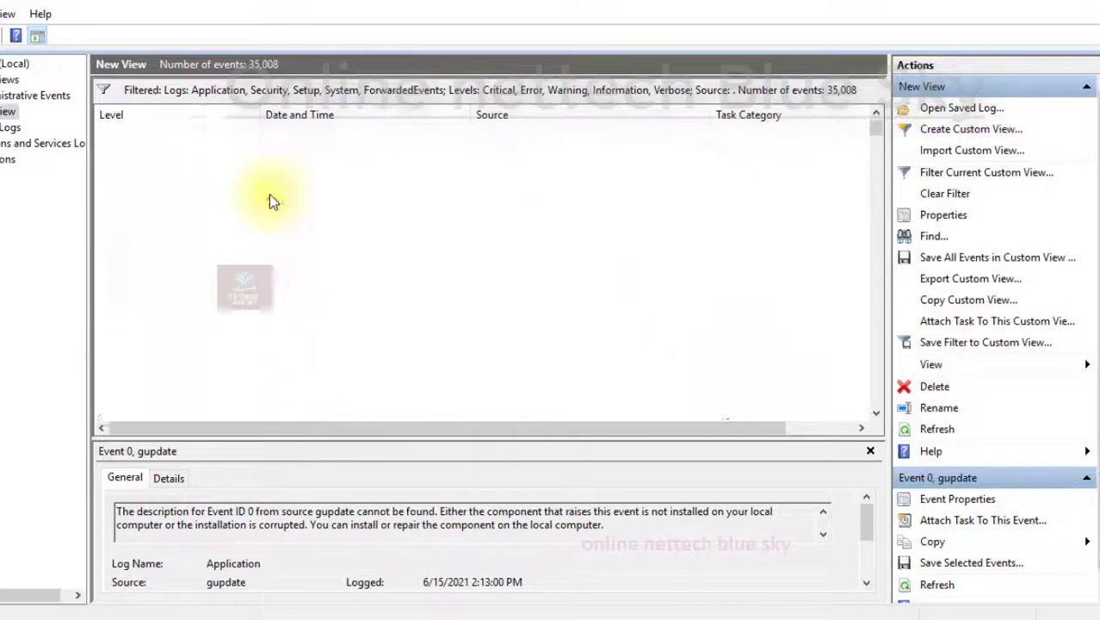
click(936, 434)
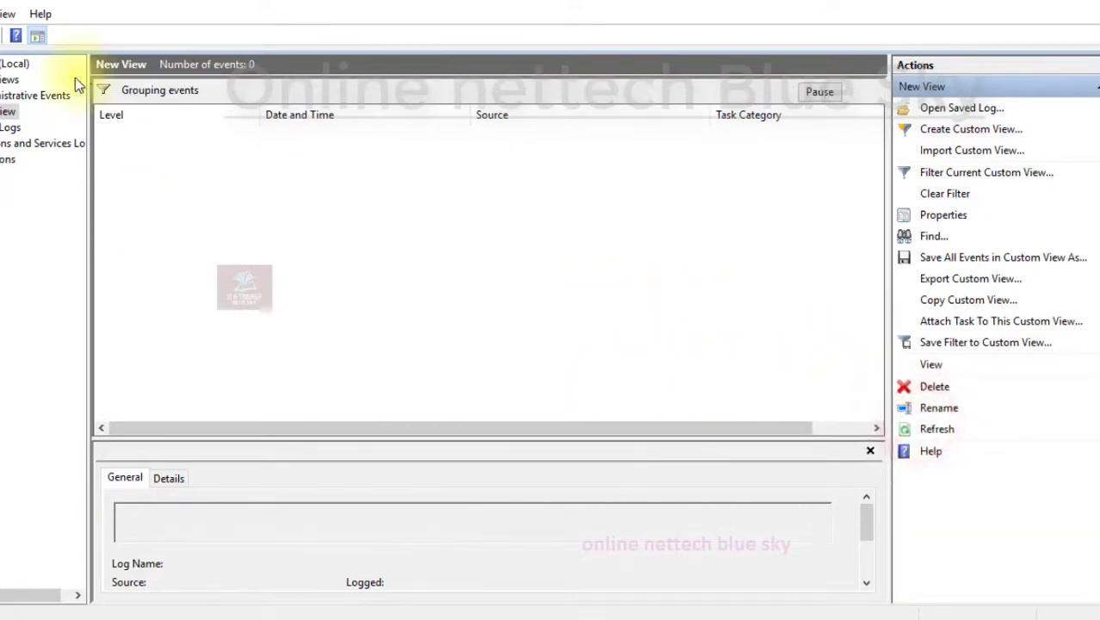
Show the Administrative Events view and browse its errors and warnings back to those of 6/11/2021
click(12, 96)
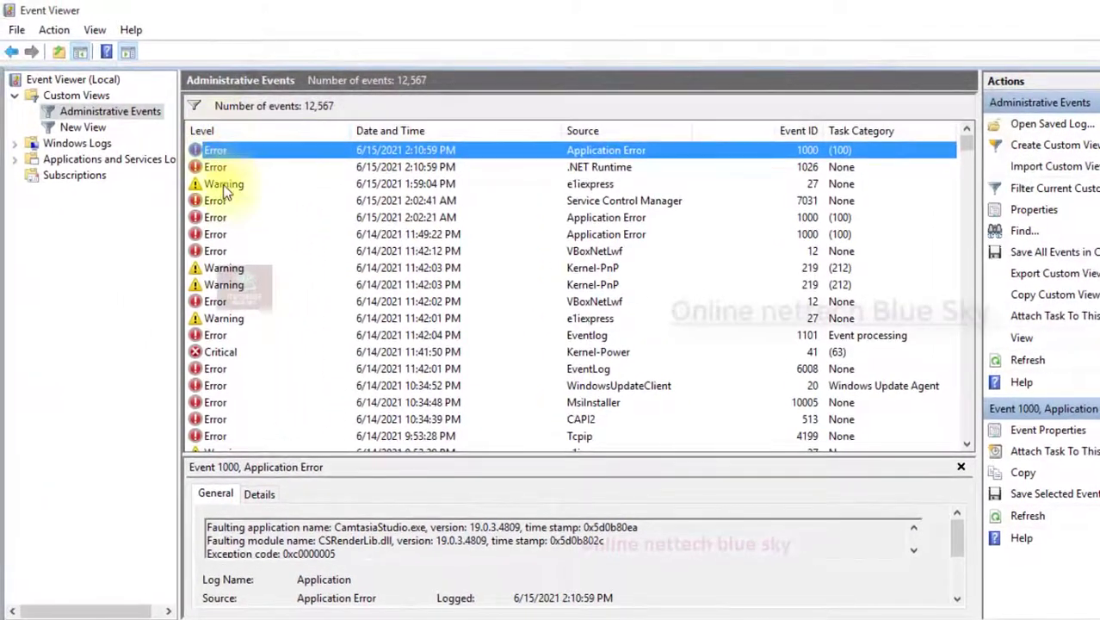
scroll(241, 275, down, 6)
scroll(238, 305, down, 15)
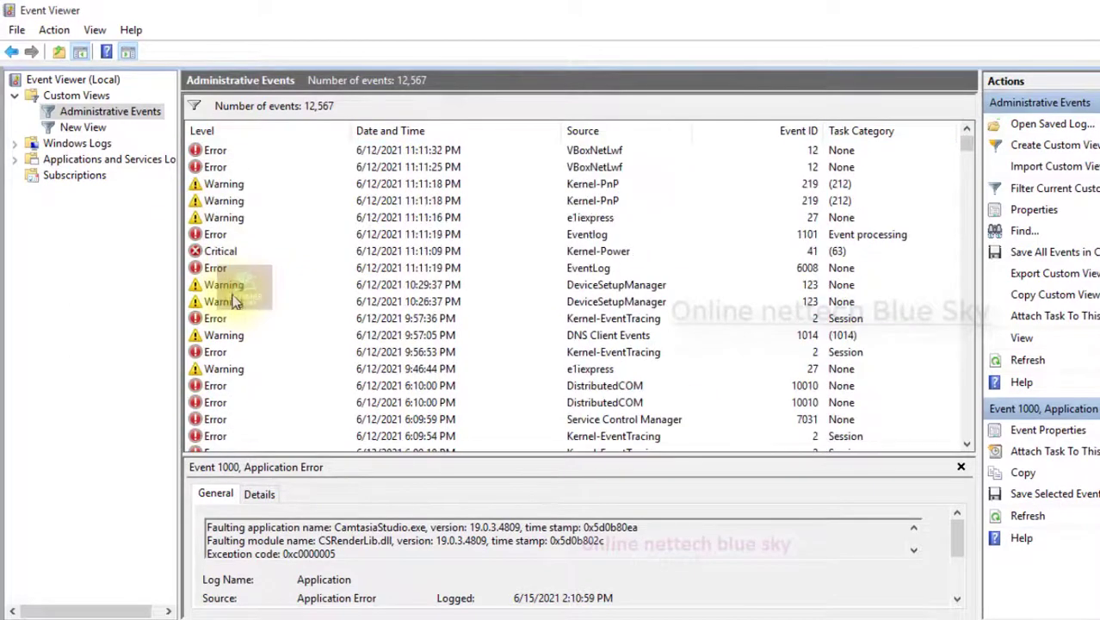
scroll(237, 310, down, 11)
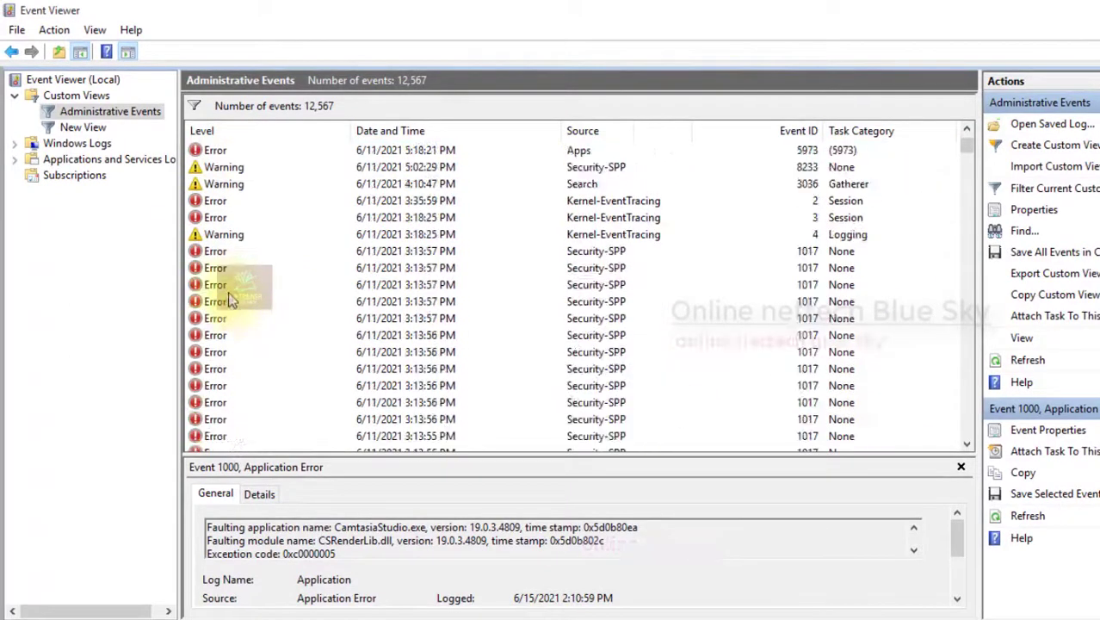
View the properties of the Application Error event of 6/15/2021 2:10:59 PM and close them
scroll(228, 294, up, 11)
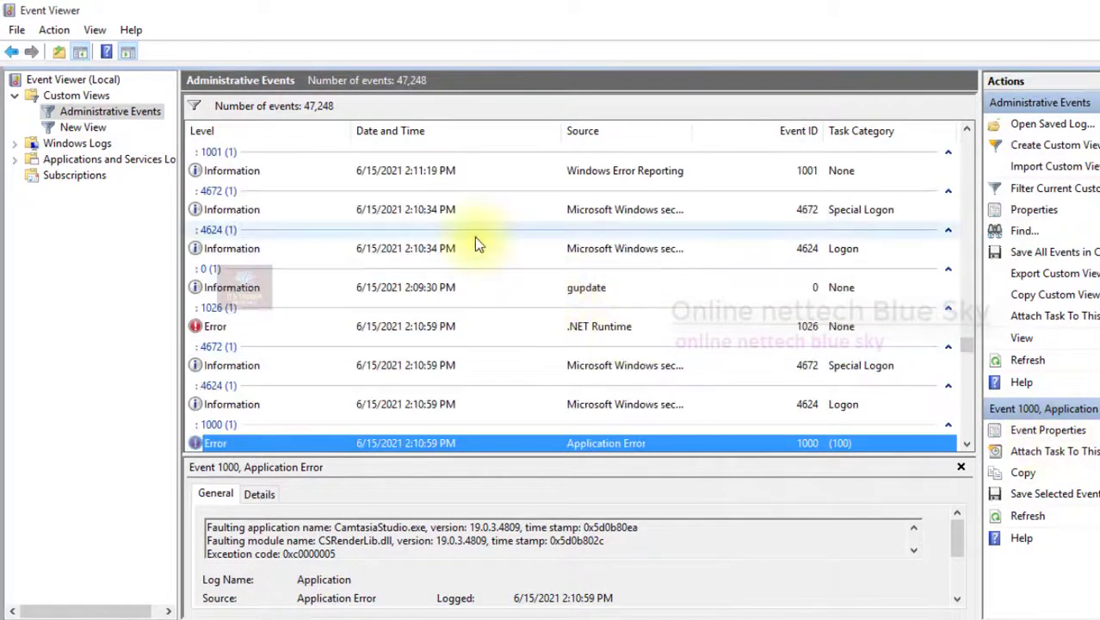
click(1055, 432)
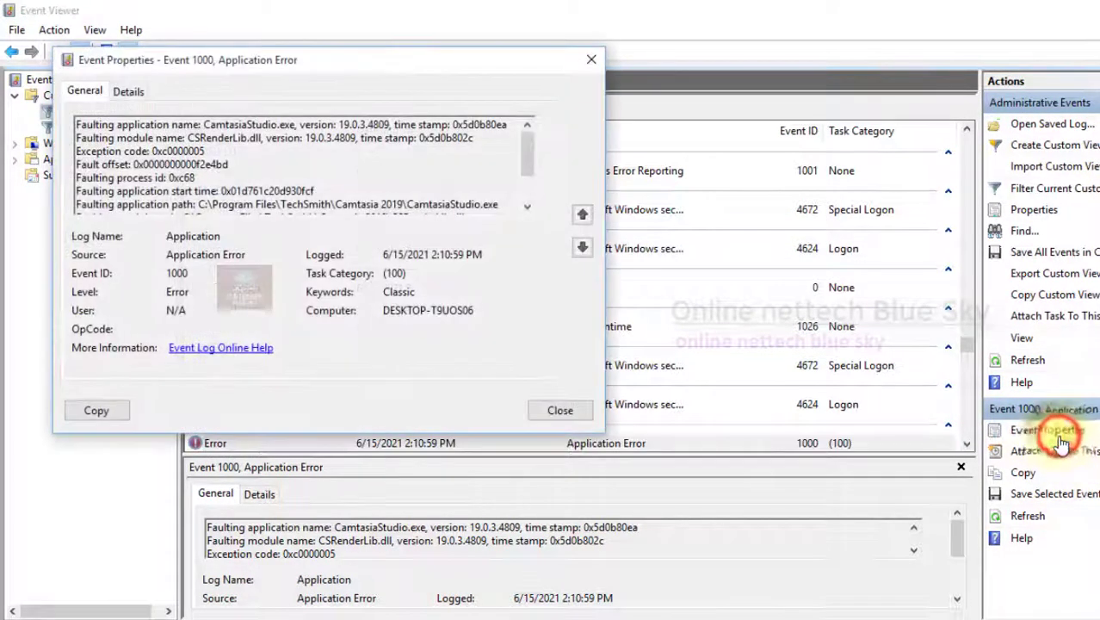
click(560, 410)
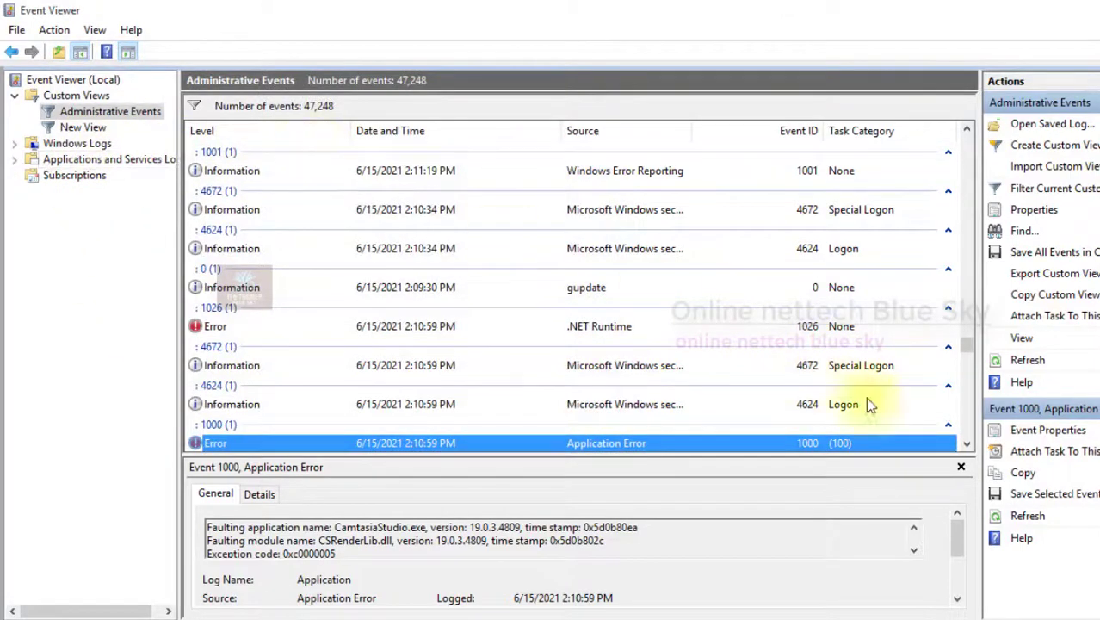
View the dialogs for exporting and copying the Administrative Events custom view, cancelling both
scroll(525, 239, up, 10)
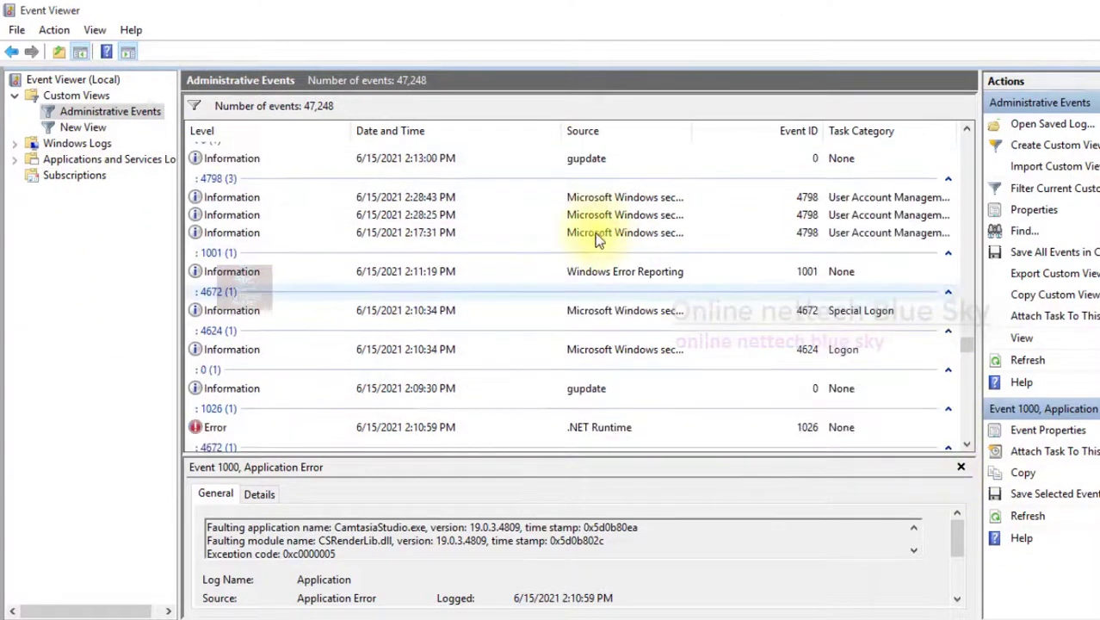
scroll(534, 232, up, 5)
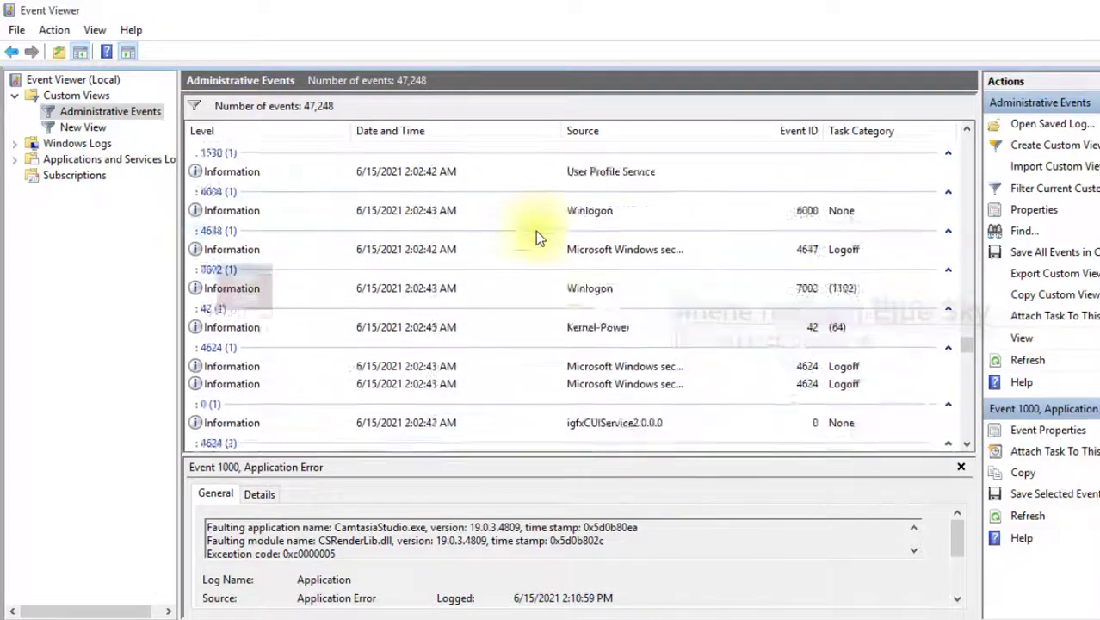
click(1055, 273)
click(539, 409)
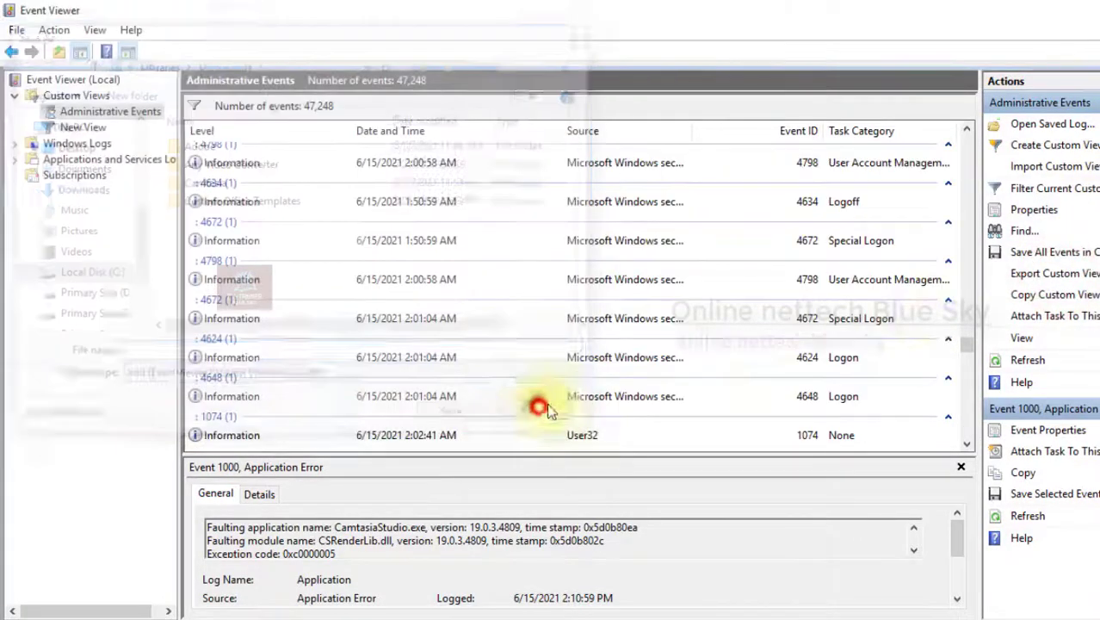
click(1014, 295)
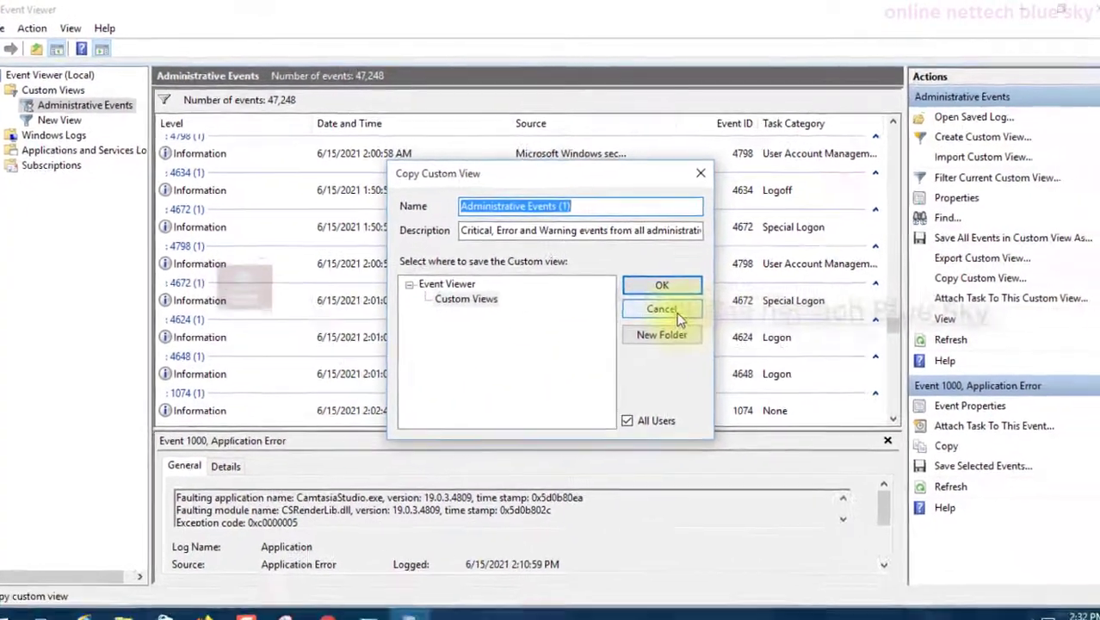
click(722, 327)
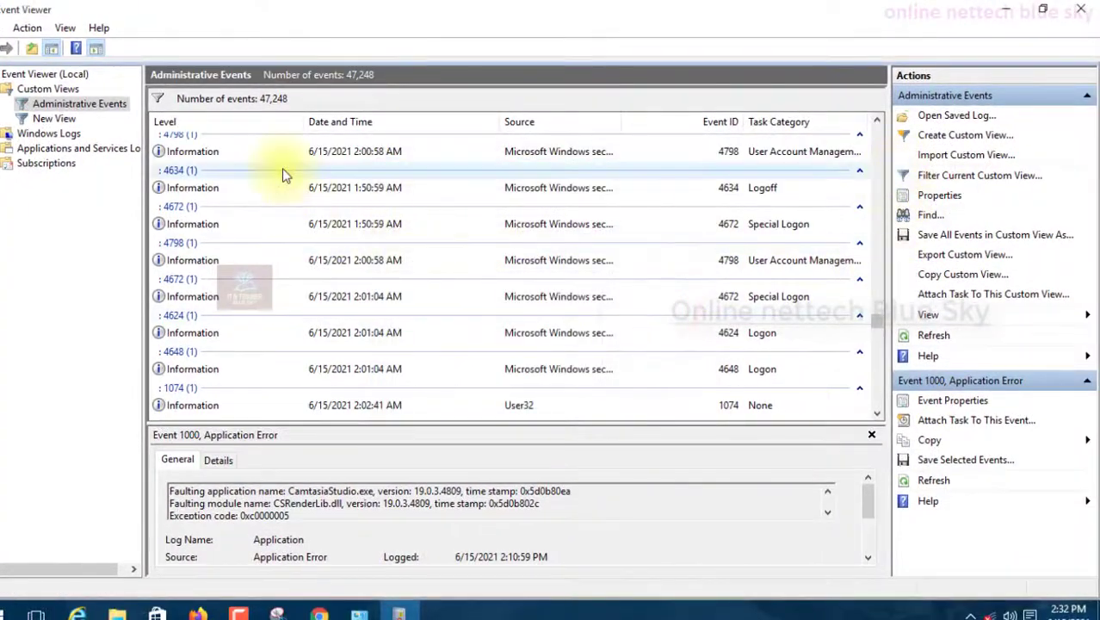
Browse to the 4799 group of 6/14/2021 10:34:44 PM, select the whole group, and select only its second event
scroll(283, 167, up, 5)
scroll(284, 165, up, 5)
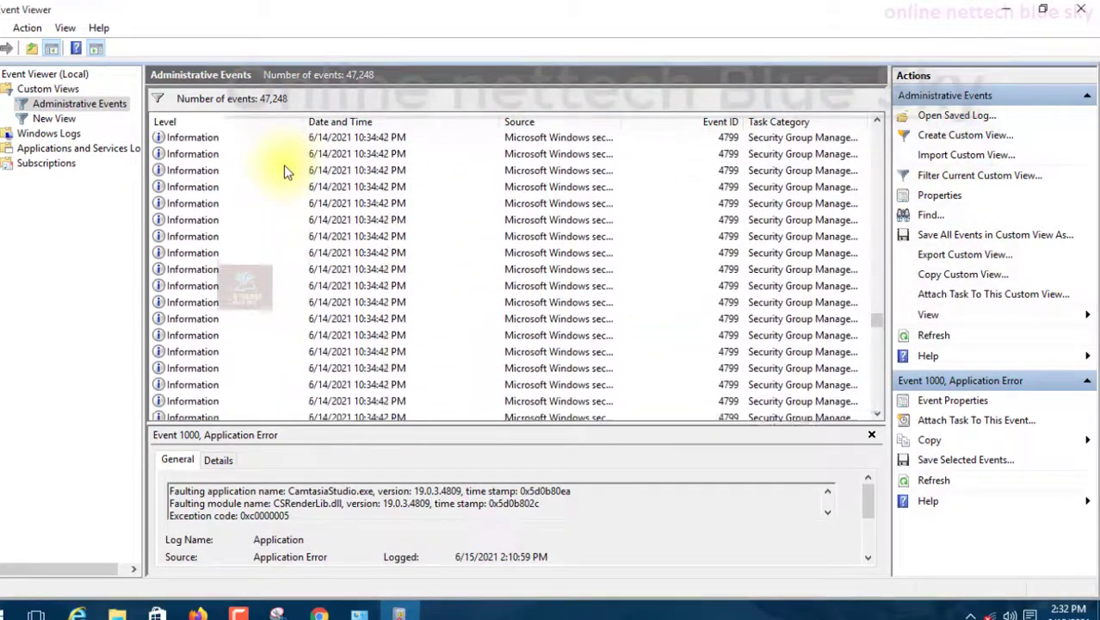
scroll(284, 171, up, 6)
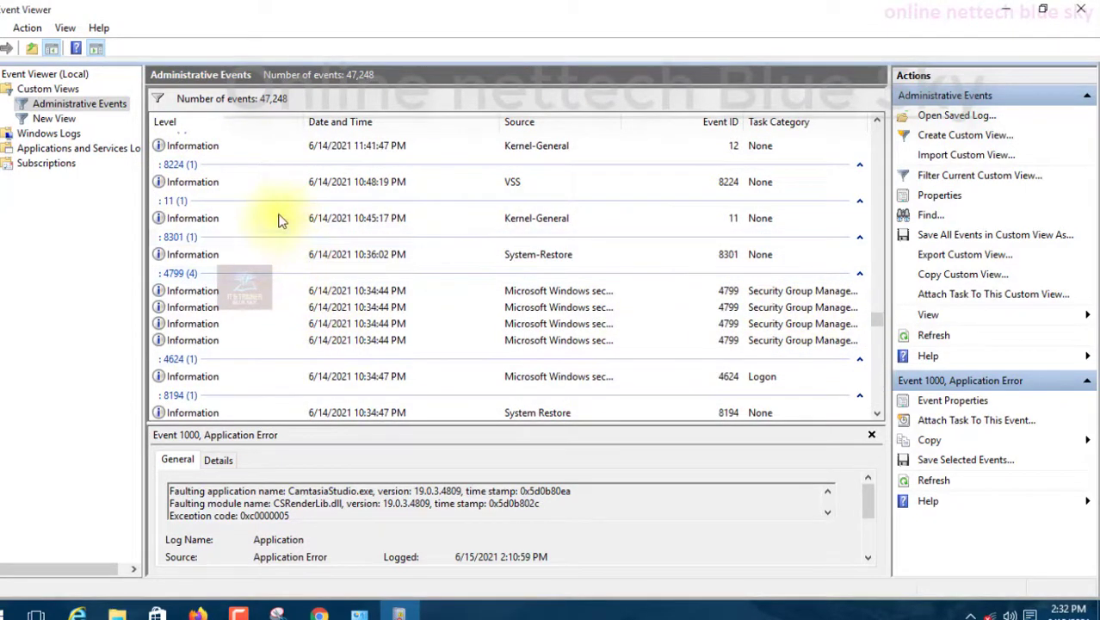
click(255, 272)
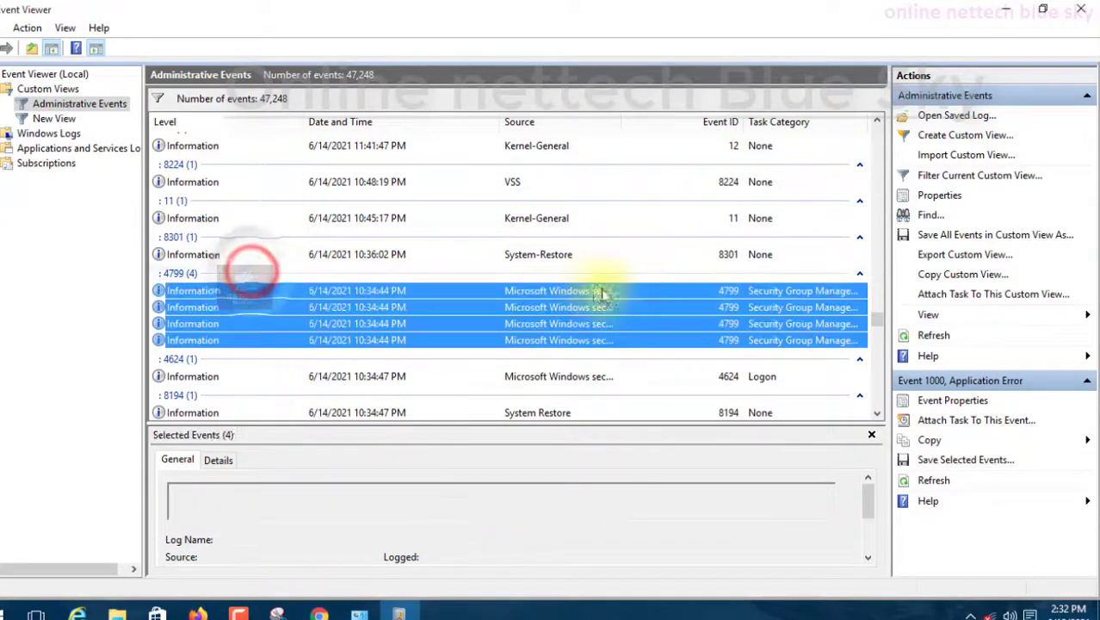
click(732, 309)
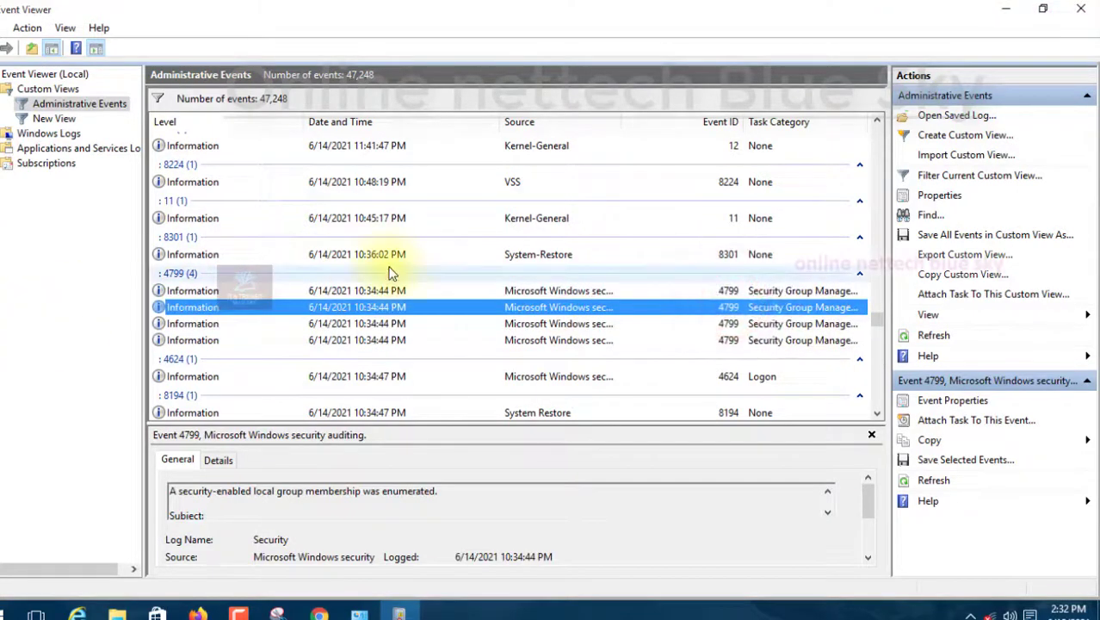
scroll(793, 273, up, 4)
scroll(793, 273, down, 4)
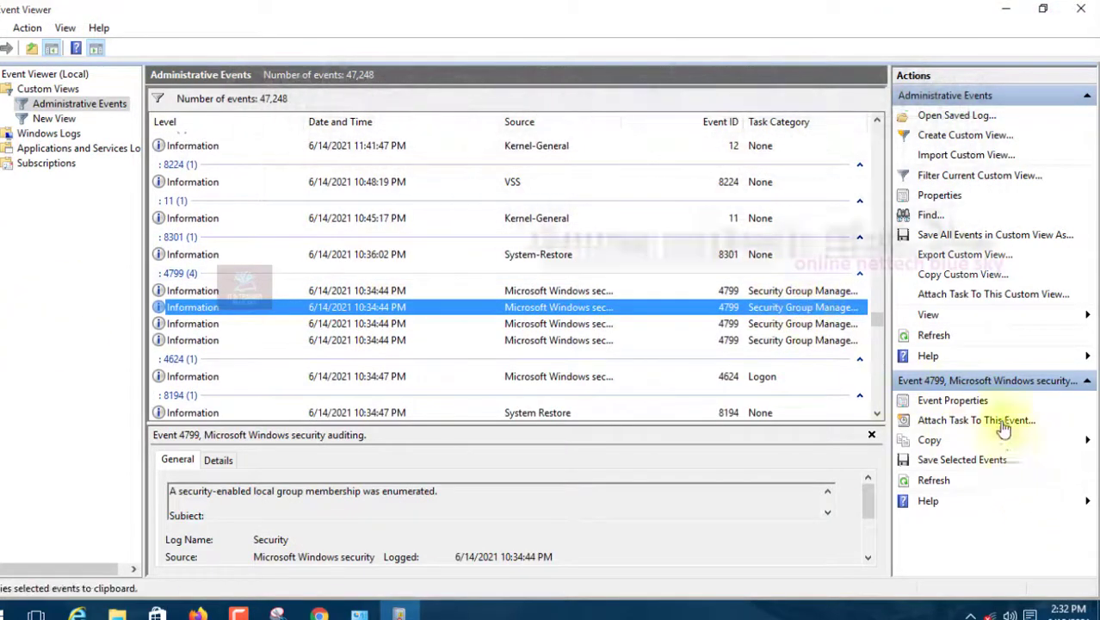
Group the Administrative Events by Level and browse the critical and error groups
click(981, 310)
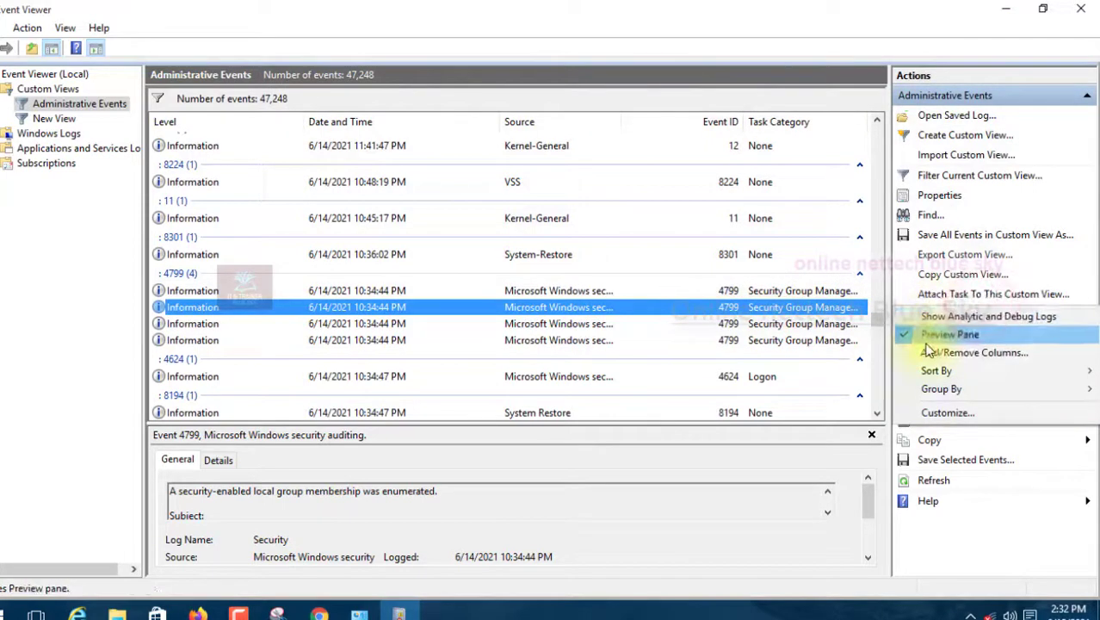
click(914, 389)
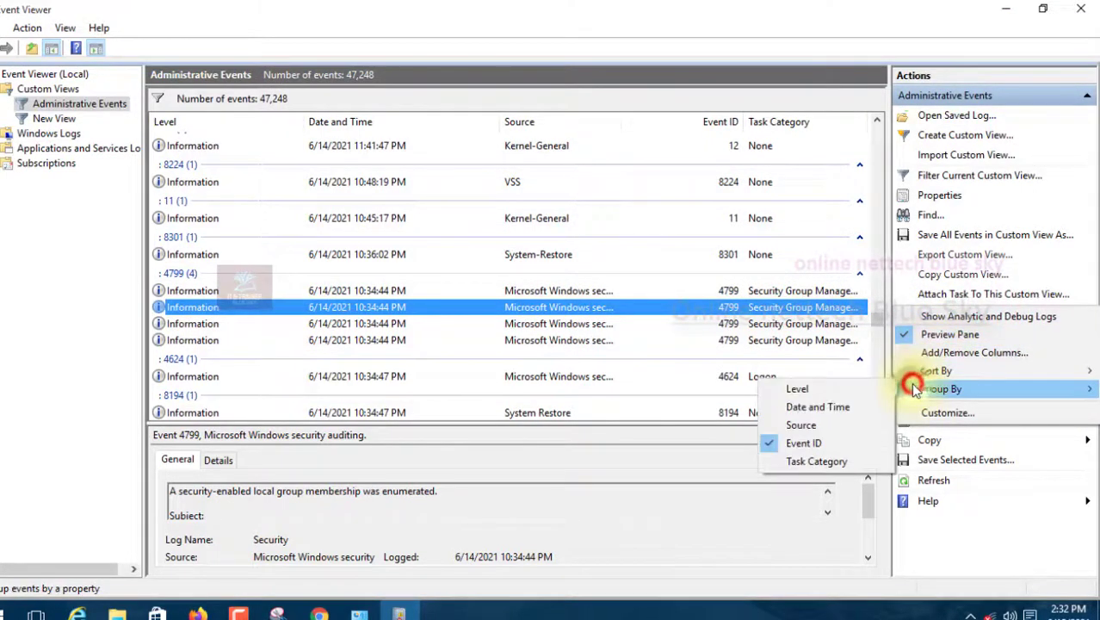
click(863, 389)
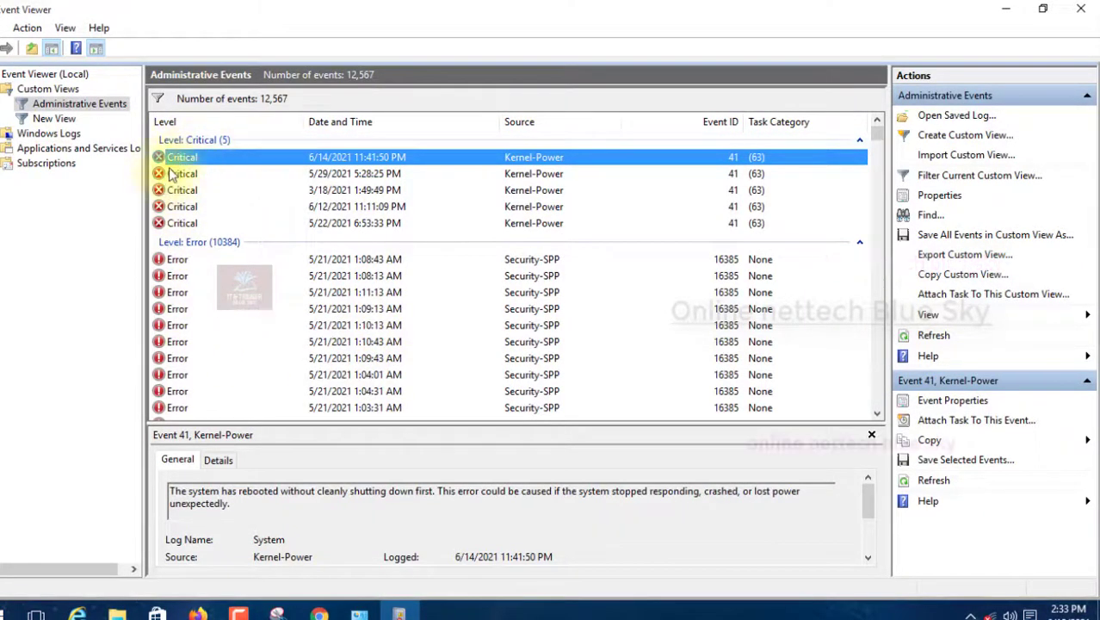
scroll(169, 173, down, 1)
scroll(237, 215, down, 2)
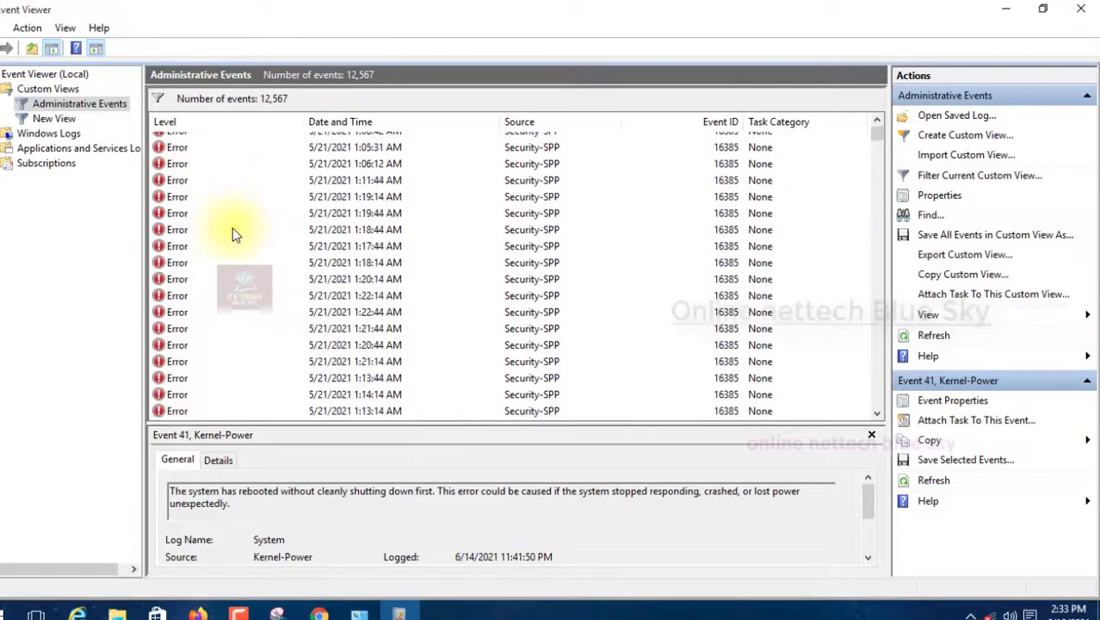
scroll(224, 225, up, 4)
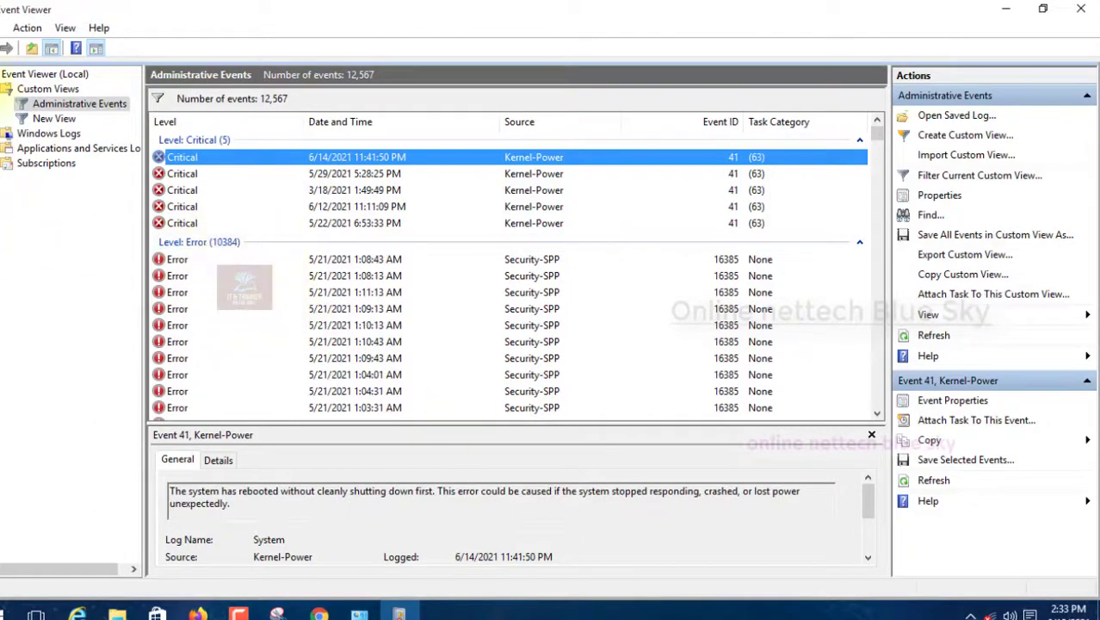
Expand Windows Logs, show its overview, and open the Application log to browse its events
click(6, 133)
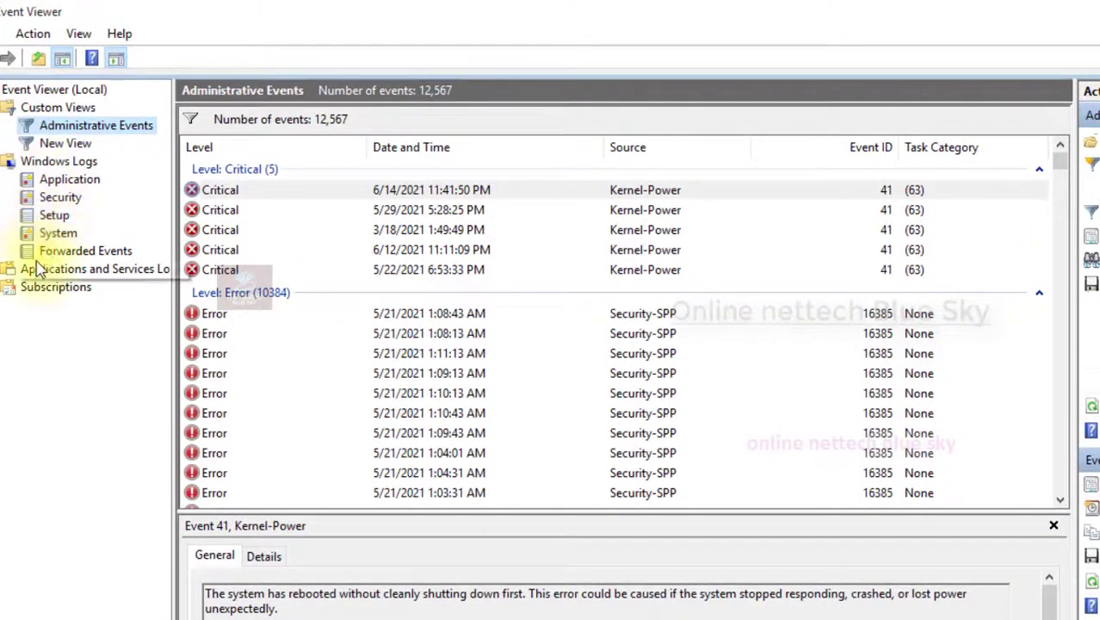
click(39, 164)
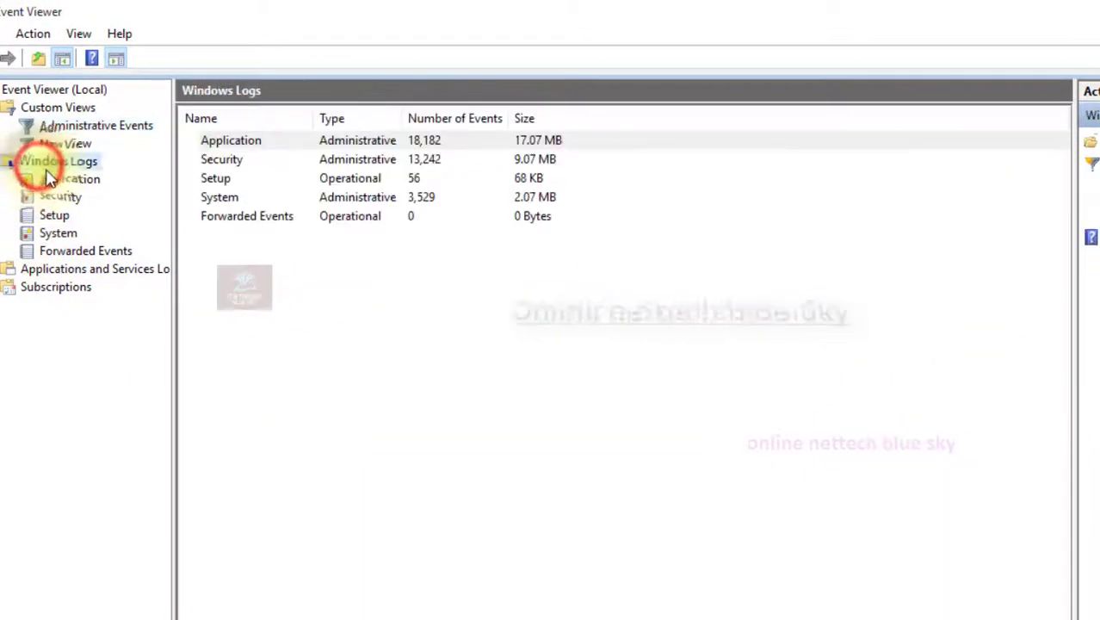
click(221, 145)
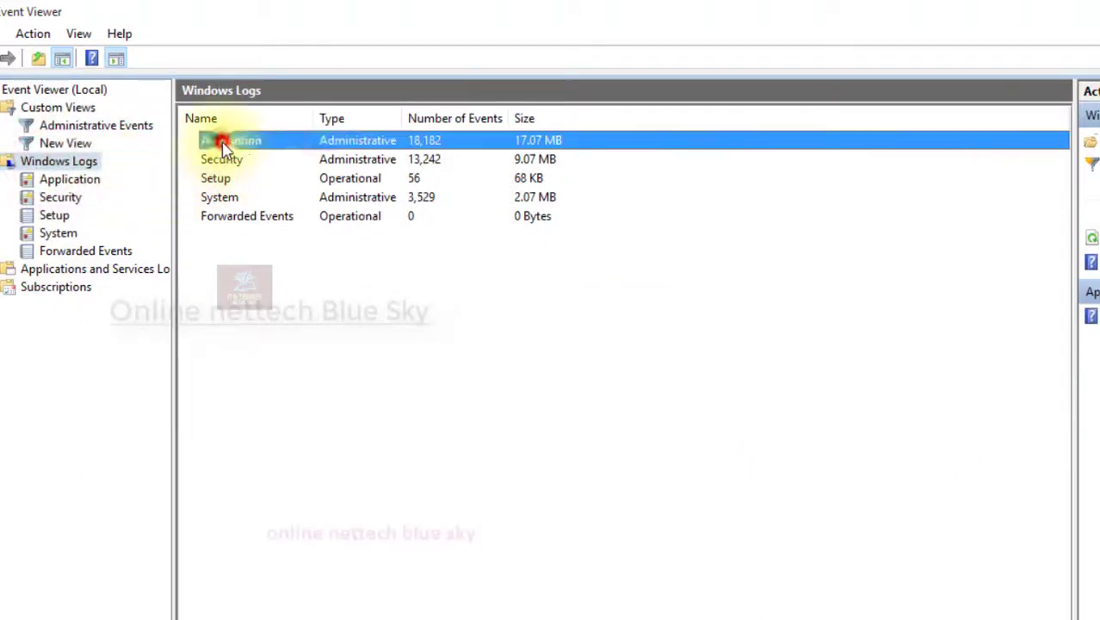
double_click(435, 140)
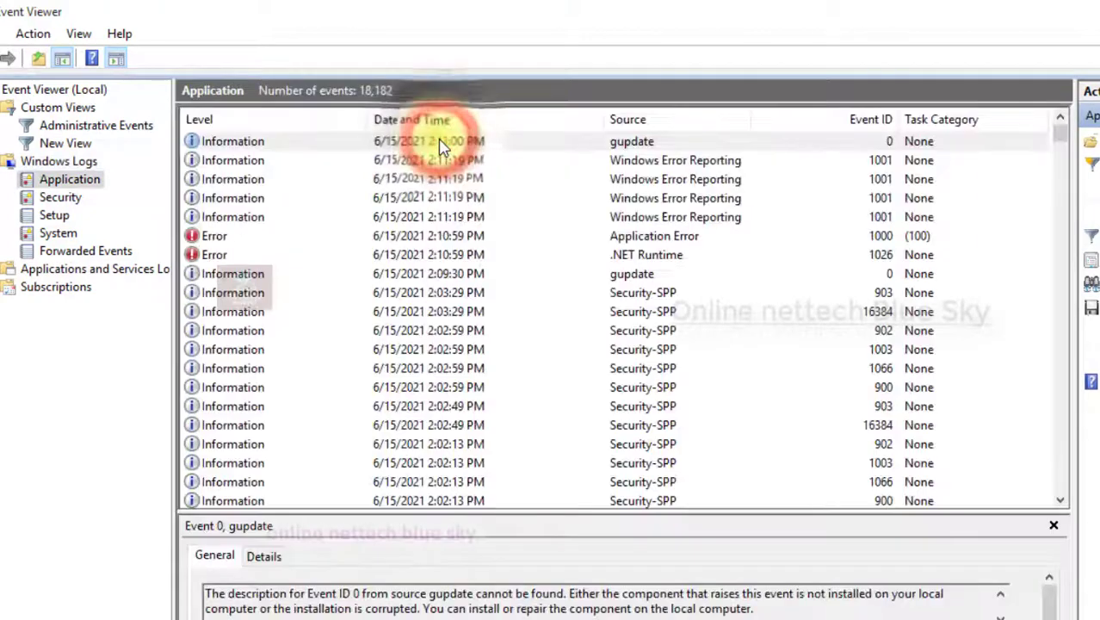
scroll(411, 226, down, 20)
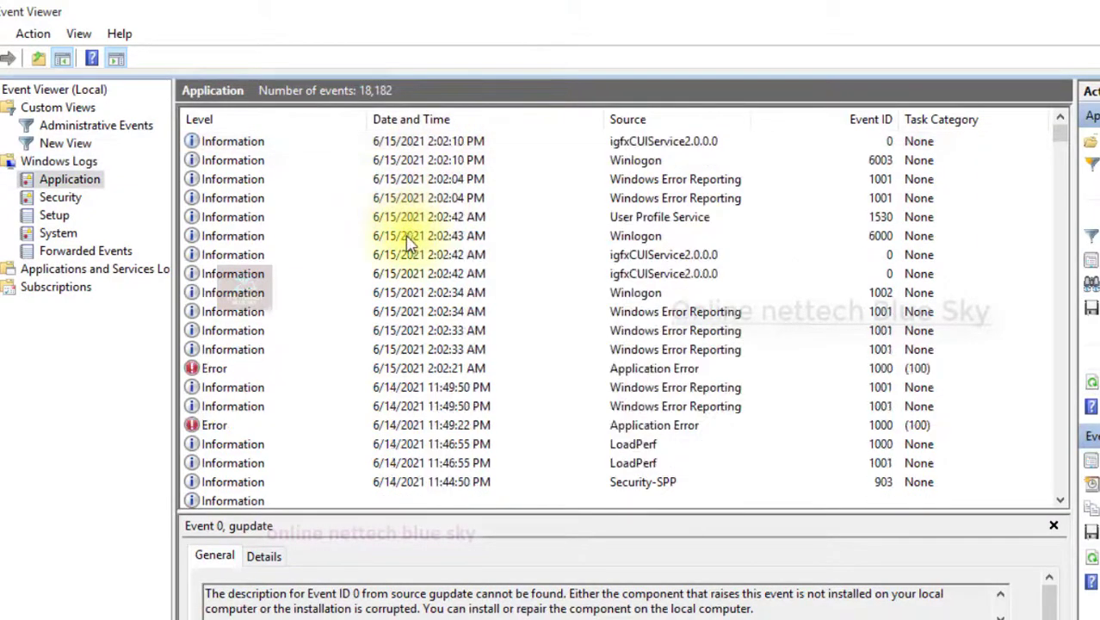
scroll(345, 223, up, 5)
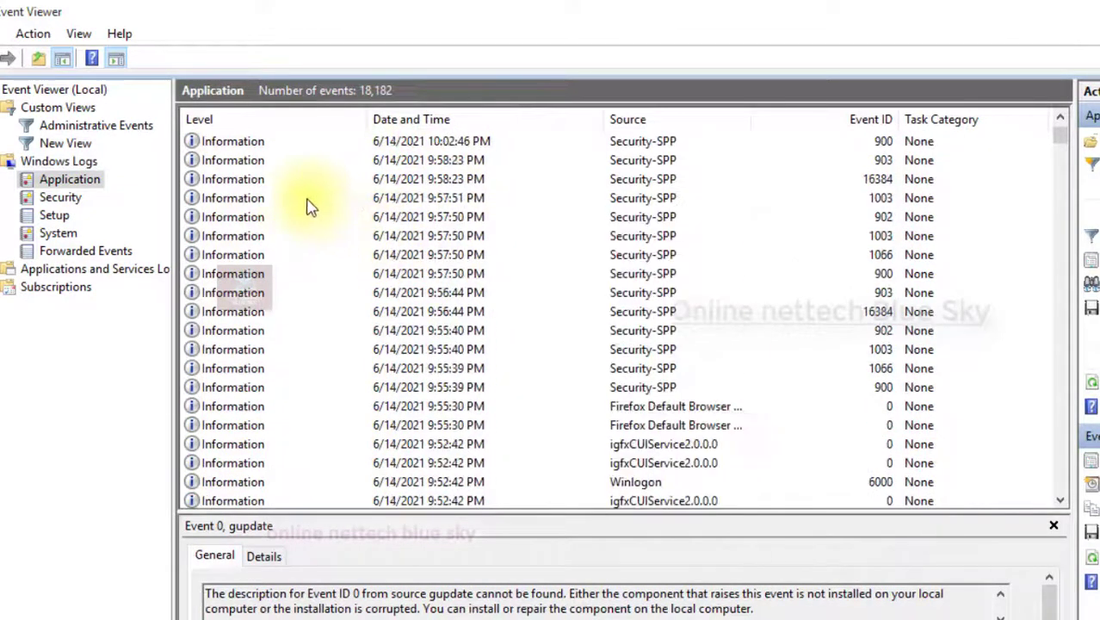
Return to the Windows Logs overview and select the Security log, followed by the Application log
click(7, 58)
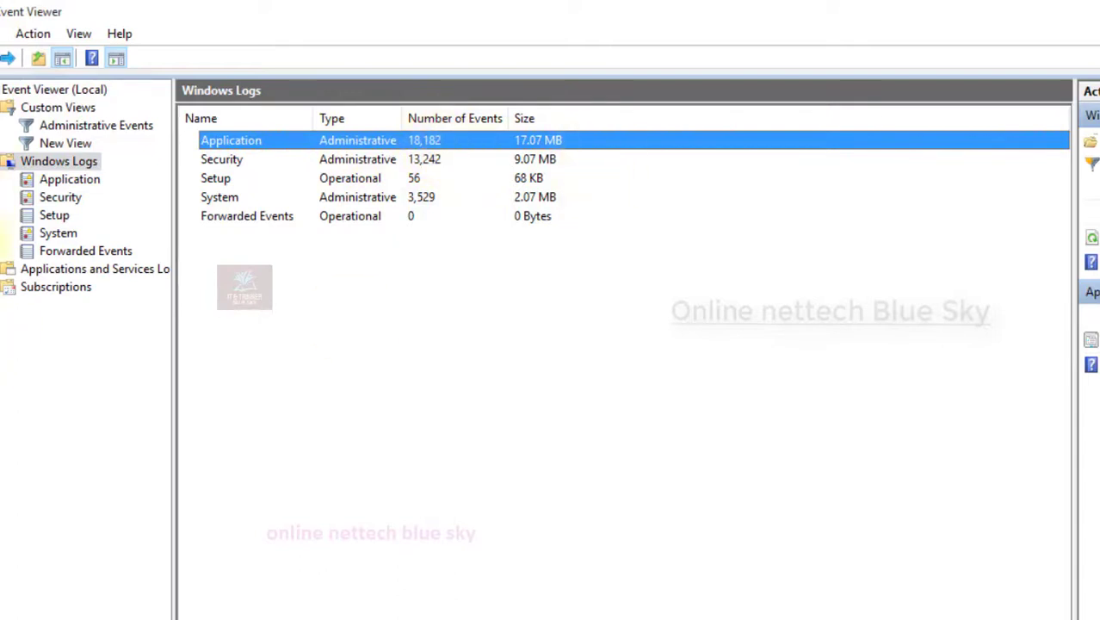
click(216, 164)
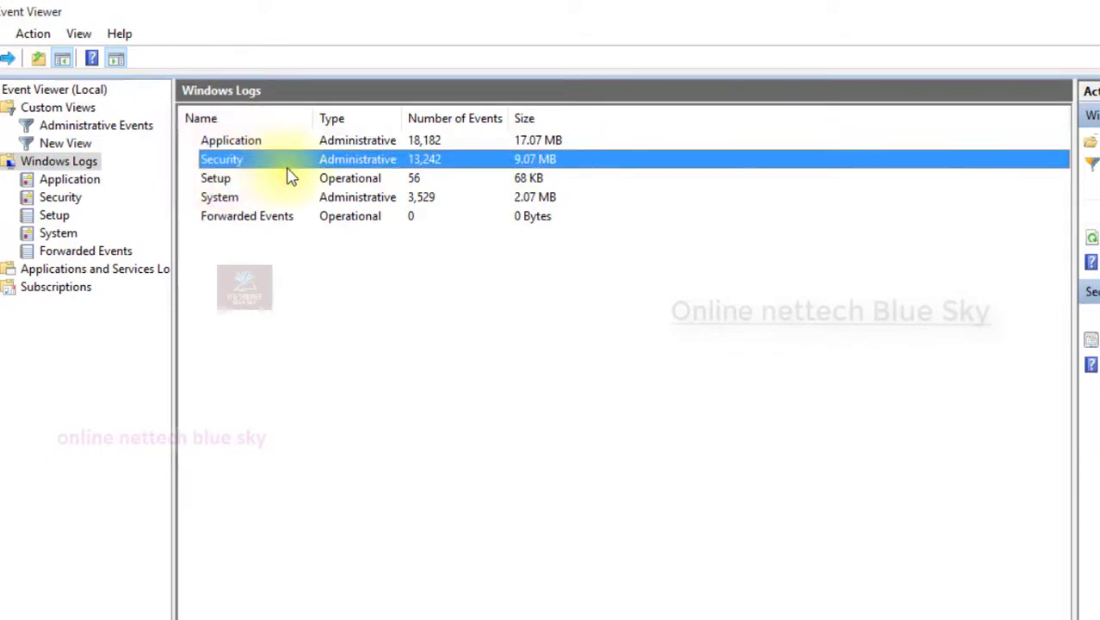
click(228, 141)
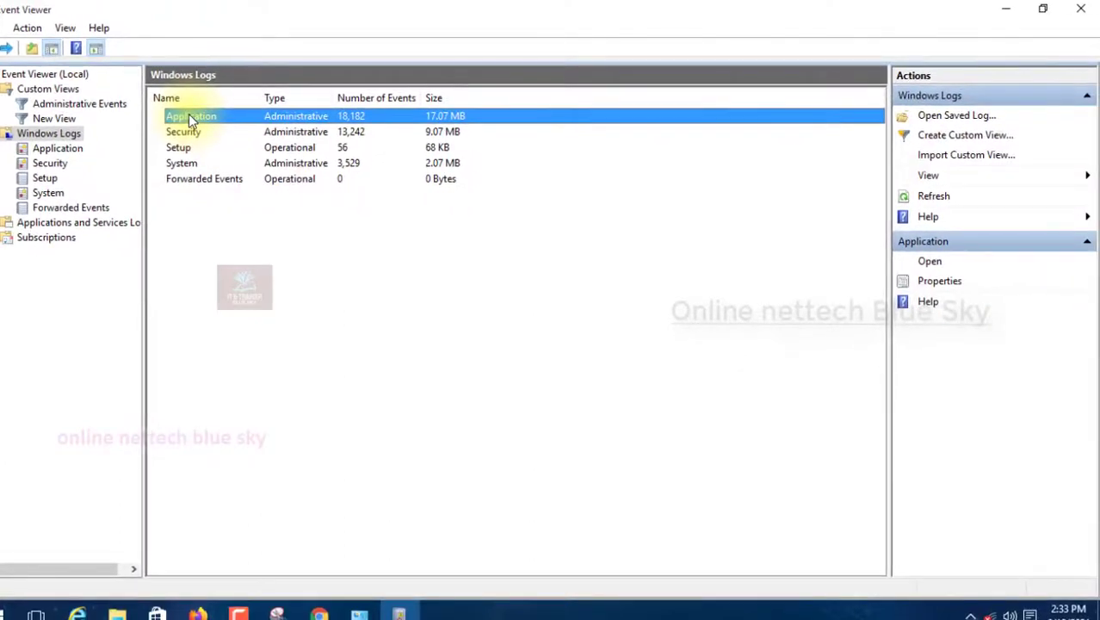
click(10, 613)
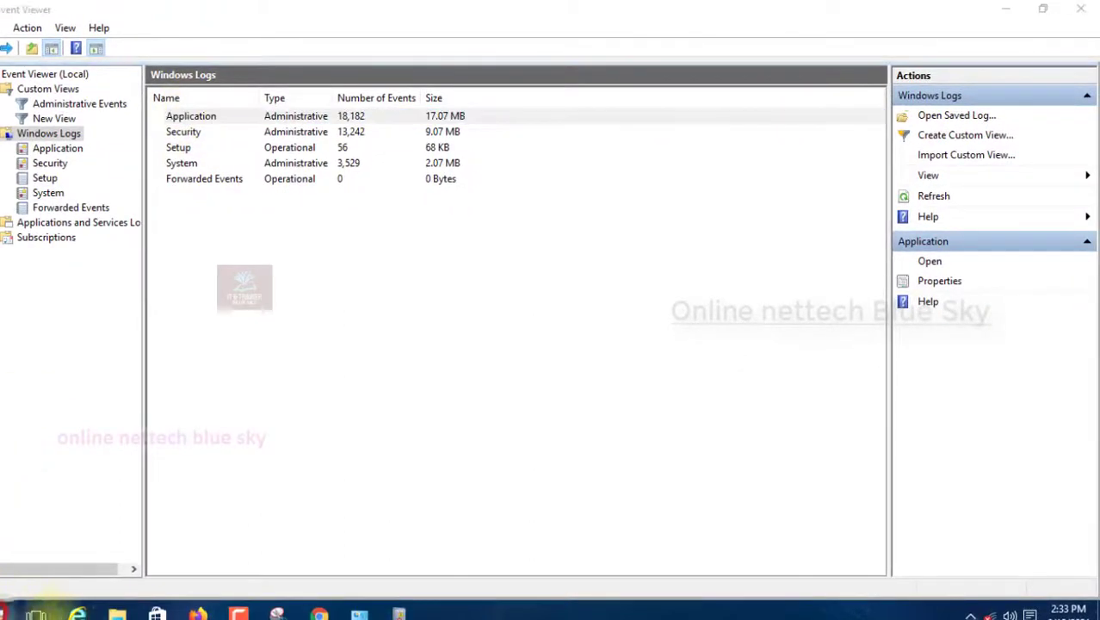
click(640, 401)
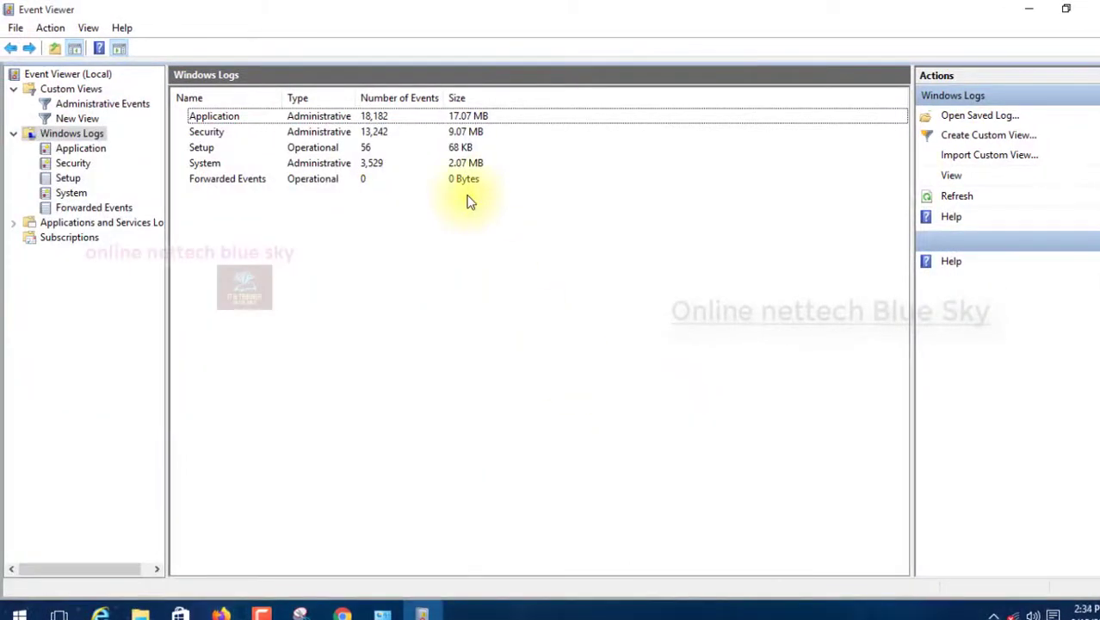
click(11, 613)
click(373, 481)
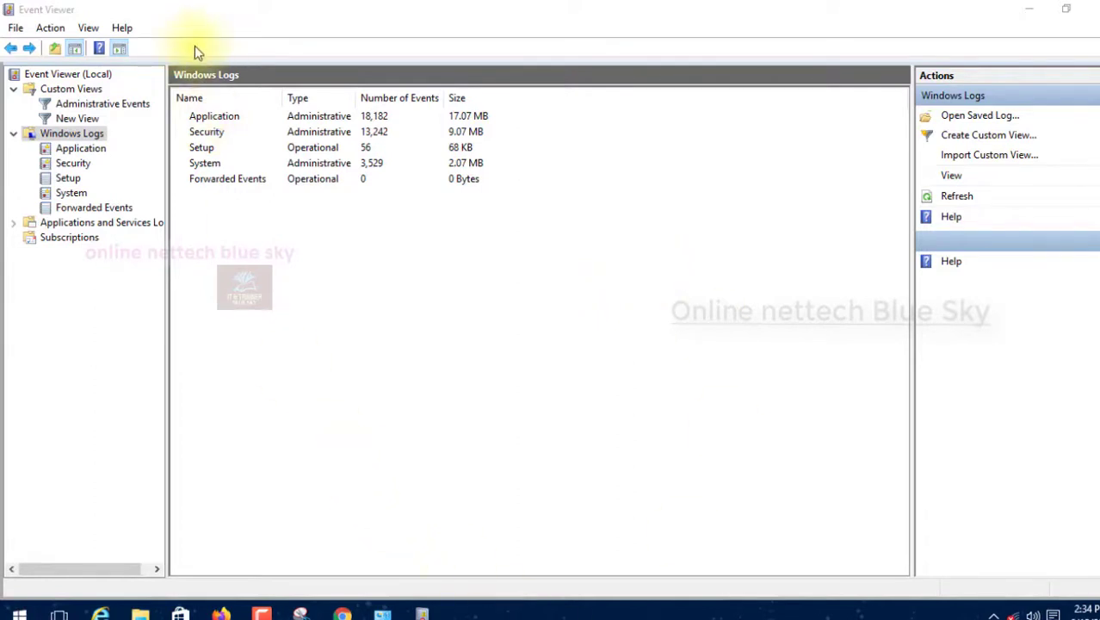
Select the Application log in the Windows Logs overview, and open the Security log
click(212, 119)
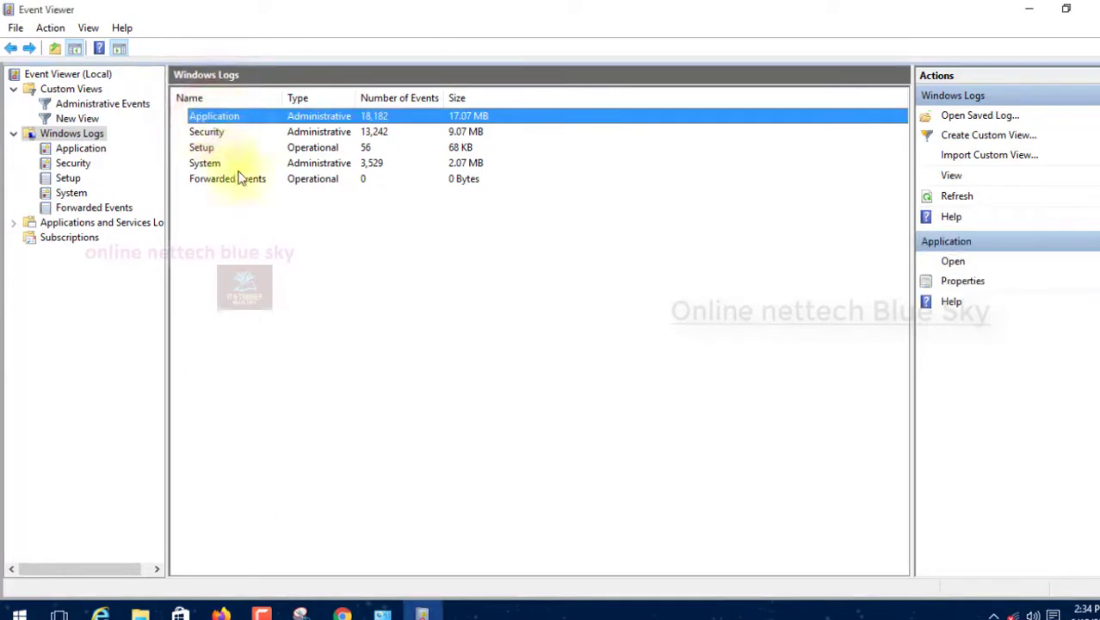
click(211, 134)
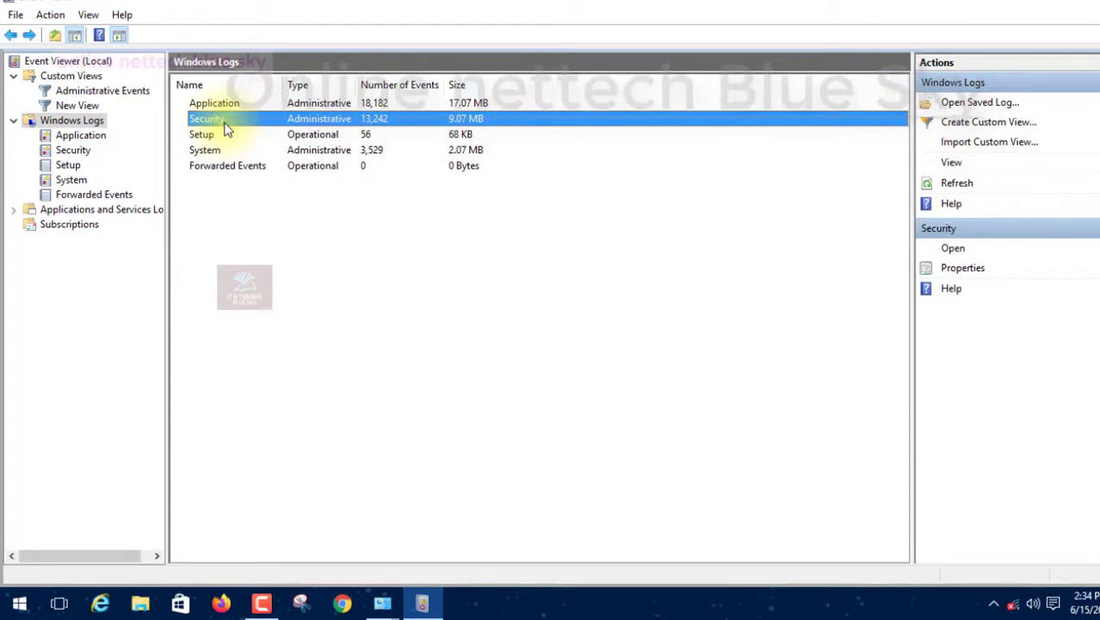
double_click(222, 119)
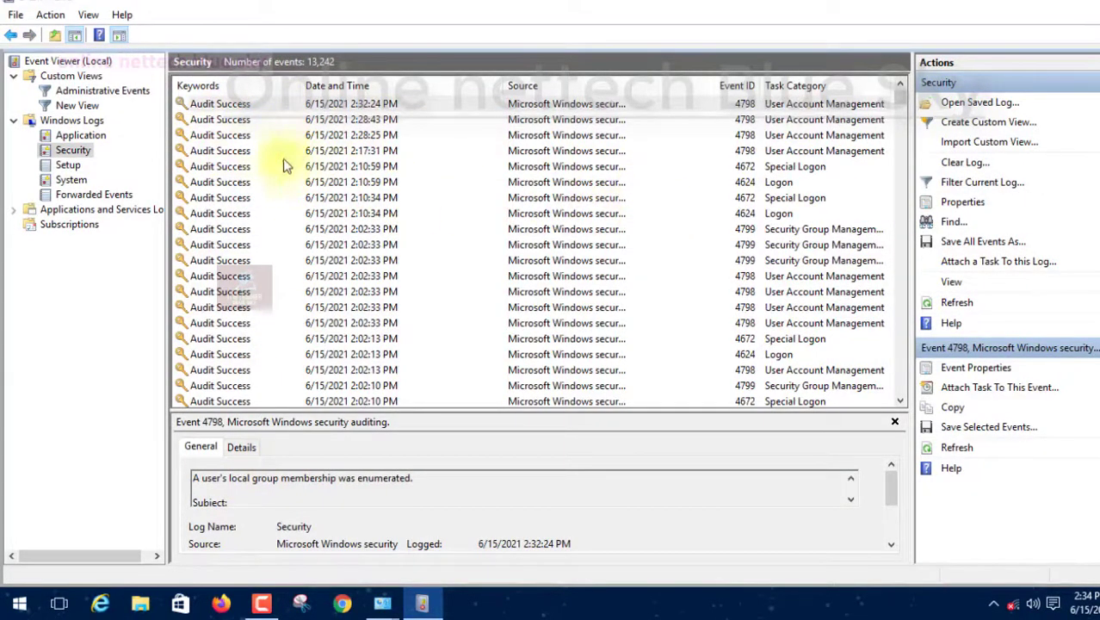
Open the properties of the security auditing event of 6/15/2021 2:28:43 PM and examine its description
double_click(246, 119)
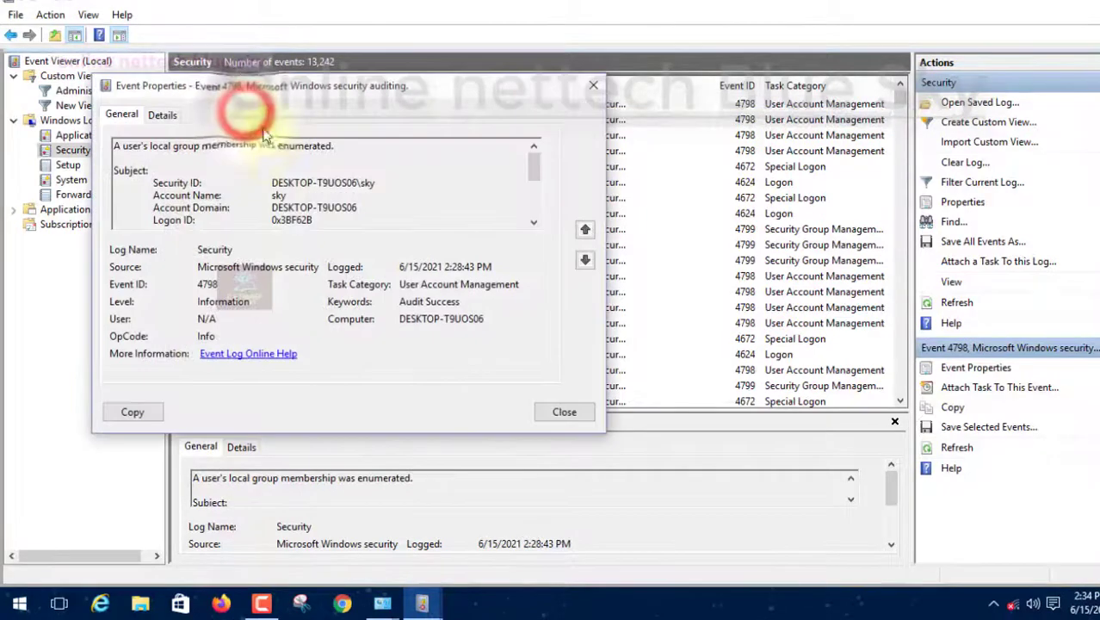
click(369, 146)
click(227, 153)
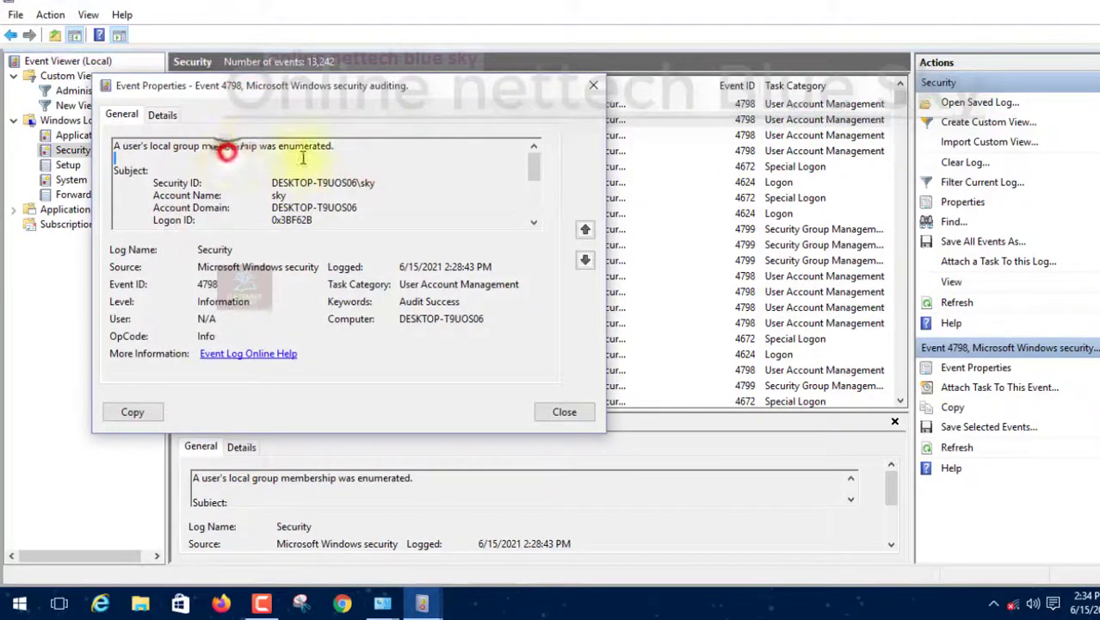
Examine the account name, logged time, task category and event ID in the event's properties, and close the dialog
click(357, 168)
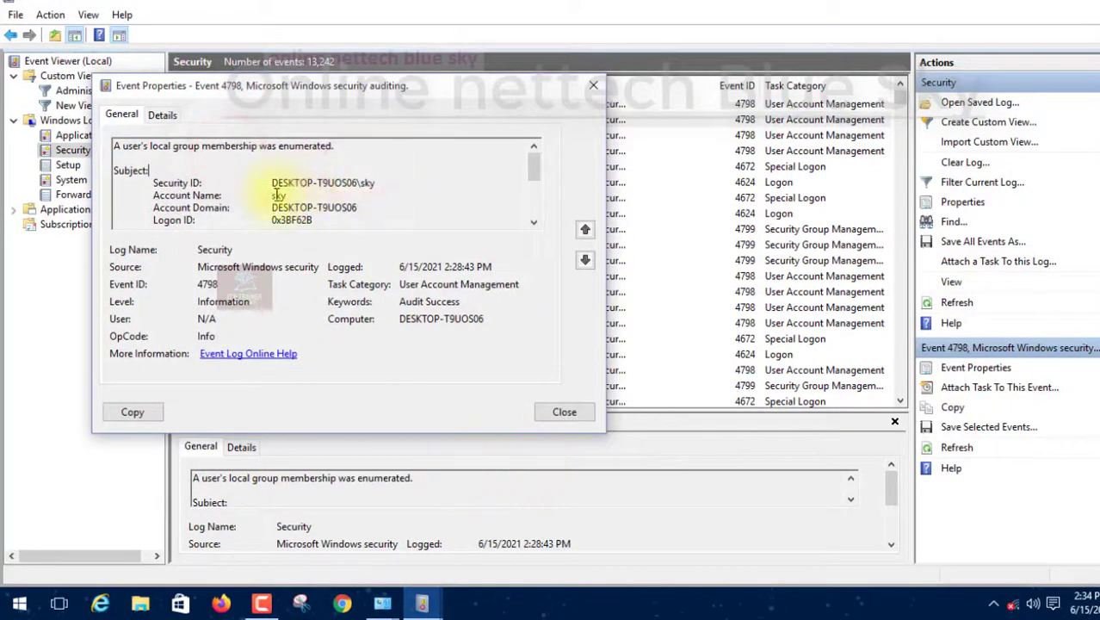
drag(272, 195, 277, 215)
click(390, 264)
drag(406, 267, 313, 291)
click(440, 278)
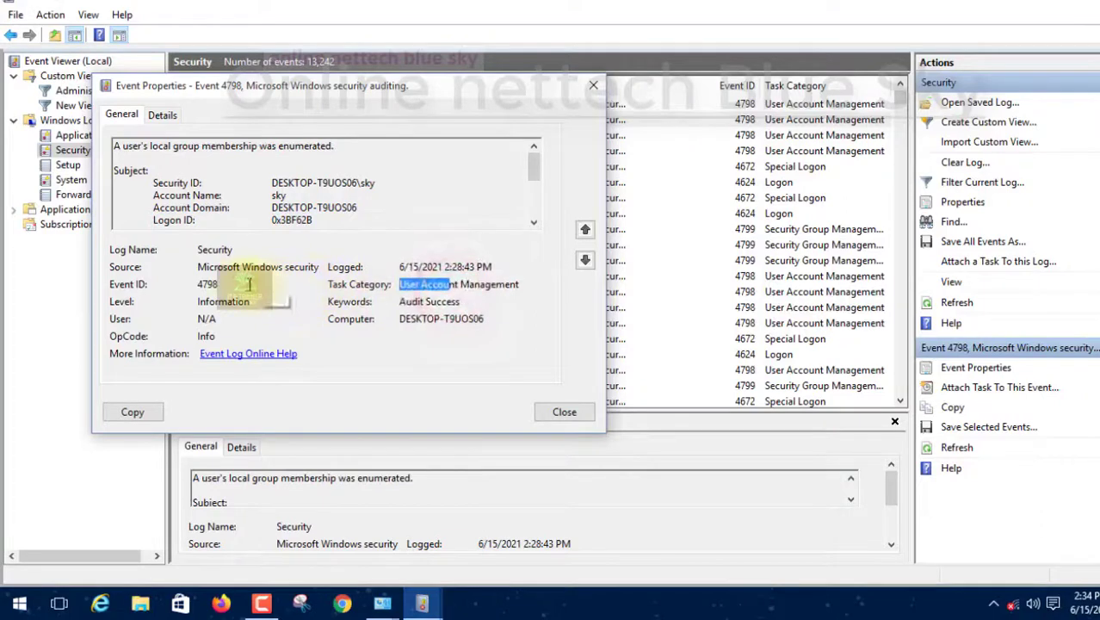
drag(245, 285, 197, 285)
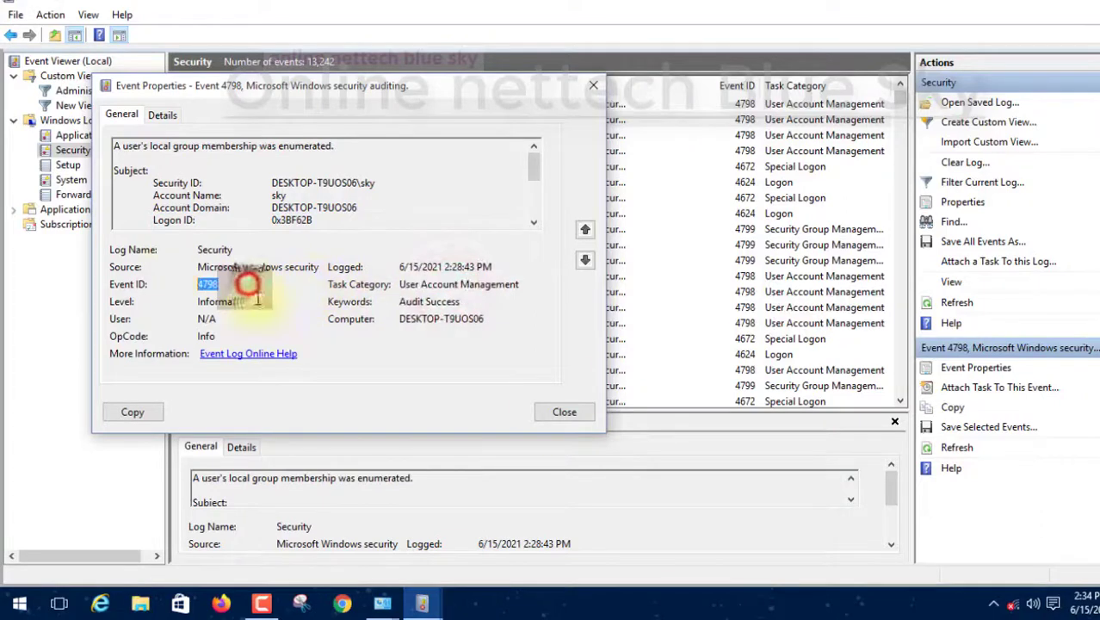
click(559, 413)
Browse the Security log and select the Logon events of 6/15/2021 2:10:59 PM and 2:10:34 PM
scroll(387, 206, down, 5)
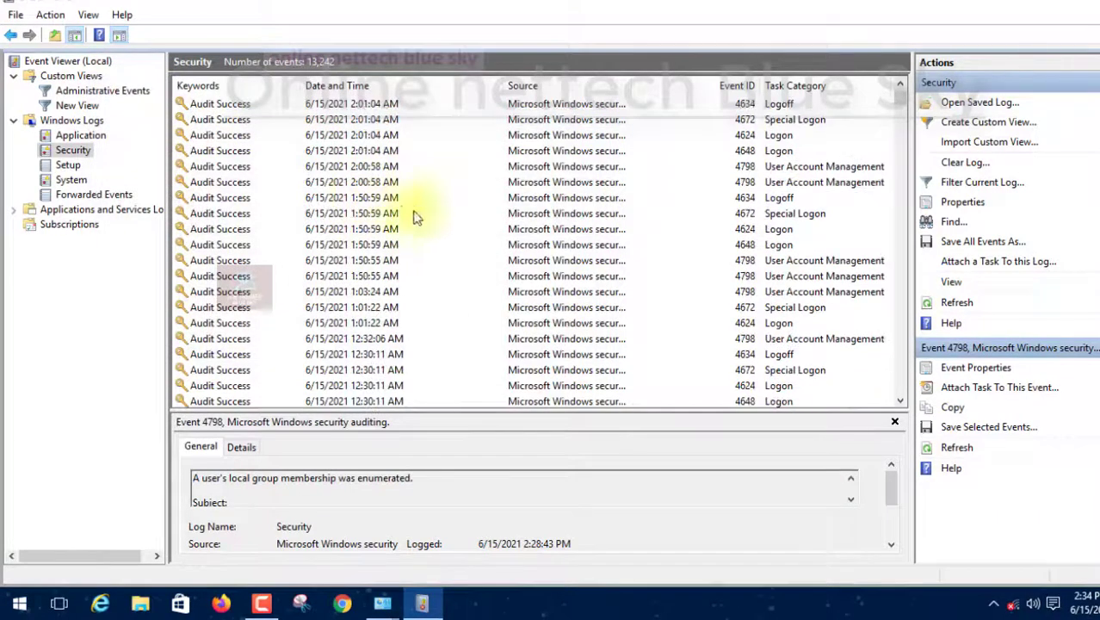
scroll(778, 247, up, 10)
scroll(778, 247, up, 2)
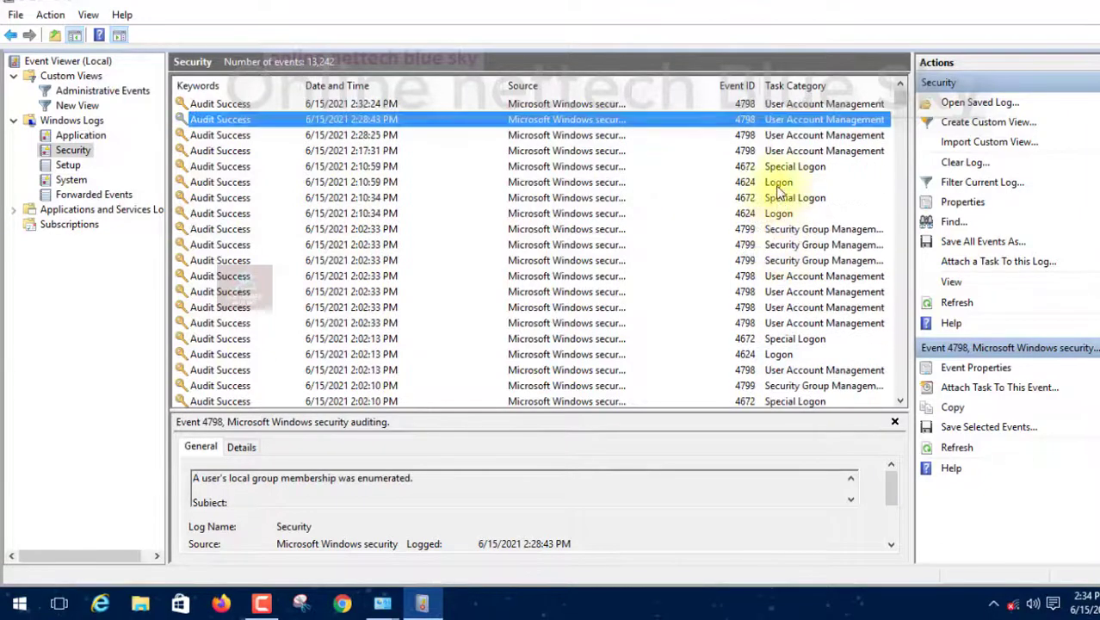
click(773, 182)
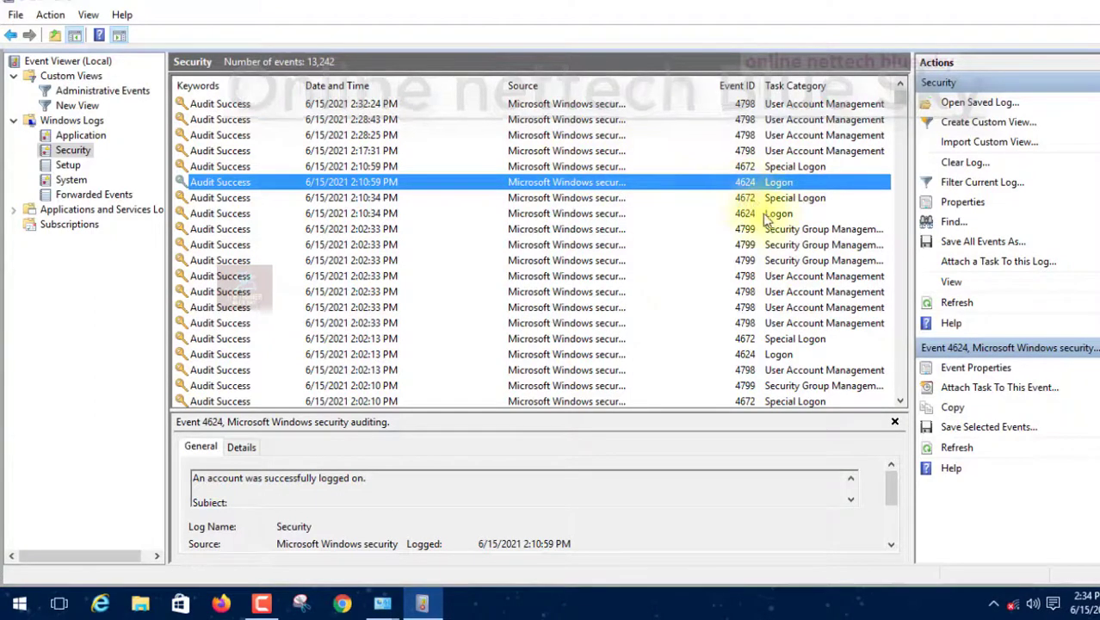
click(765, 214)
scroll(768, 222, down, 8)
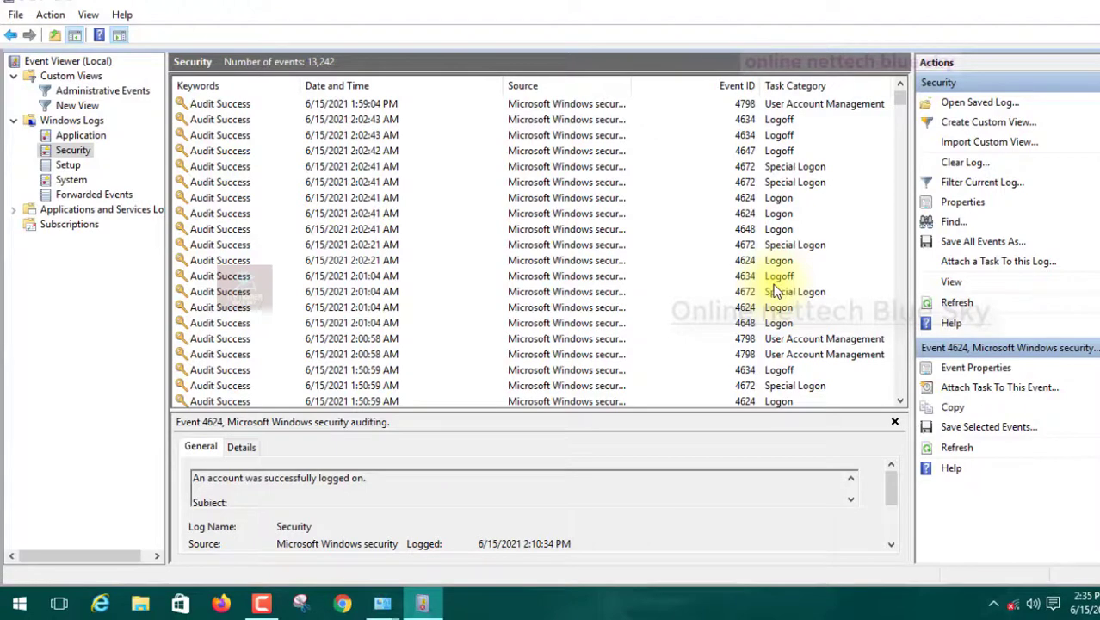
scroll(297, 335, up, 8)
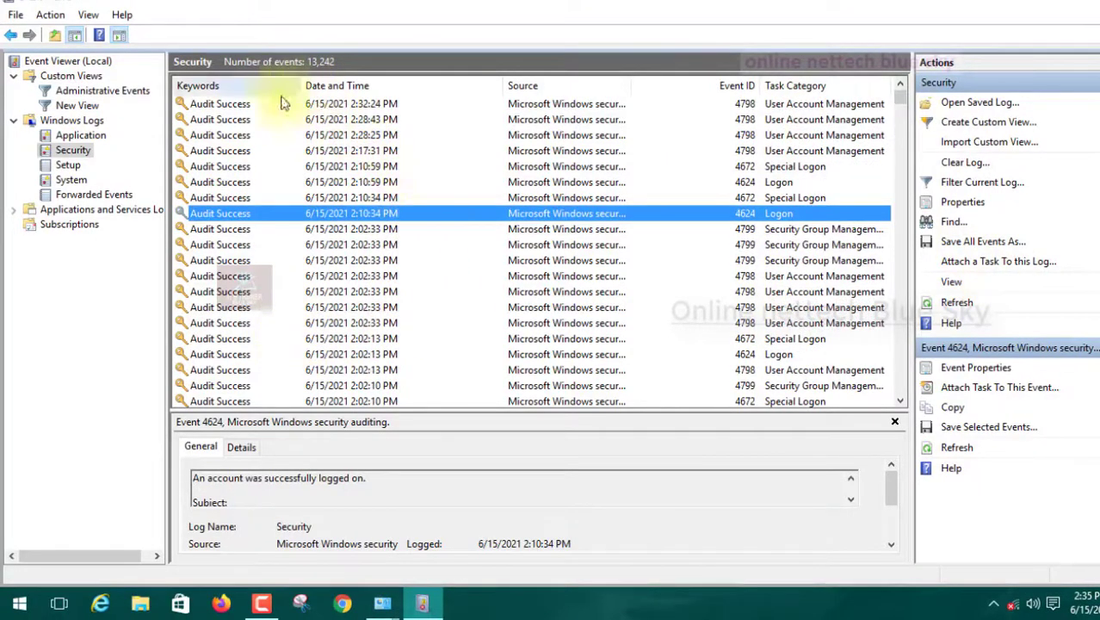
Start sorting the Security log's events by Keywords, and stop the sorting
click(235, 87)
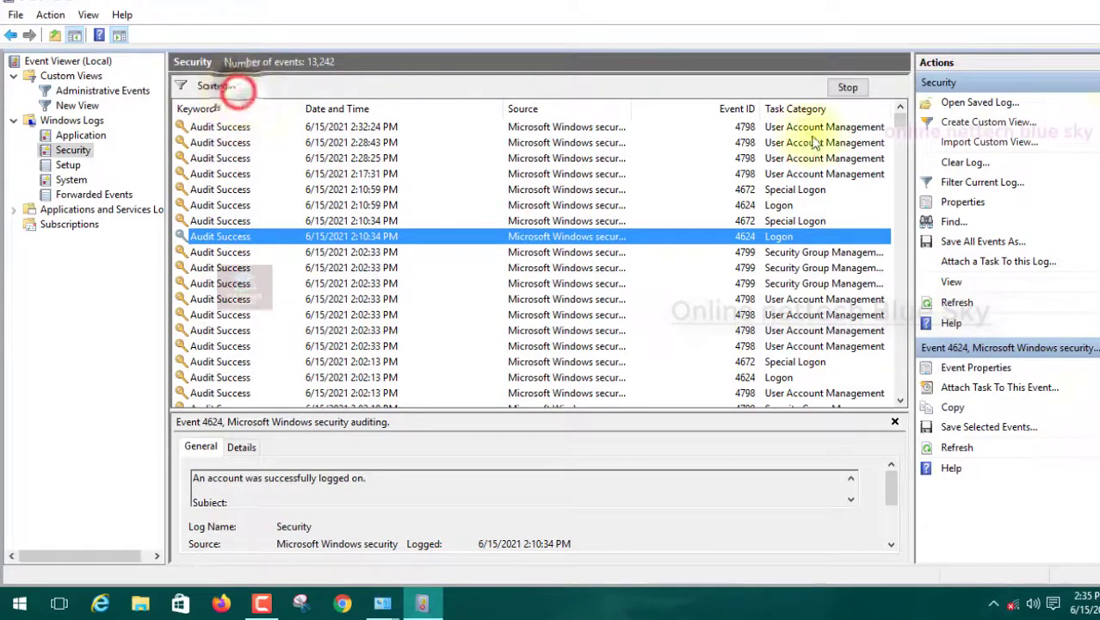
click(835, 87)
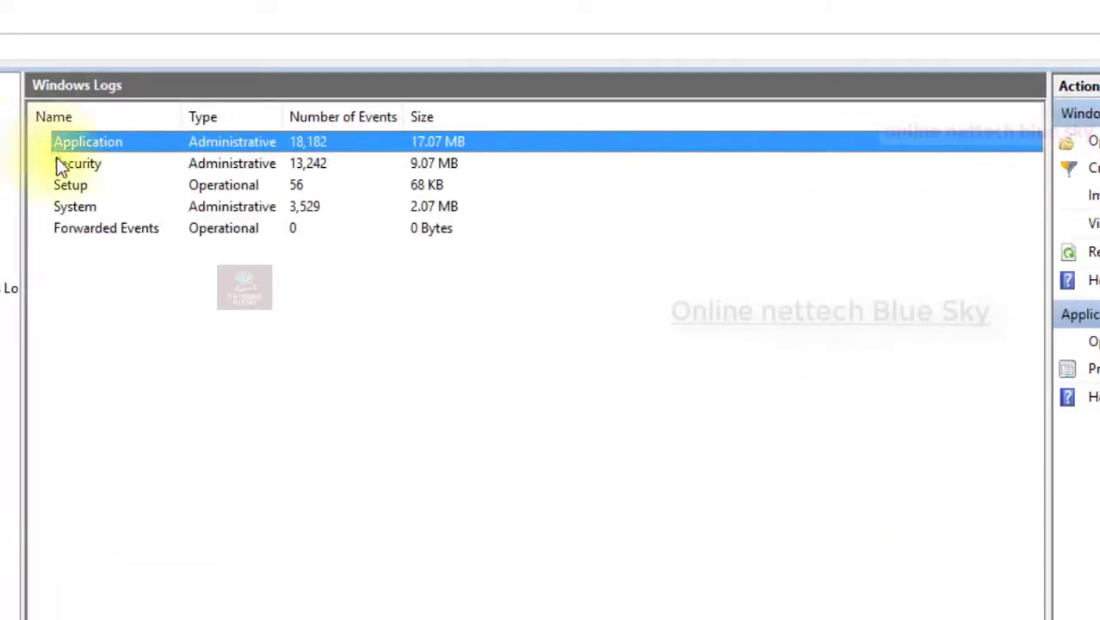
Open the Security log from the Windows Logs overview and clear it without saving its contents
double_click(60, 164)
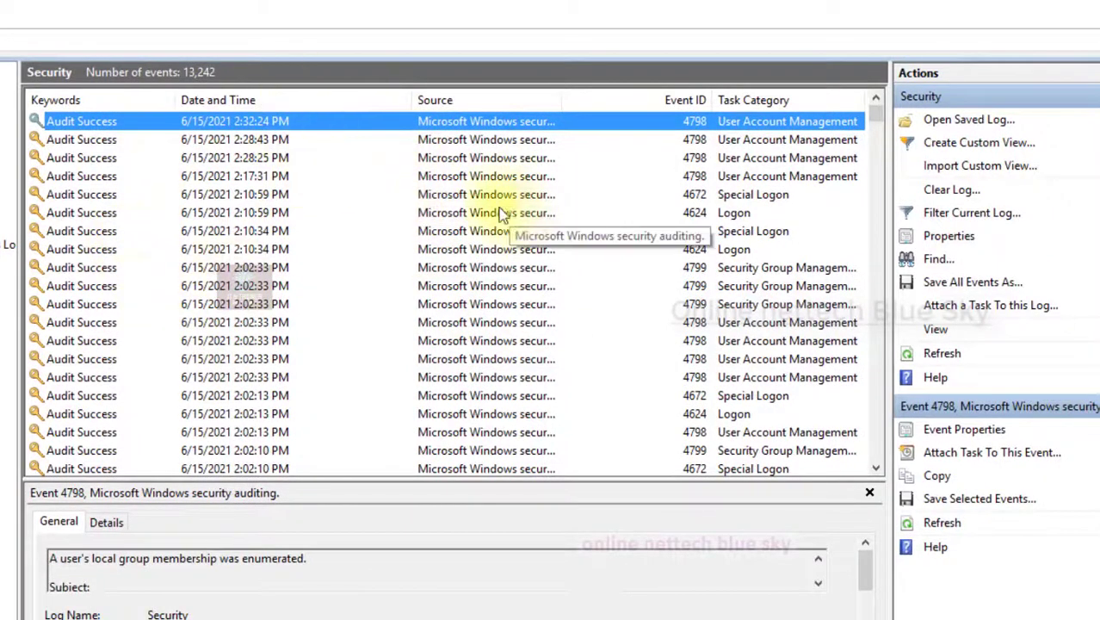
click(957, 188)
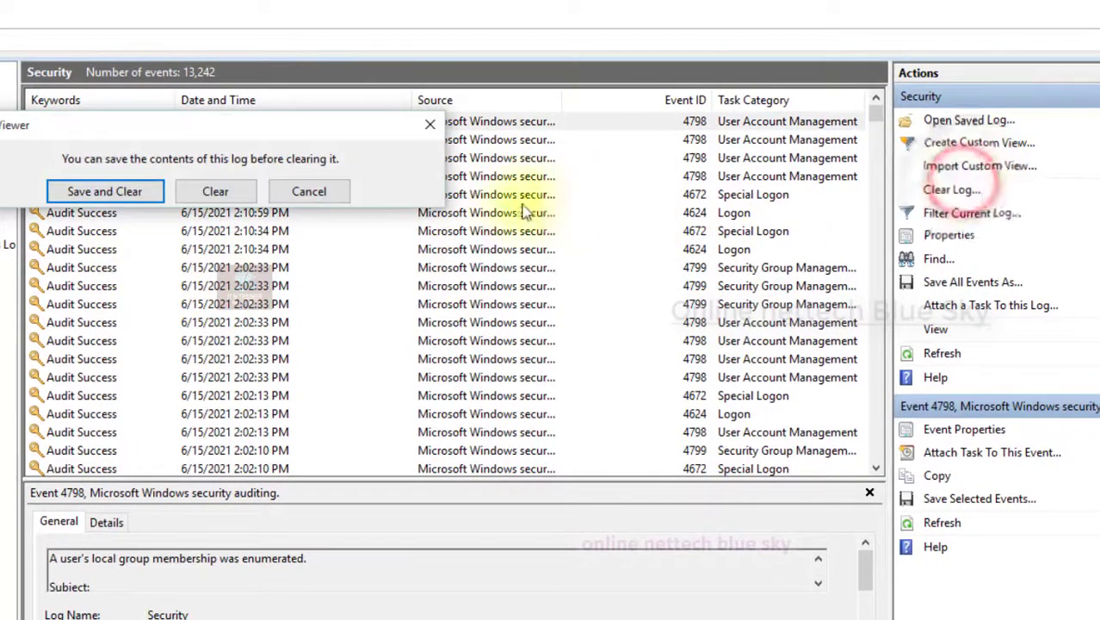
click(182, 193)
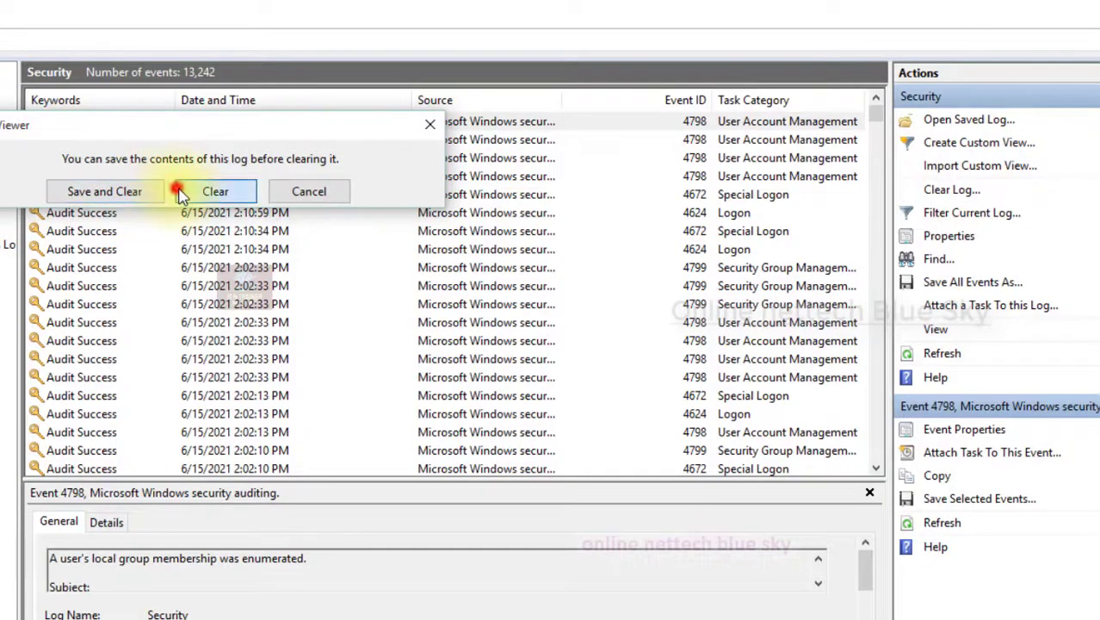
click(336, 254)
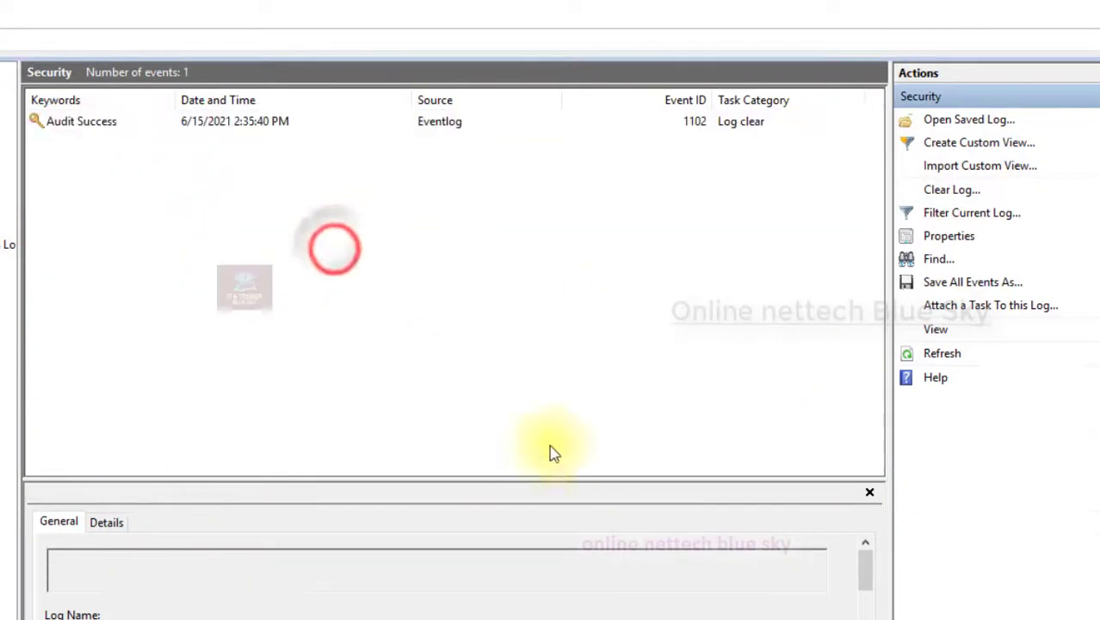
Open the Setup log and browse through its list of events
click(7, 172)
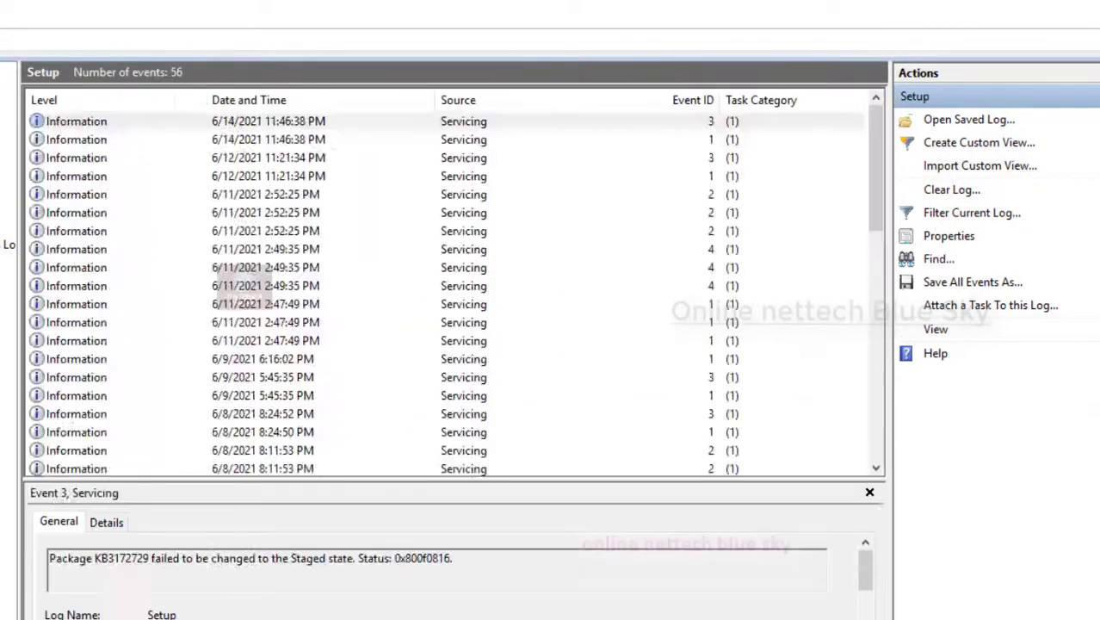
scroll(198, 213, down, 12)
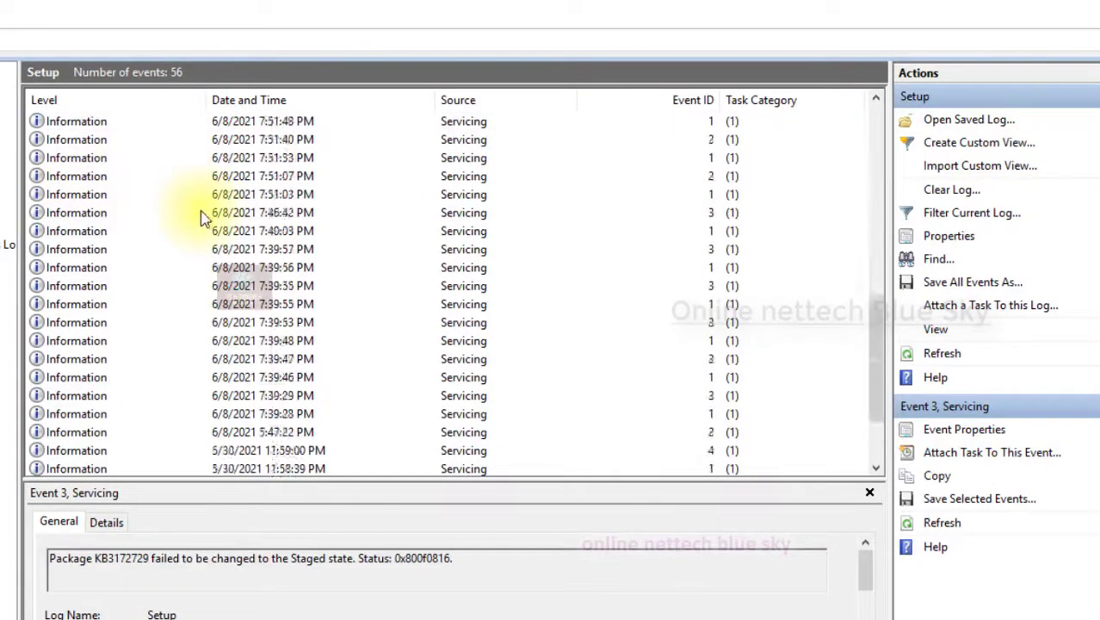
scroll(217, 210, up, 12)
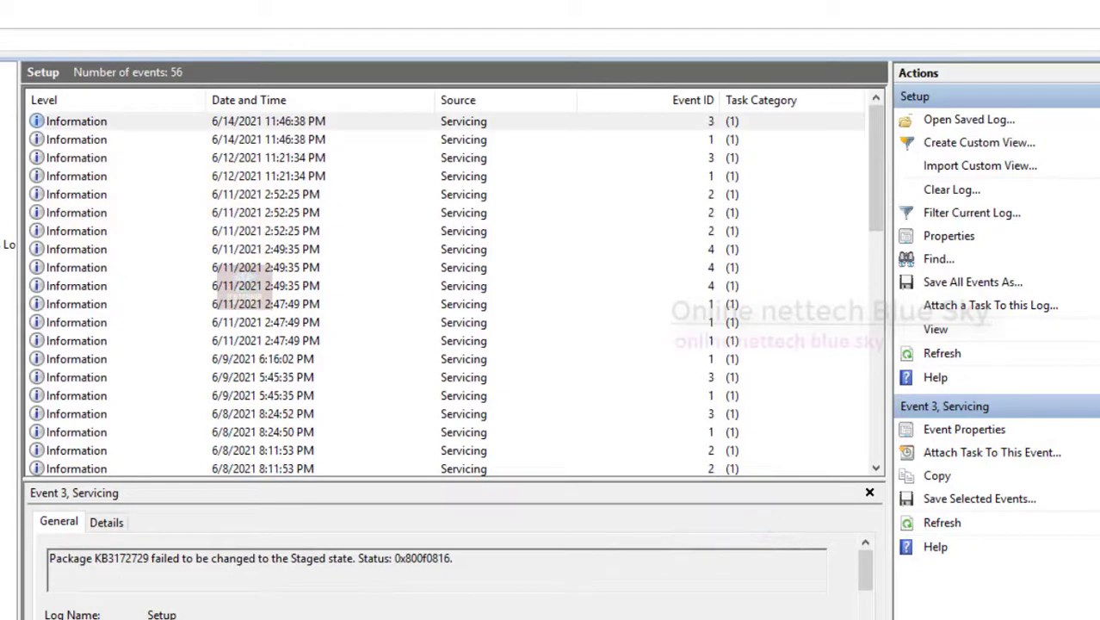
Open the System log and select the e1iexpress warning and the Service Control Manager error of 6/15/2021
click(7, 208)
scroll(465, 297, down, 6)
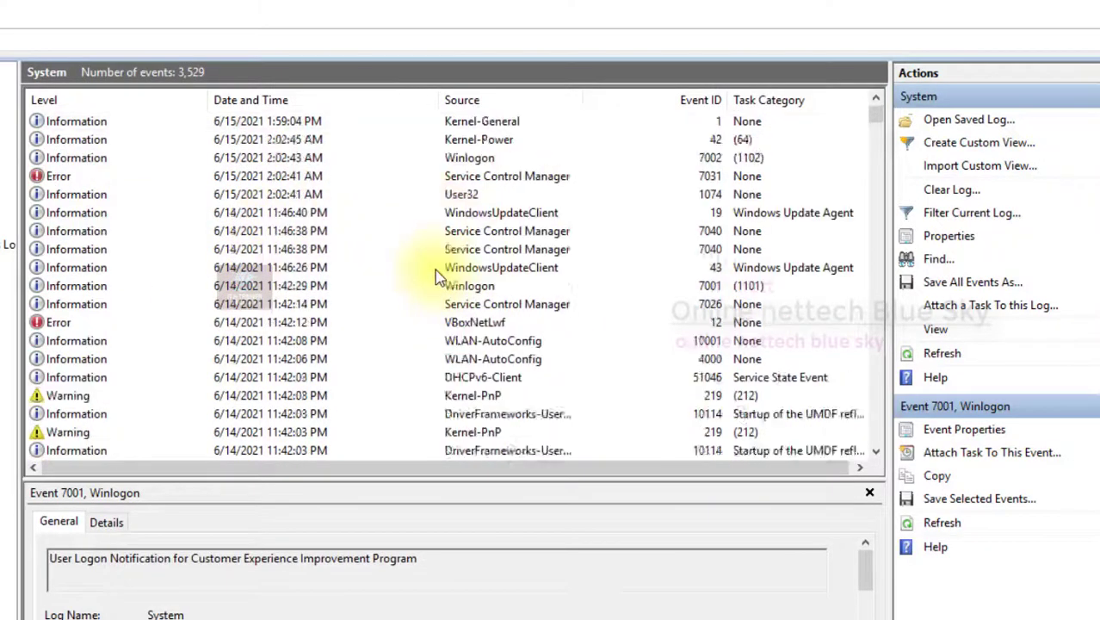
scroll(351, 315, up, 6)
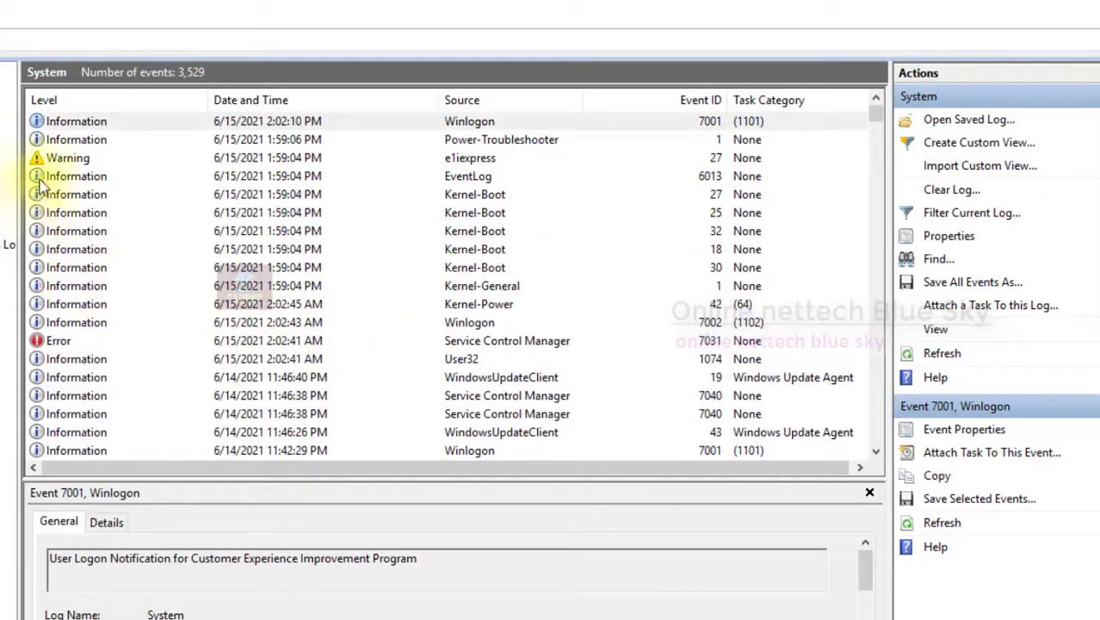
click(52, 158)
click(52, 340)
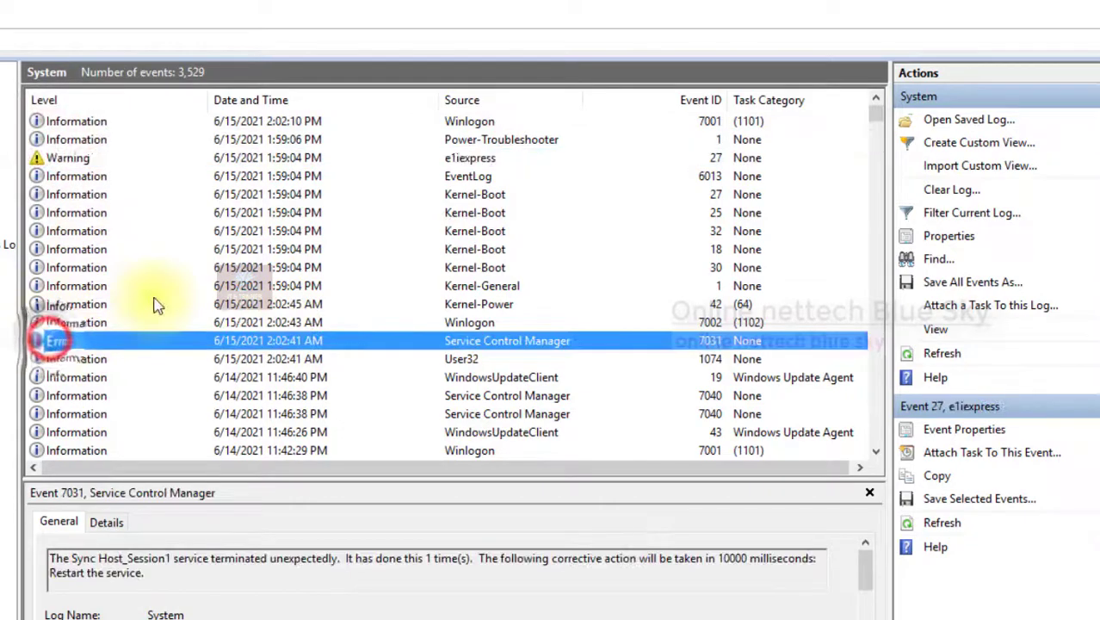
Browse the System log back to 6/12/2021 and select the Kernel-Boot event 25 and the Kernel-Power event 42
scroll(153, 305, down, 10)
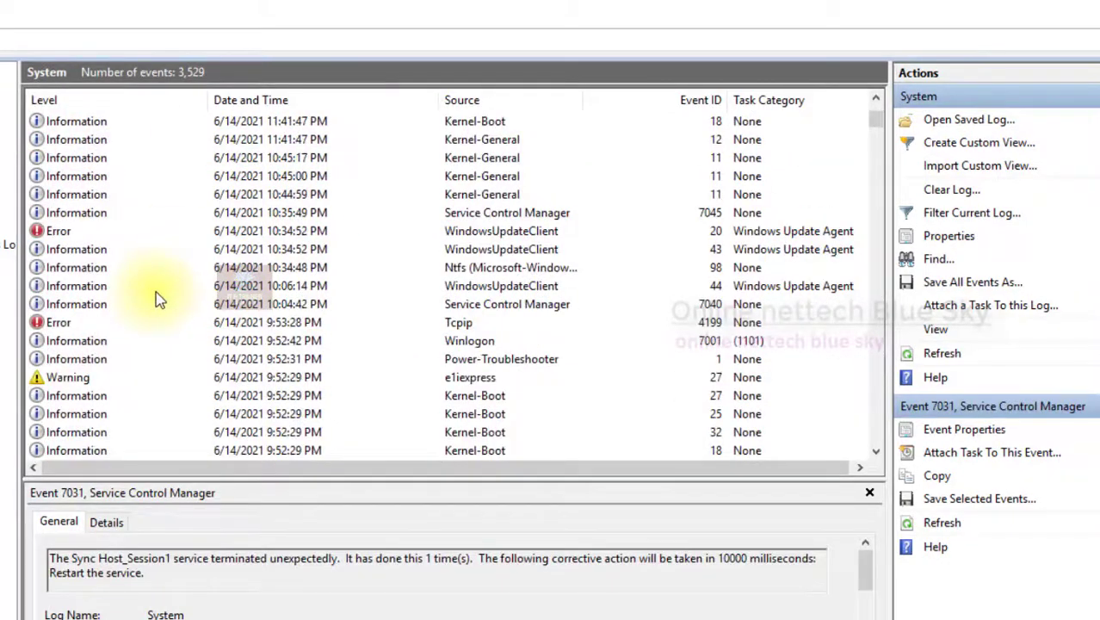
scroll(156, 288, up, 4)
scroll(156, 283, down, 15)
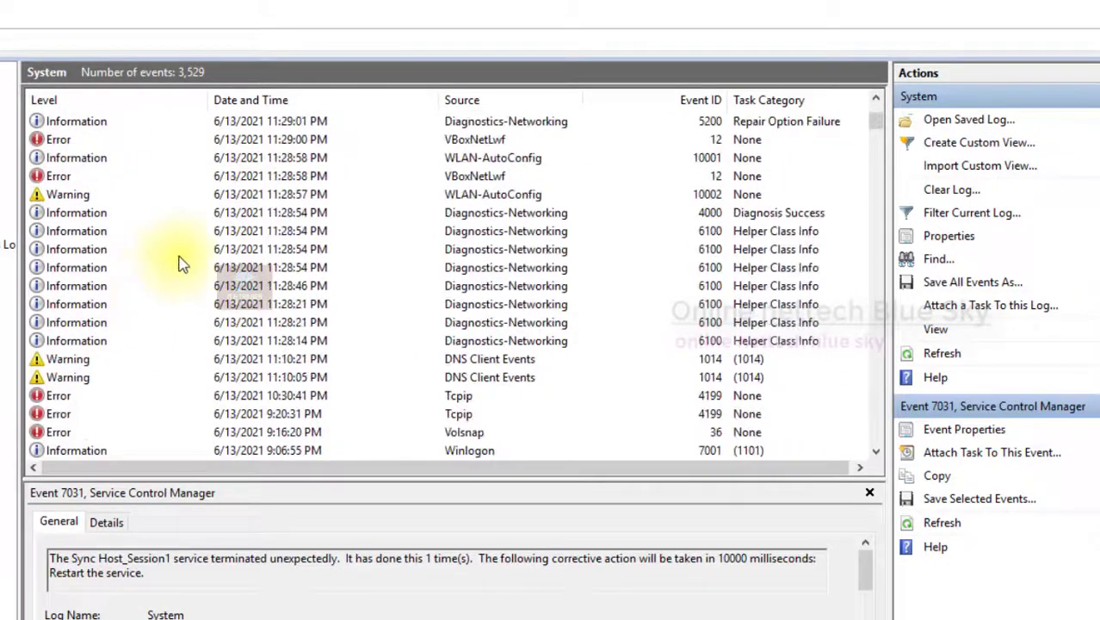
scroll(184, 264, down, 20)
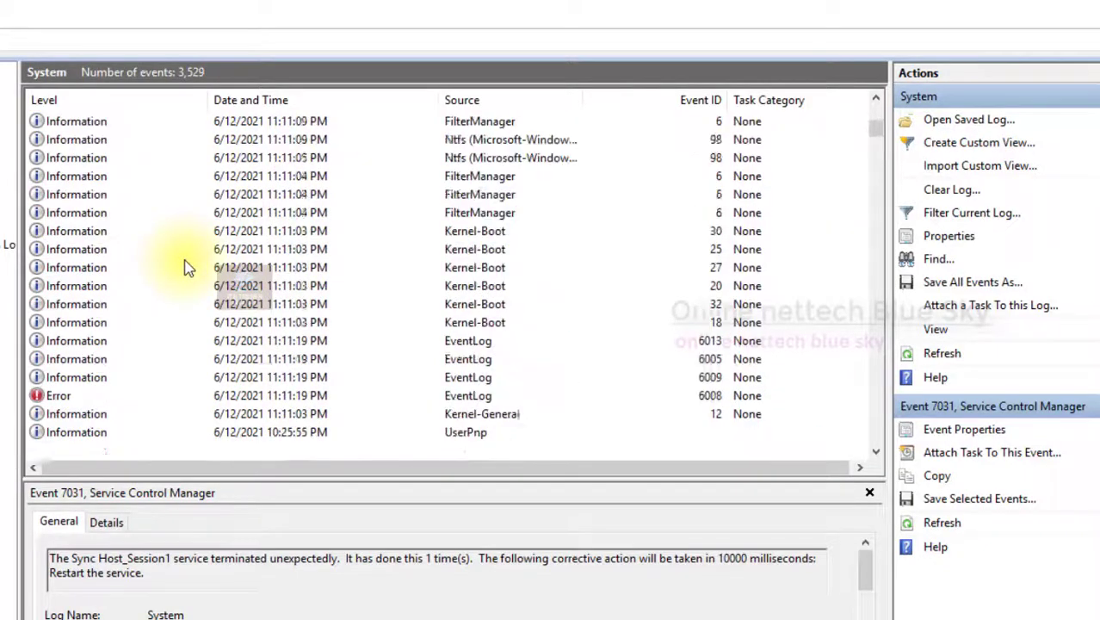
scroll(183, 267, down, 20)
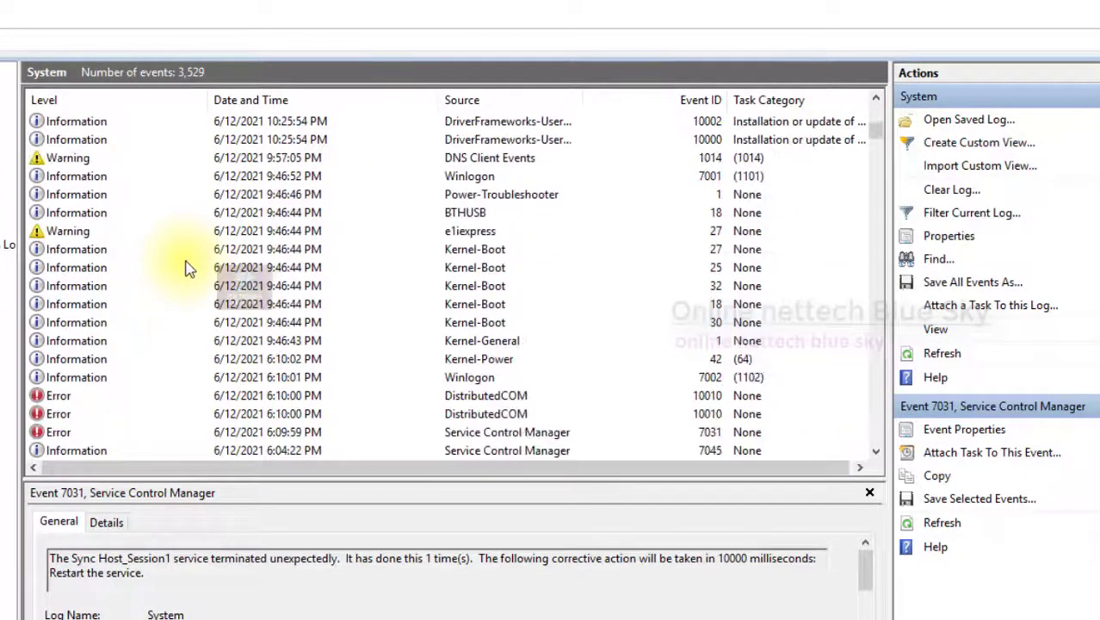
click(375, 267)
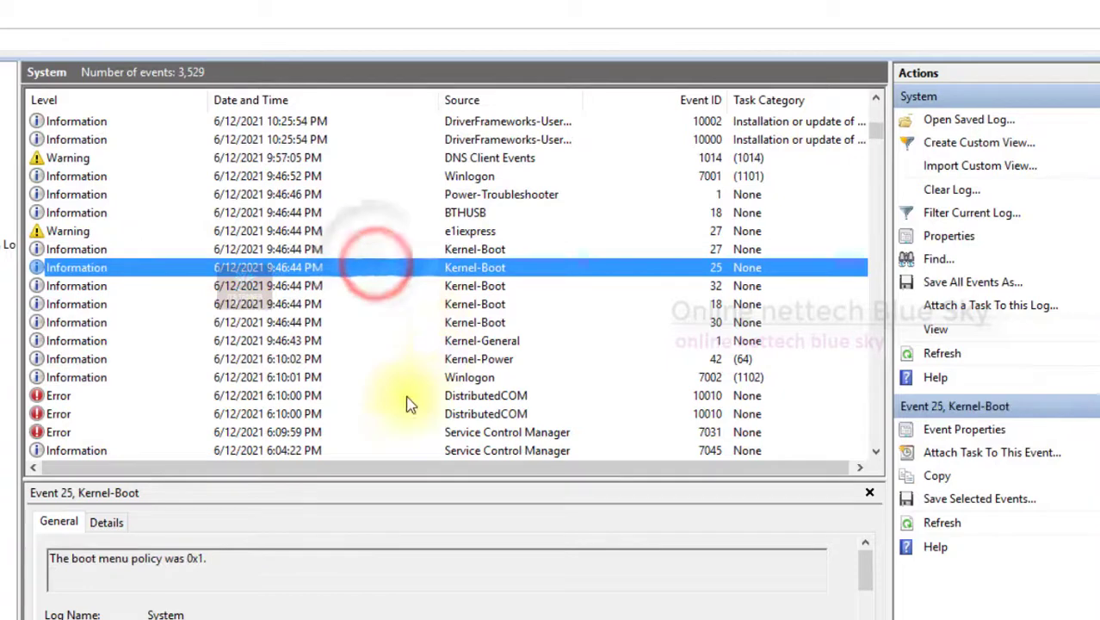
scroll(401, 361, down, 1)
click(456, 306)
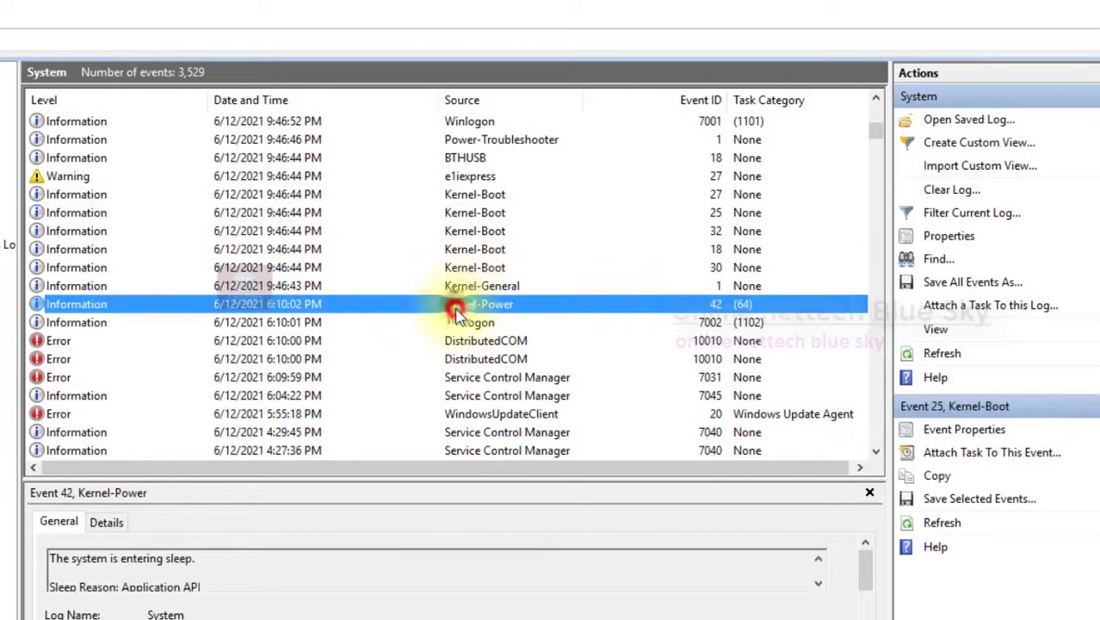
Select the Winlogon event 7002, a DistributedCOM error and the Service Control Manager event 7045, and browse the older System events
scroll(457, 293, down, 1)
click(457, 272)
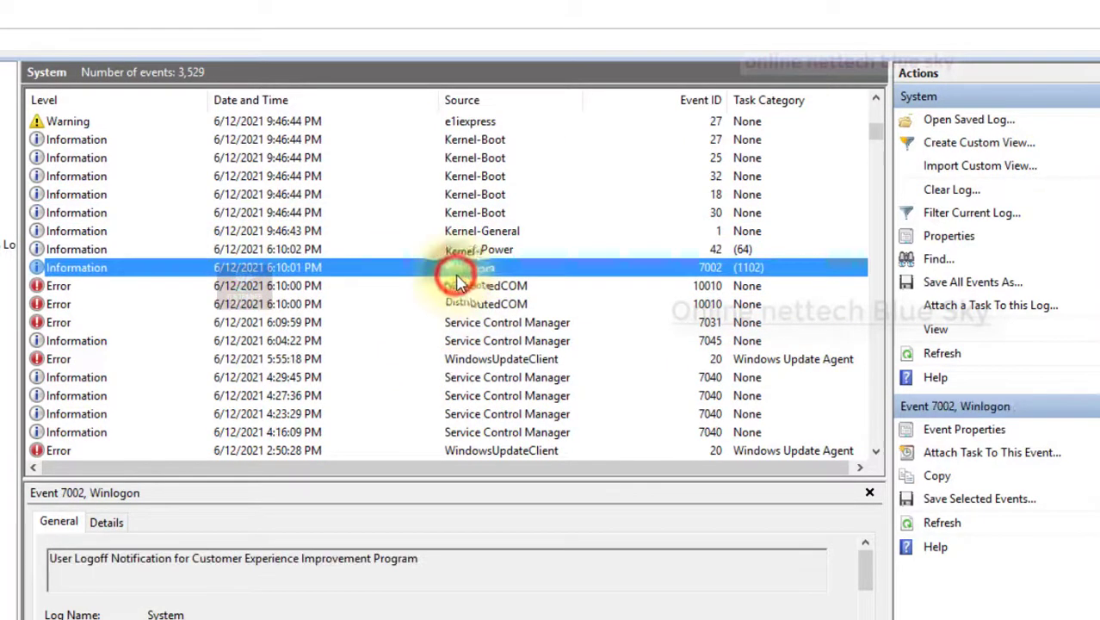
scroll(458, 271, down, 1)
click(451, 250)
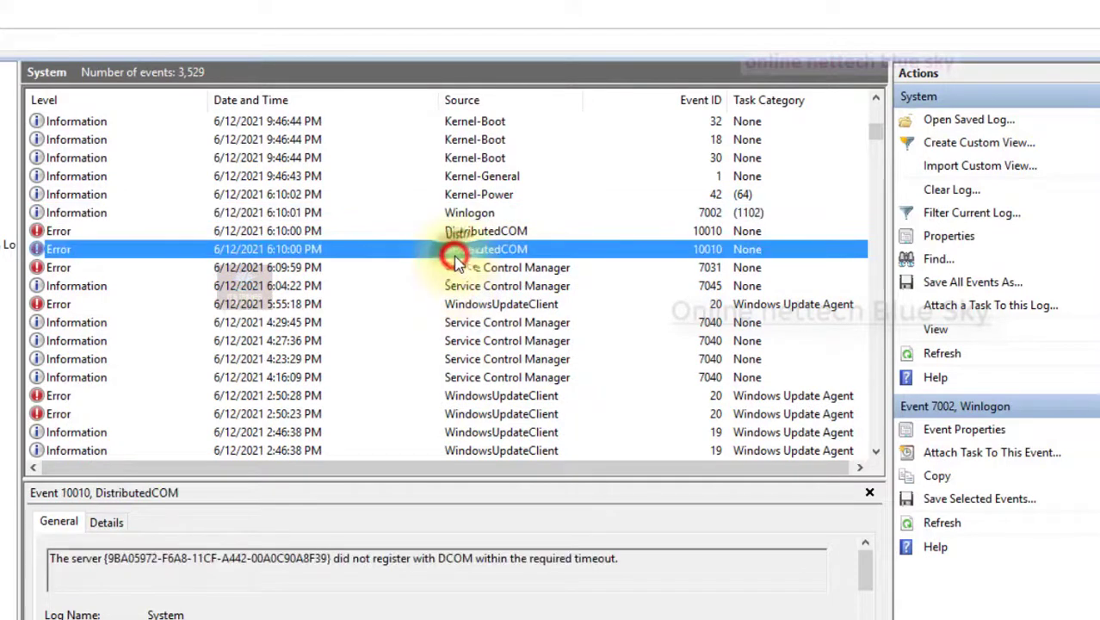
click(442, 288)
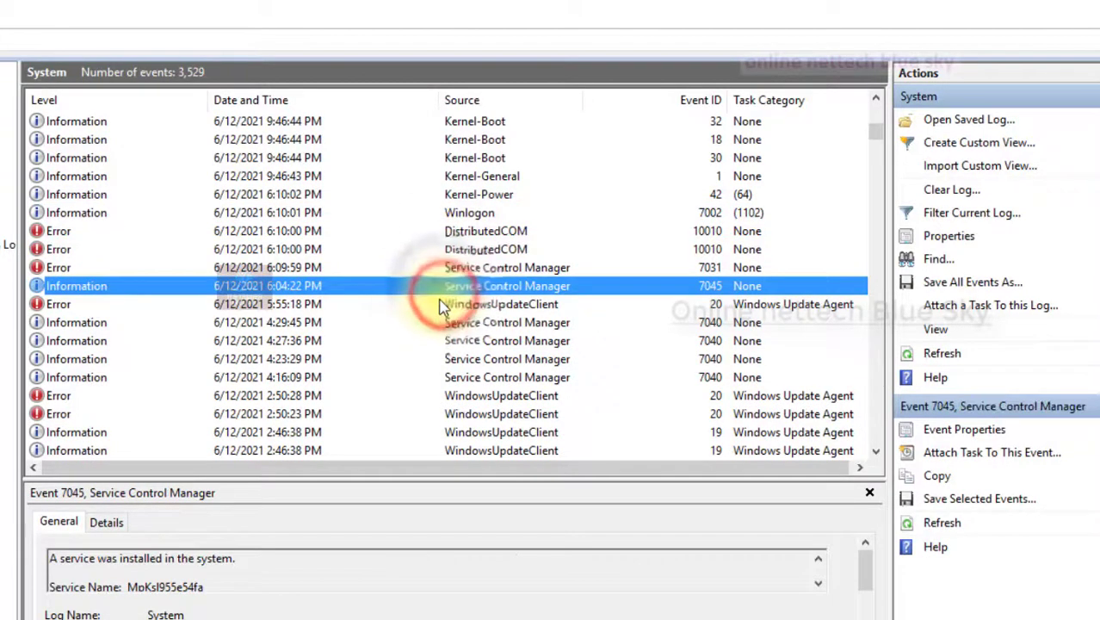
scroll(443, 315, down, 3)
scroll(443, 318, down, 12)
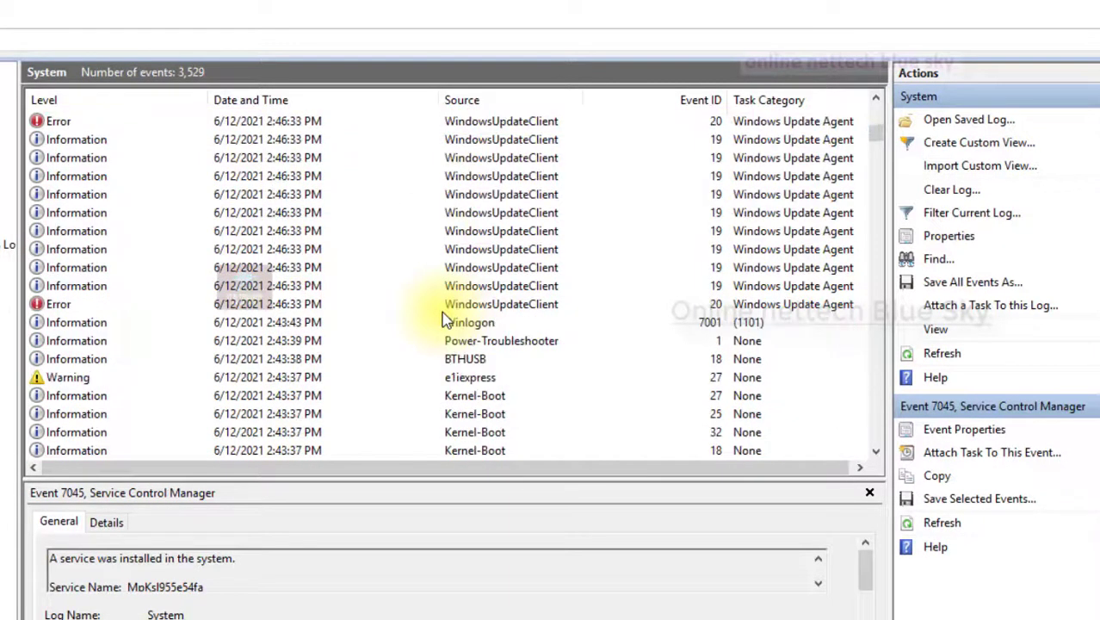
scroll(443, 319, down, 4)
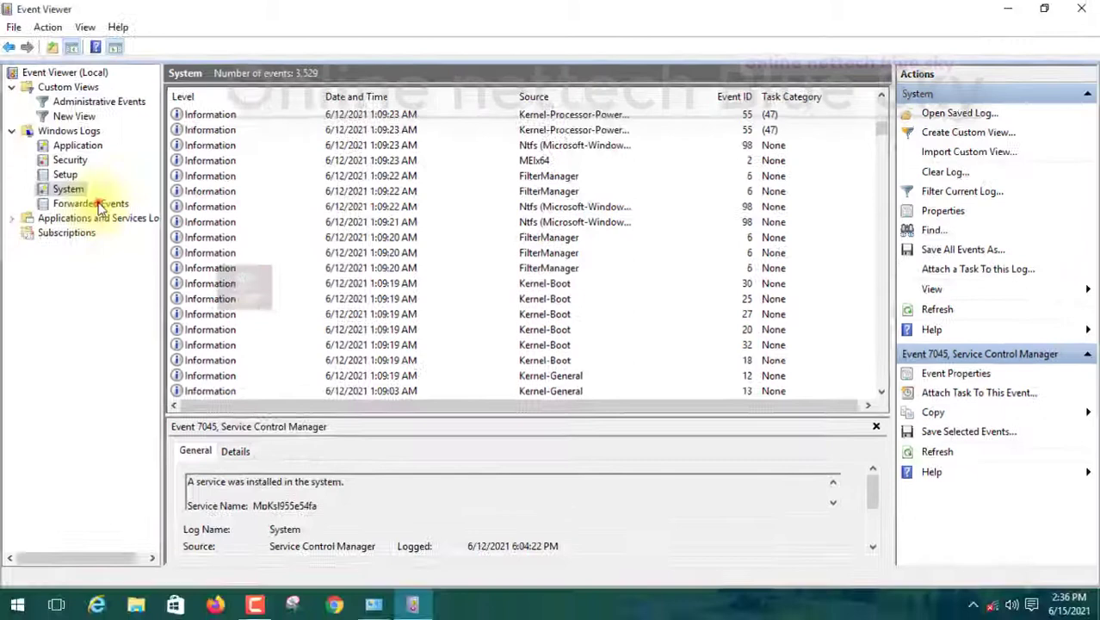
Open the Forwarded Events log, and return to the Windows Logs overview
click(0, 226)
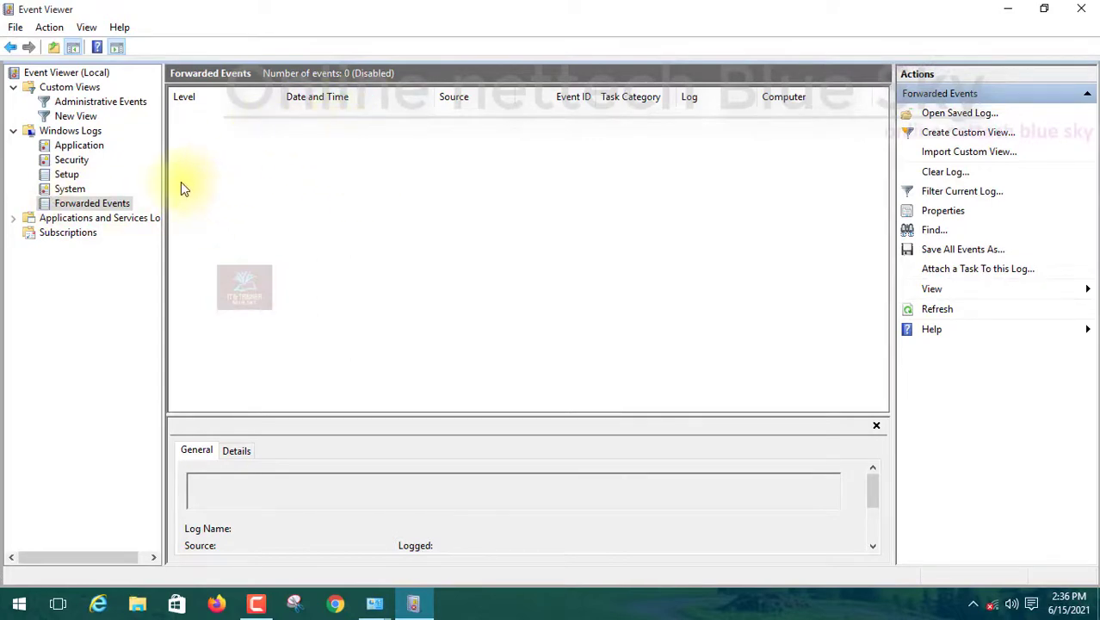
click(64, 136)
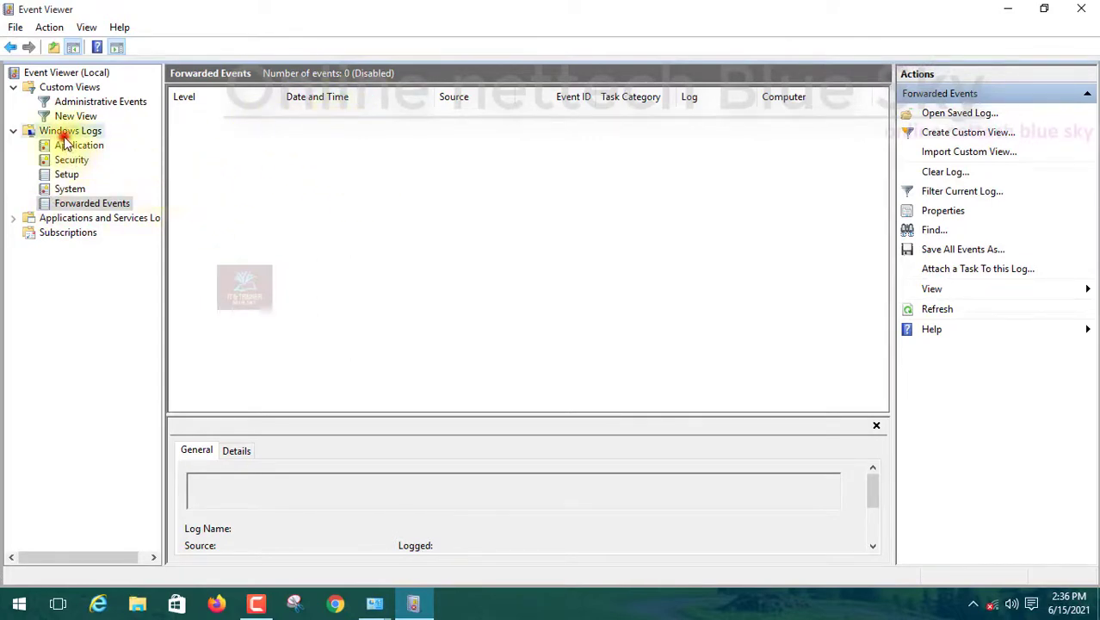
click(544, 211)
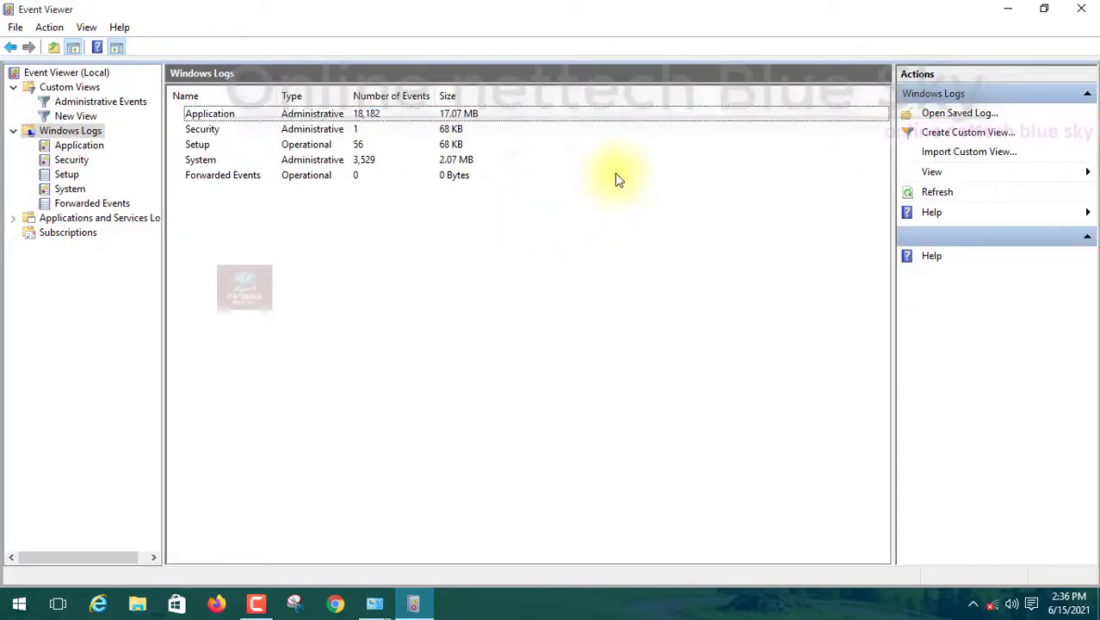
Select the Setup and System logs in the Windows Logs overview, and return to the Event Viewer (Local) summary
click(242, 148)
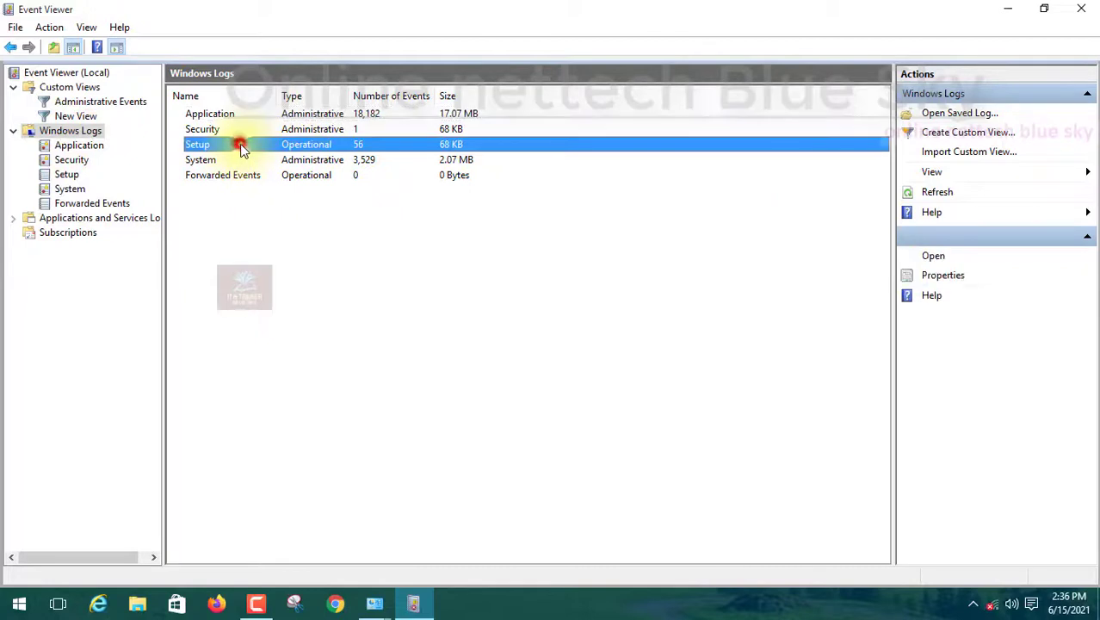
click(237, 211)
click(239, 159)
click(293, 214)
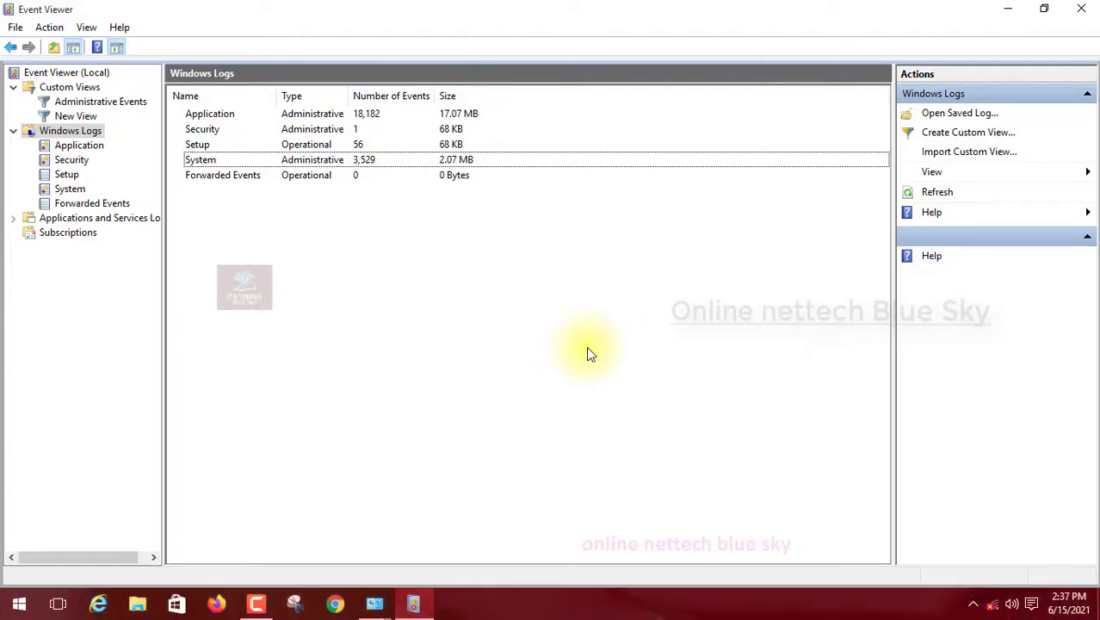
click(585, 346)
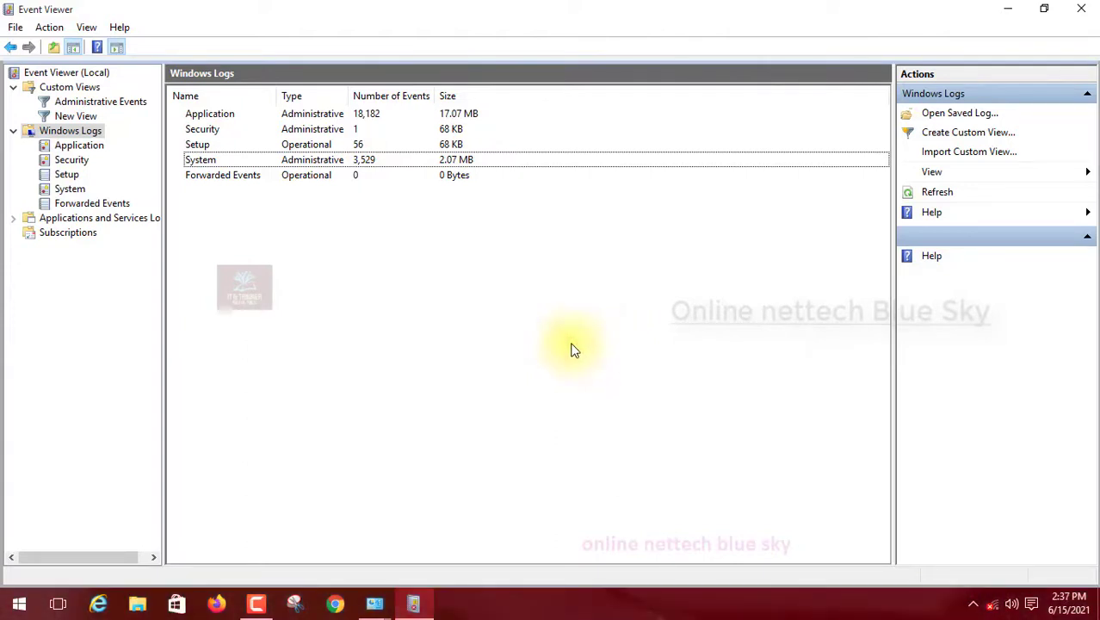
click(295, 147)
click(296, 163)
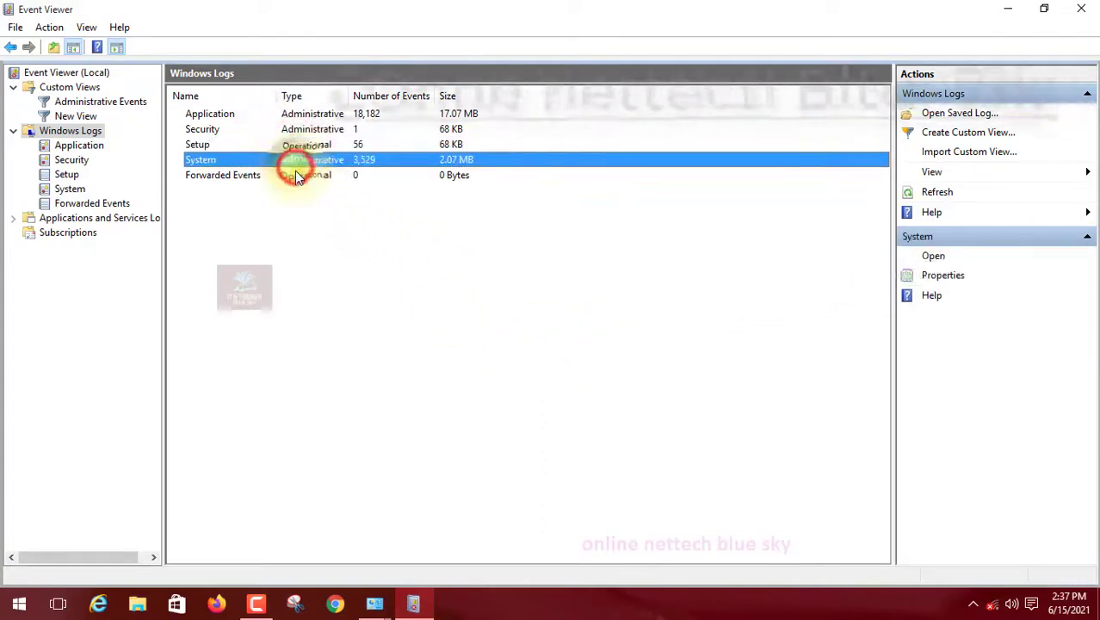
click(39, 75)
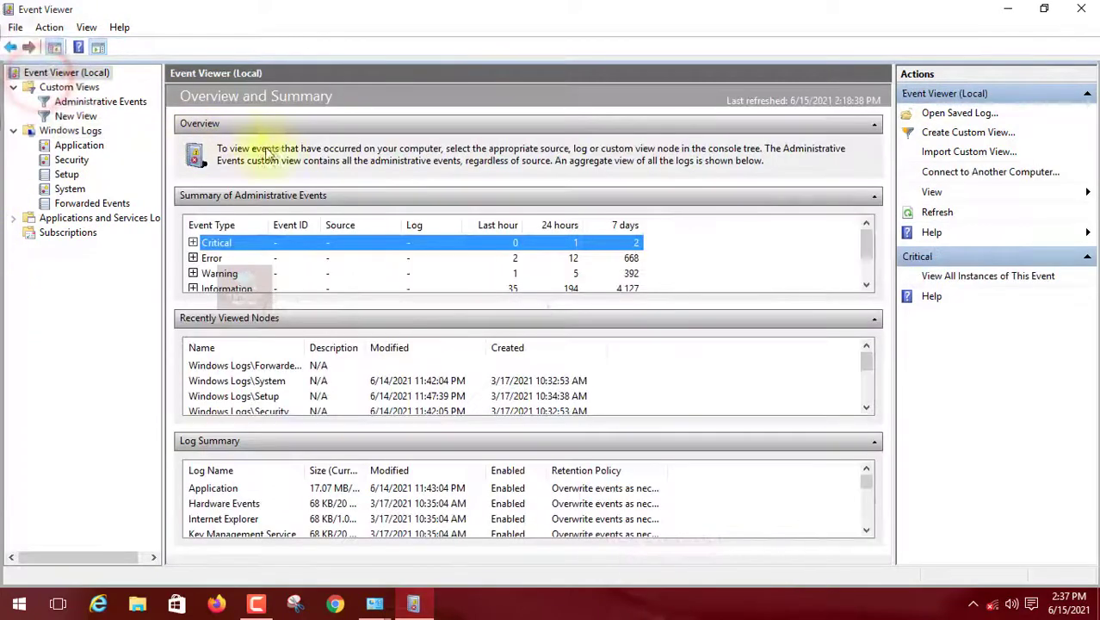